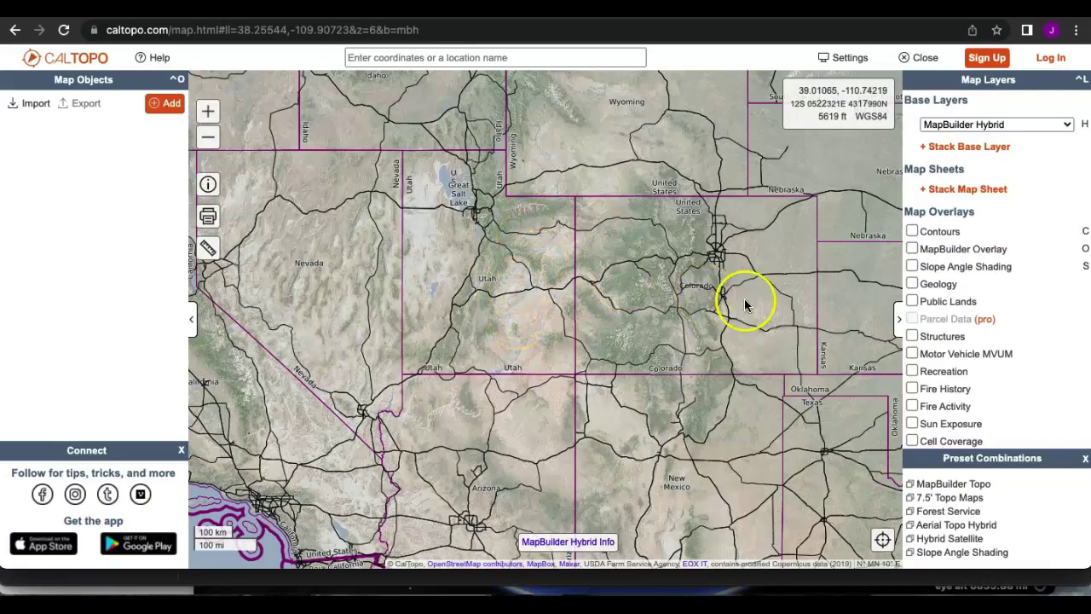
Stack a Global Imagery base layer over MapBuilder Hybrid and set its opacity to 51%.
{"action": "left_click", "coordinate": [1073, 125]}
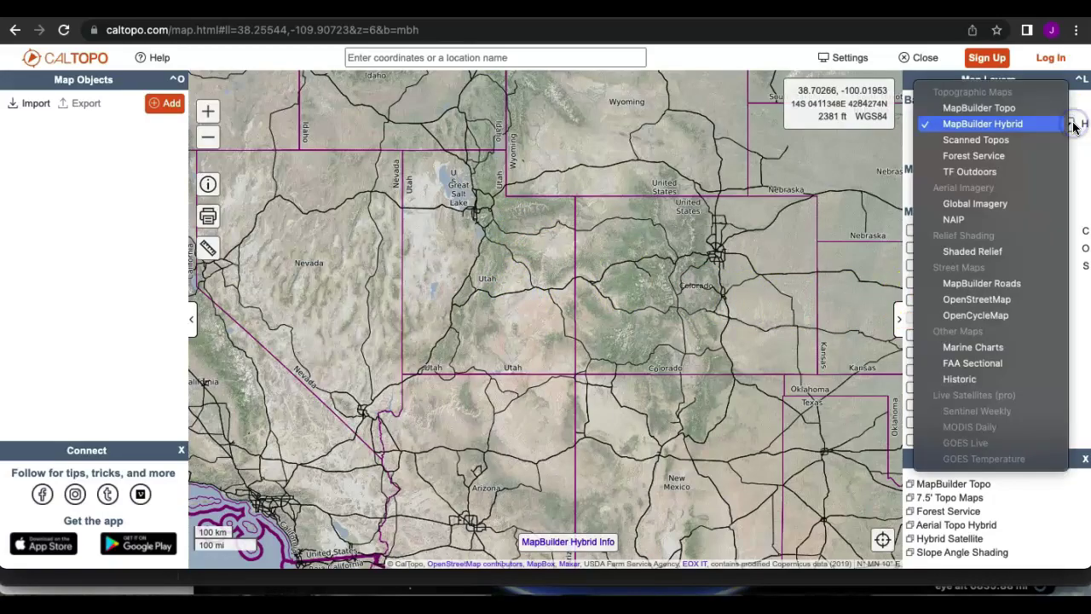
{"action": "left_click", "coordinate": [1005, 127]}
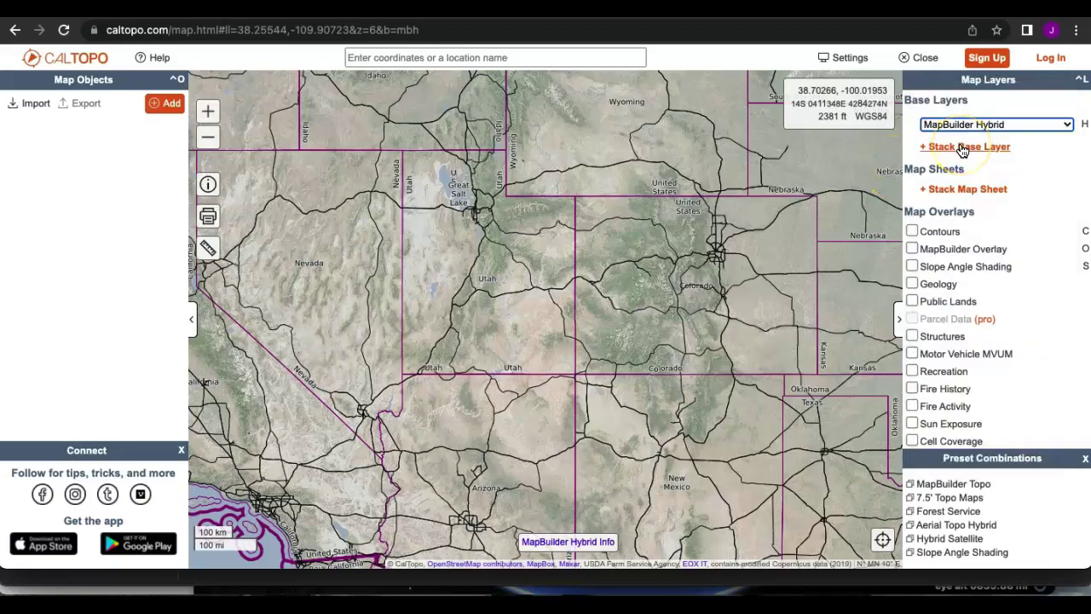
{"action": "left_click", "coordinate": [962, 149]}
{"action": "left_click", "coordinate": [1029, 149]}
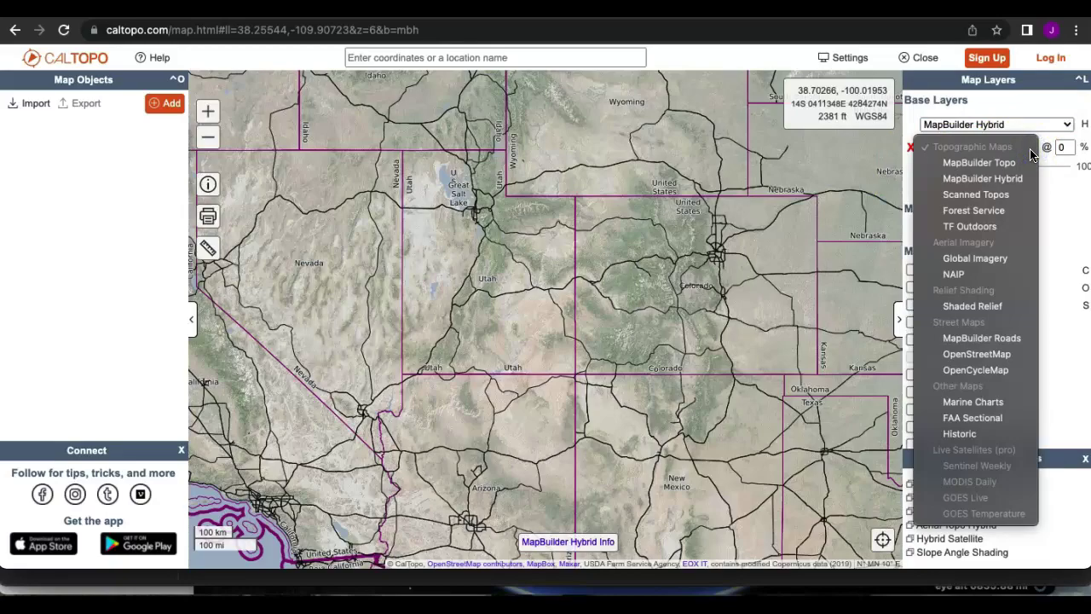
{"action": "left_click_drag", "start_coordinate": [1028, 171], "coordinate": [1008, 210]}
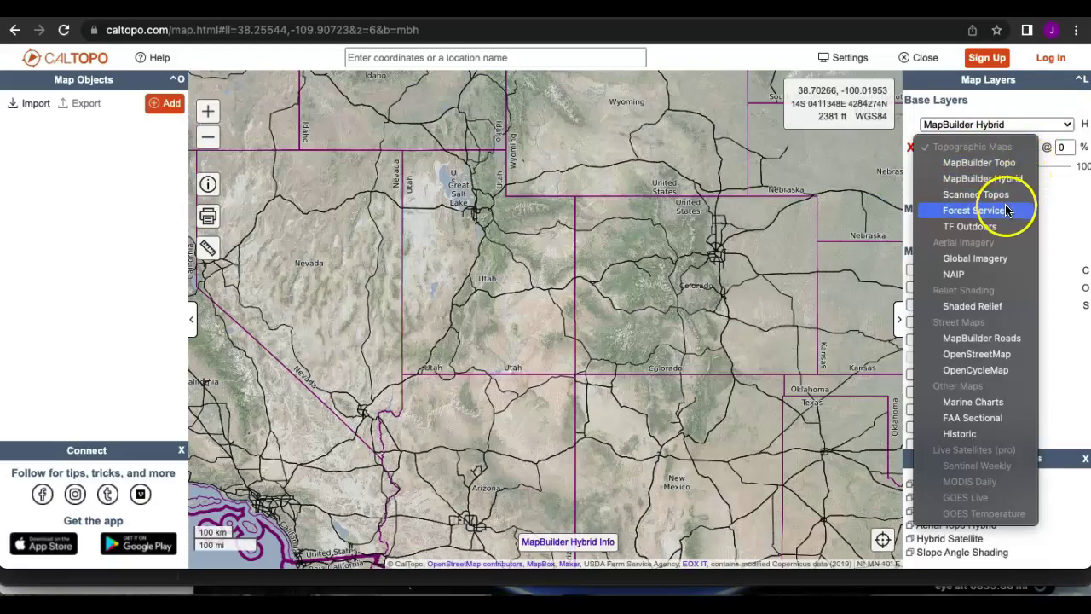
{"action": "left_click", "coordinate": [990, 264]}
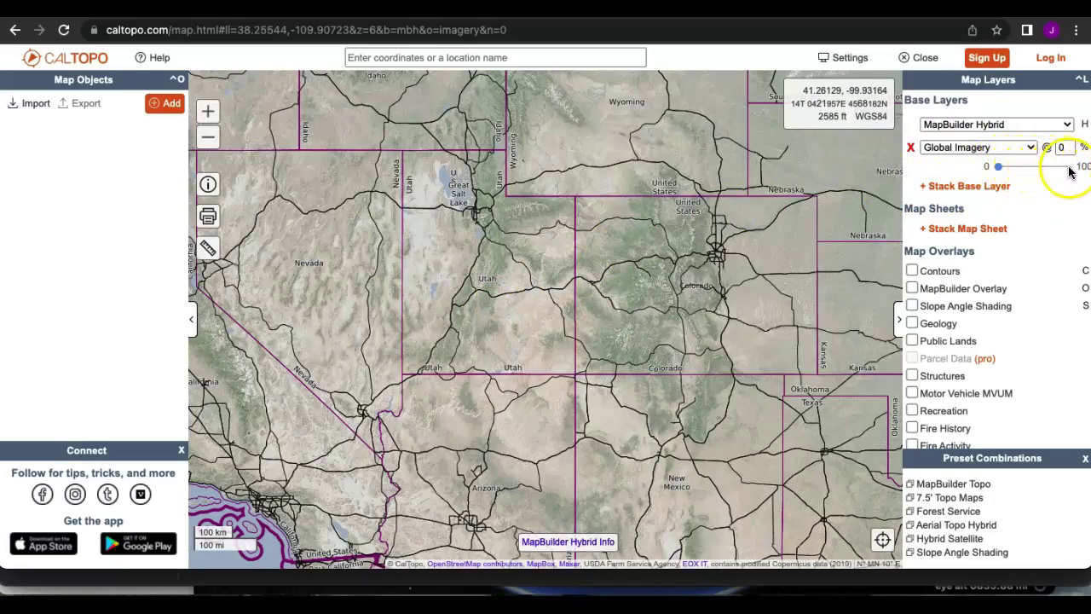
{"action": "left_click_drag", "start_coordinate": [999, 168], "coordinate": [1034, 172]}
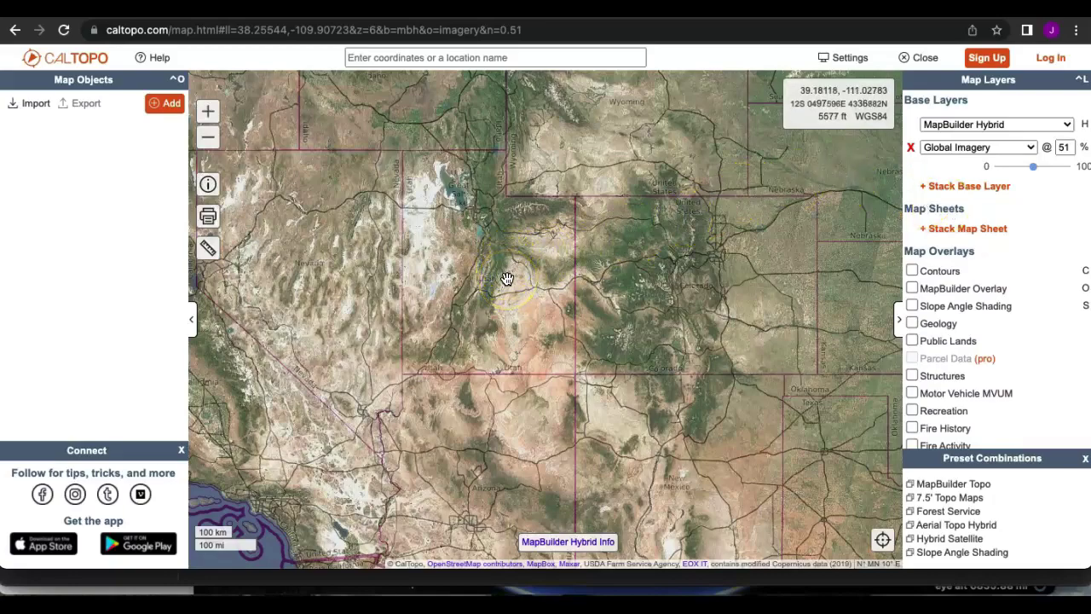
Set the Global Imagery layer's opacity to 0% over the San Rafael Swell area.
{"action": "scroll", "coordinate": [506, 278], "scroll_direction": "up", "scroll_amount": 2}
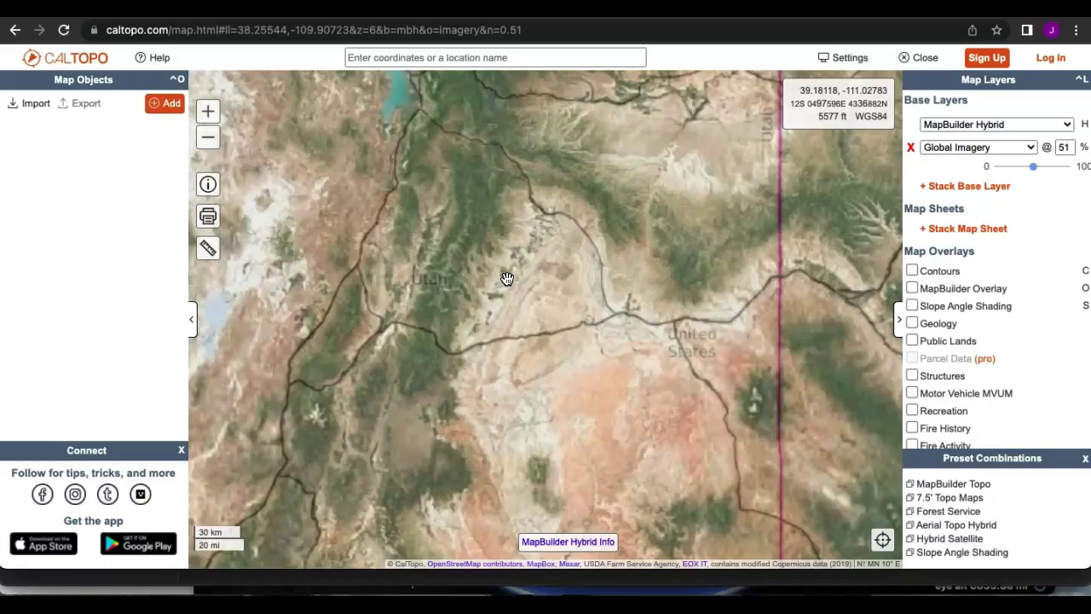
{"action": "scroll", "coordinate": [507, 278], "scroll_direction": "up", "scroll_amount": 2}
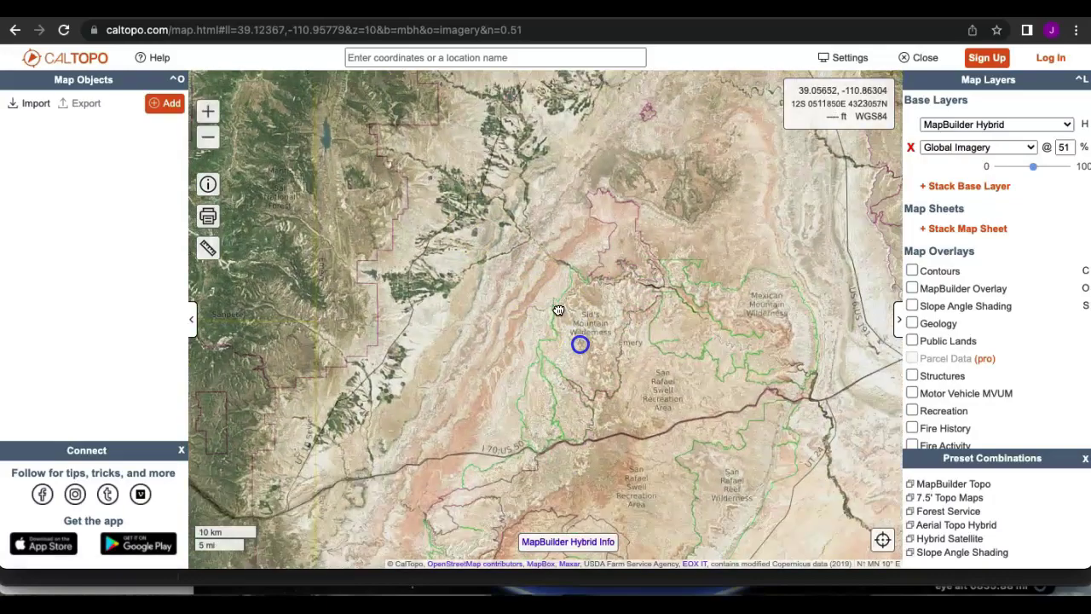
{"action": "left_click_drag", "start_coordinate": [1032, 167], "coordinate": [995, 168]}
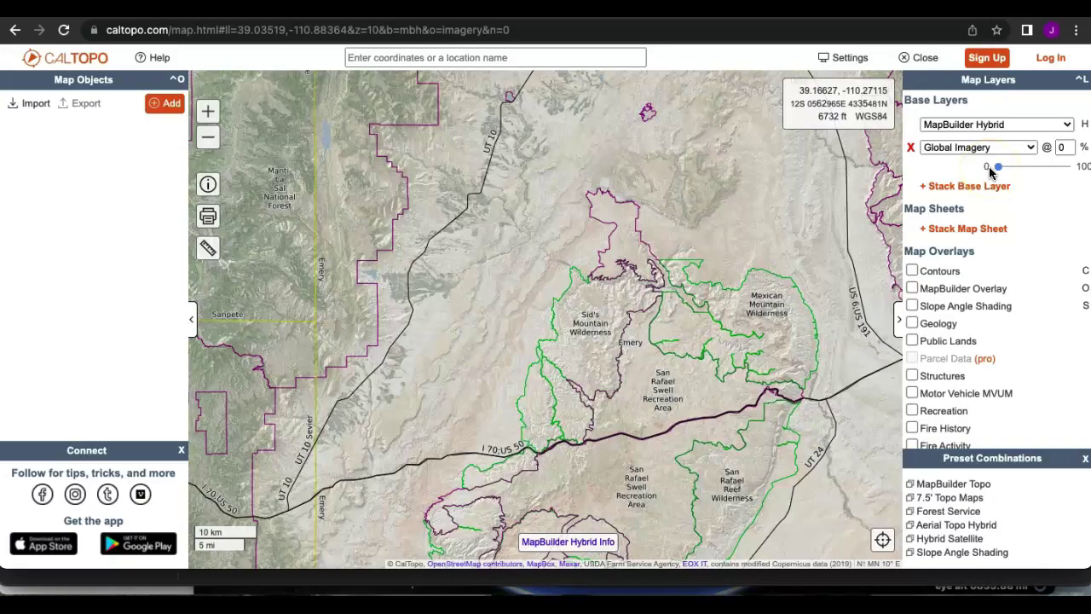
Examine the roads, camp area and dashed trail along the river around CR 327 and Sid's Mountain Wilderness.
{"action": "double_click", "coordinate": [699, 376]}
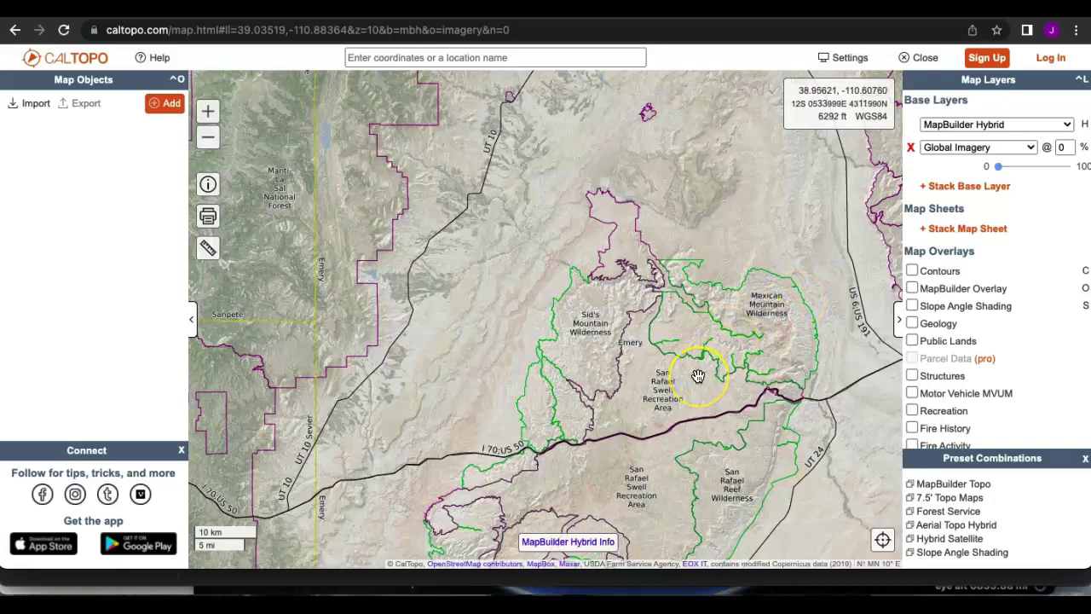
{"action": "scroll", "coordinate": [699, 375], "scroll_direction": "up", "scroll_amount": 2}
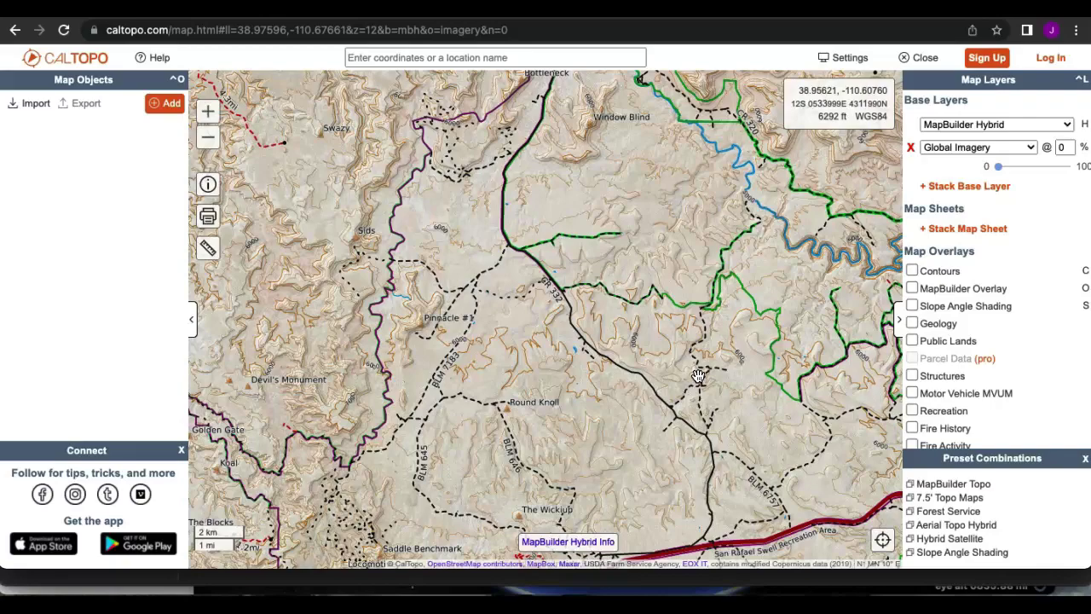
{"action": "left_click_drag", "start_coordinate": [605, 145], "coordinate": [670, 387]}
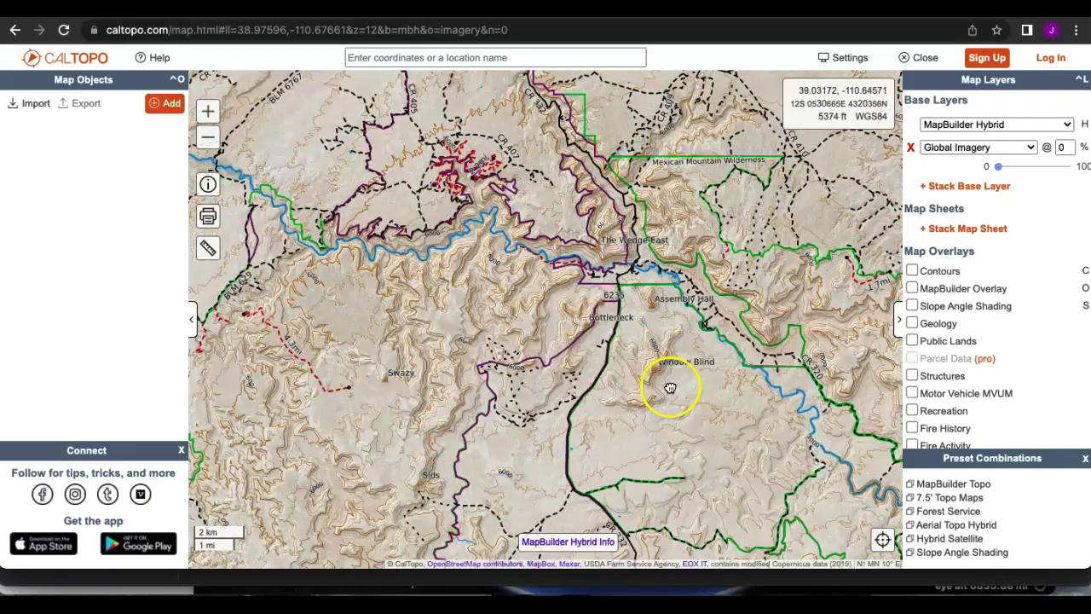
{"action": "scroll", "coordinate": [635, 268], "scroll_direction": "up", "scroll_amount": 3}
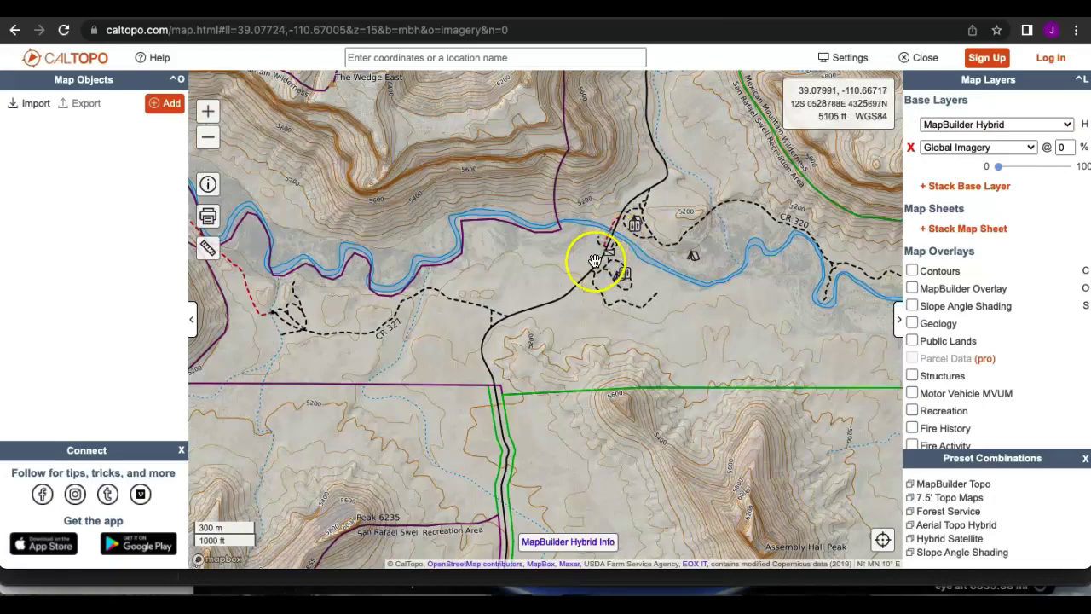
{"action": "left_click_drag", "start_coordinate": [516, 318], "coordinate": [738, 226]}
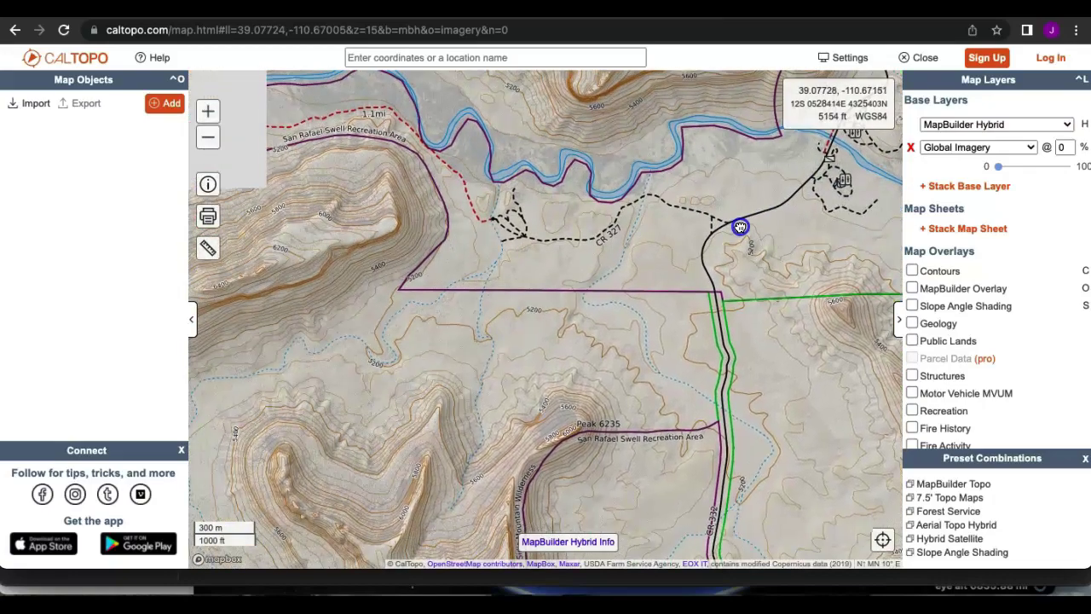
{"action": "scroll", "coordinate": [511, 222], "scroll_direction": "down", "scroll_amount": 5}
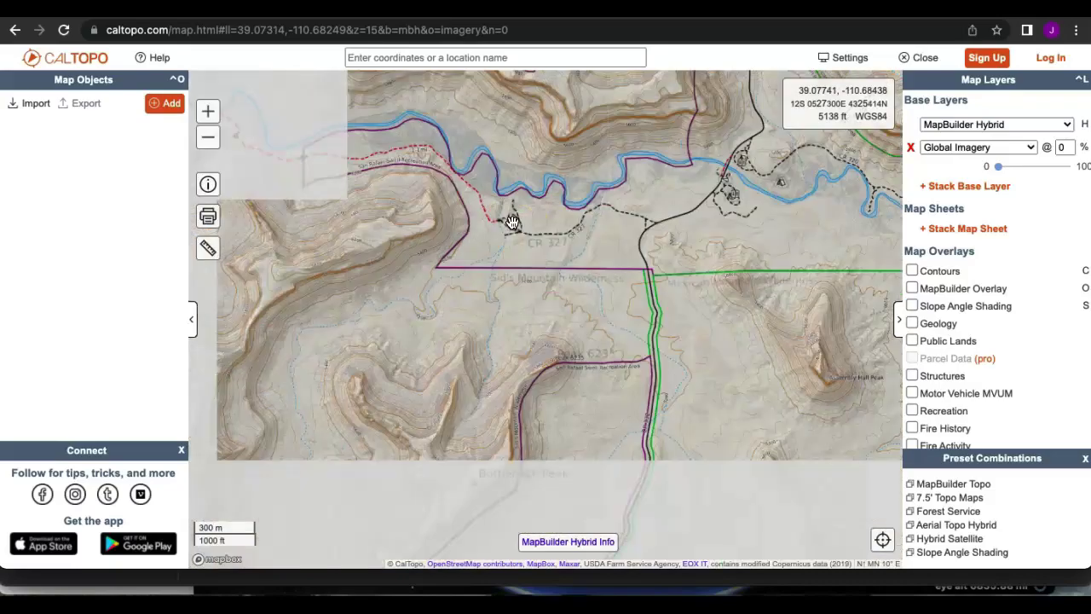
{"action": "scroll", "coordinate": [511, 221], "scroll_direction": "up", "scroll_amount": 2}
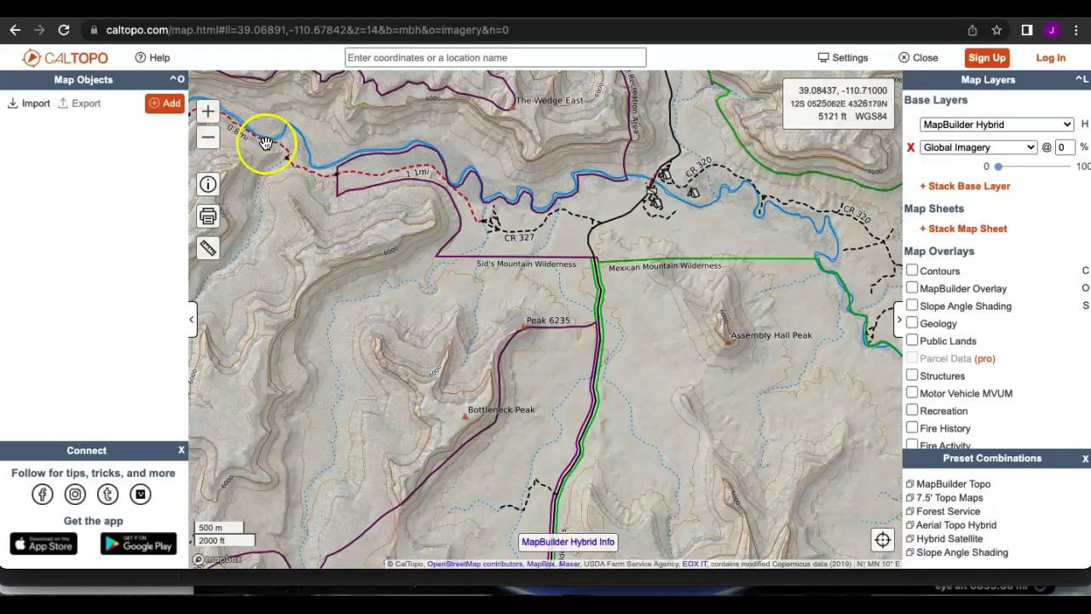
{"action": "left_click_drag", "start_coordinate": [308, 182], "coordinate": [570, 235]}
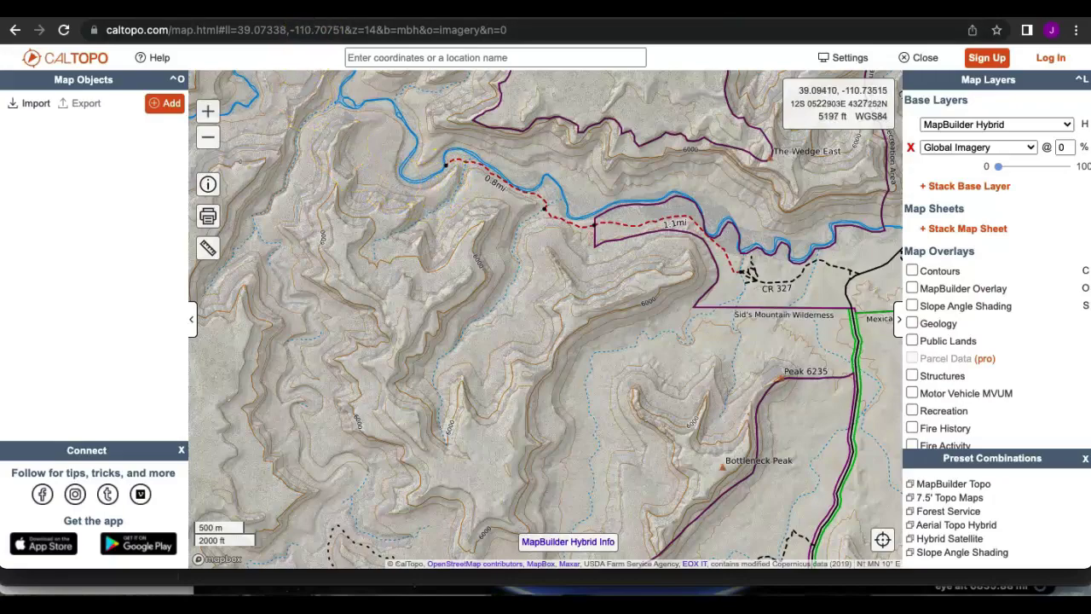
Switch to the onX Hunt web map and examine the river trail by the black parking waypoint north of Bottleneck Peak.
{"action": "left_click", "coordinate": [306, 4]}
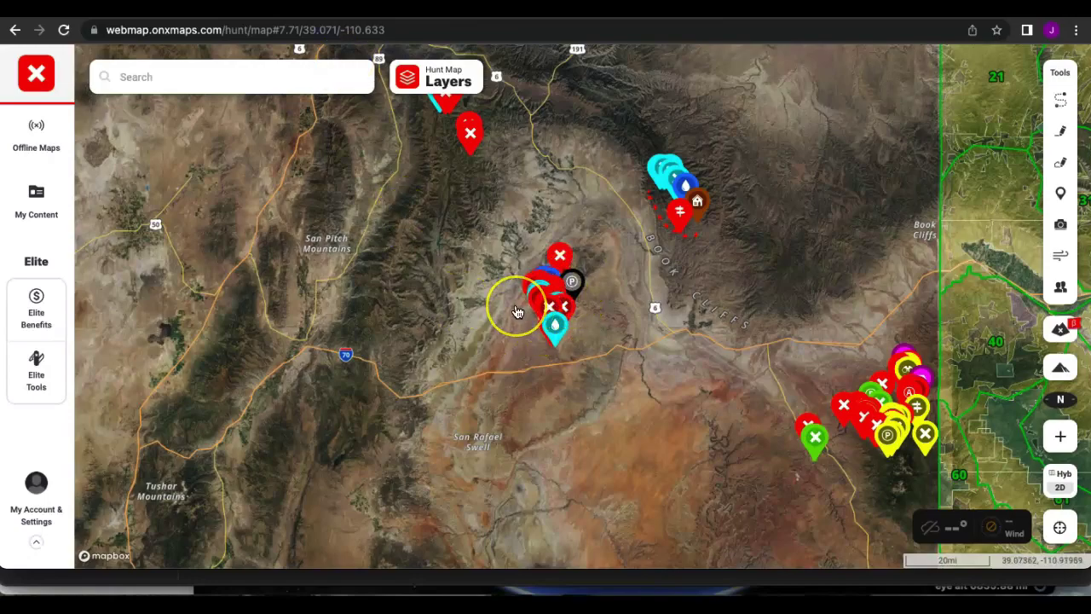
{"action": "scroll", "coordinate": [518, 312], "scroll_direction": "up", "scroll_amount": 1}
{"action": "scroll", "coordinate": [517, 312], "scroll_direction": "up", "scroll_amount": 2}
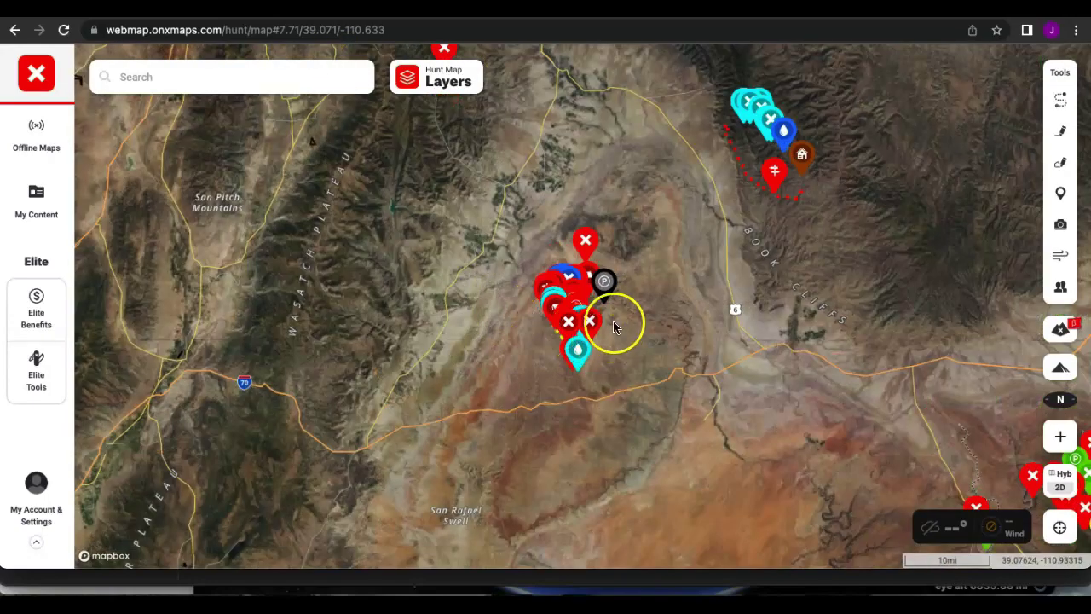
{"action": "scroll", "coordinate": [576, 312], "scroll_direction": "up", "scroll_amount": 3}
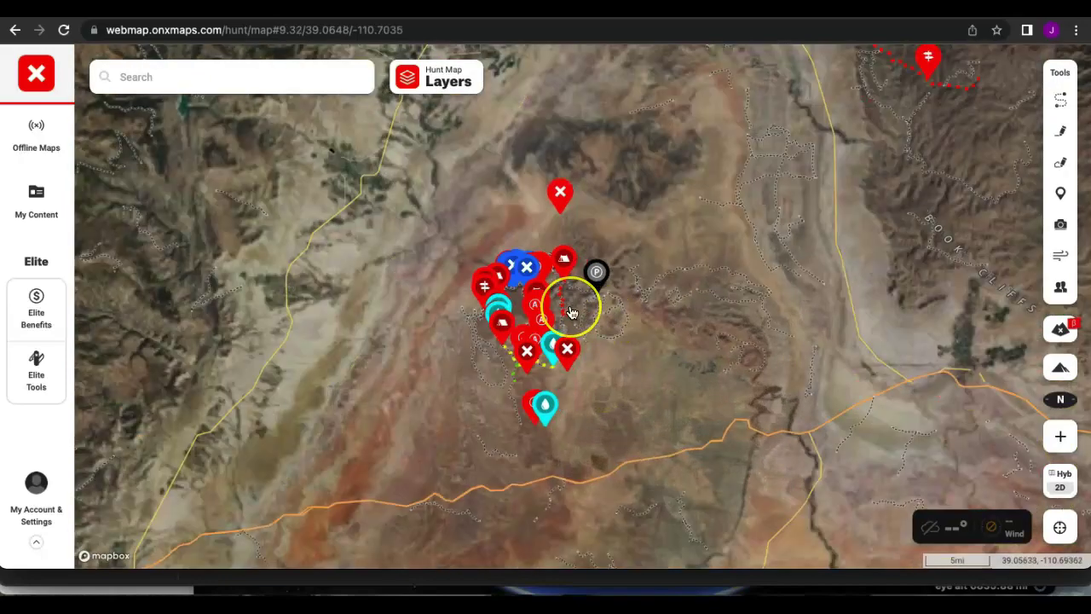
{"action": "scroll", "coordinate": [576, 312], "scroll_direction": "up", "scroll_amount": 2}
{"action": "left_click_drag", "start_coordinate": [630, 305], "coordinate": [572, 411]}
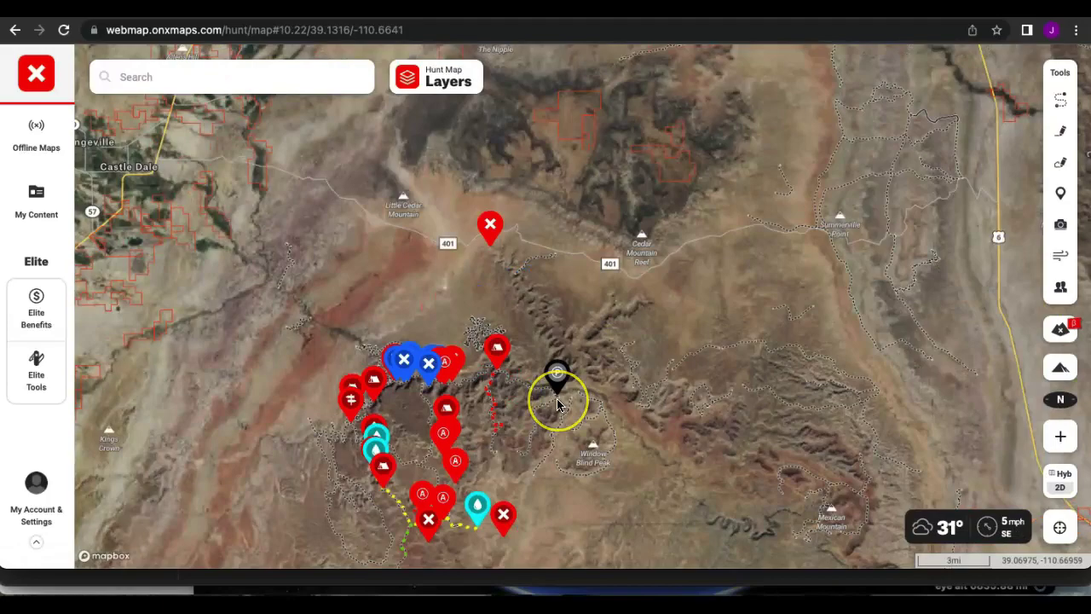
{"action": "scroll", "coordinate": [559, 413], "scroll_direction": "up", "scroll_amount": 2}
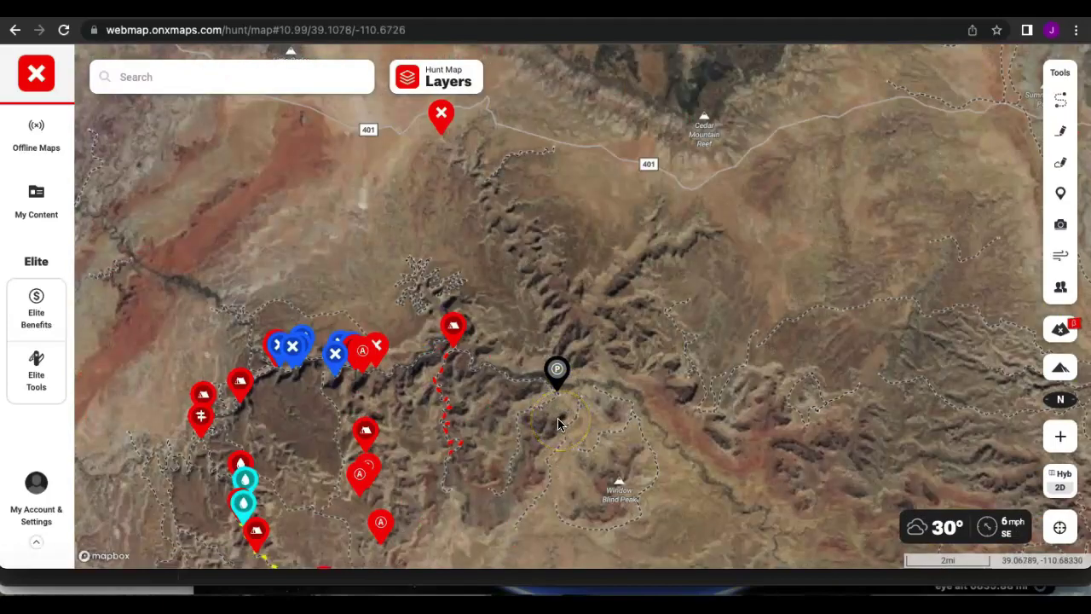
{"action": "left_click_drag", "start_coordinate": [519, 382], "coordinate": [575, 333]}
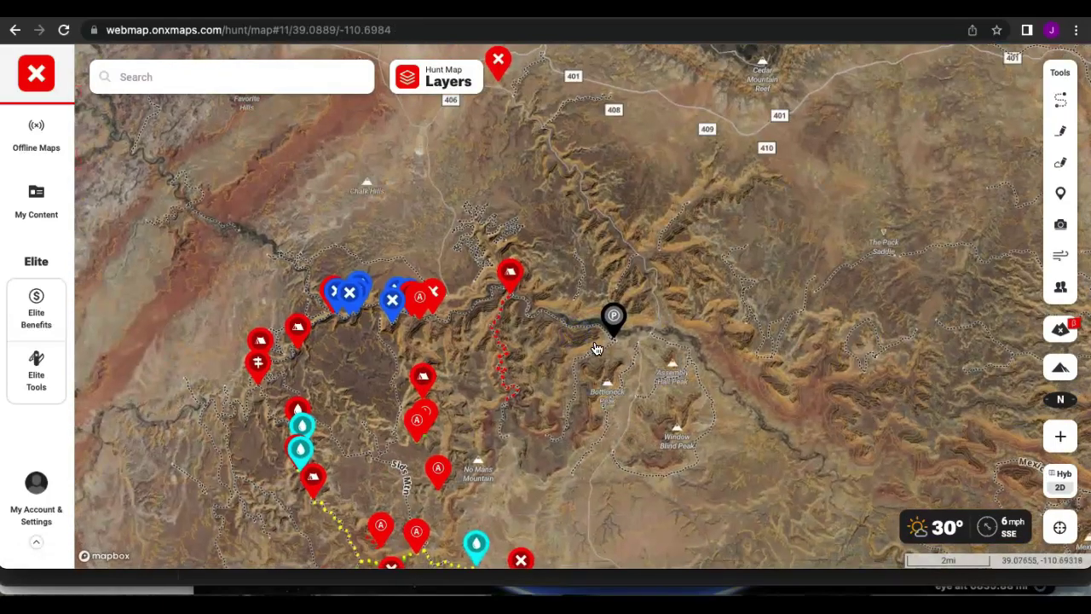
{"action": "scroll", "coordinate": [596, 347], "scroll_direction": "up", "scroll_amount": 3}
{"action": "mouse_move", "coordinate": [643, 350]}
{"action": "left_mouse_down"}
{"action": "mouse_move", "coordinate": [690, 382]}
{"action": "mouse_move", "coordinate": [674, 369]}
{"action": "mouse_move", "coordinate": [680, 344]}
{"action": "left_mouse_up"}
{"action": "scroll", "coordinate": [689, 377], "scroll_direction": "up", "scroll_amount": 3}
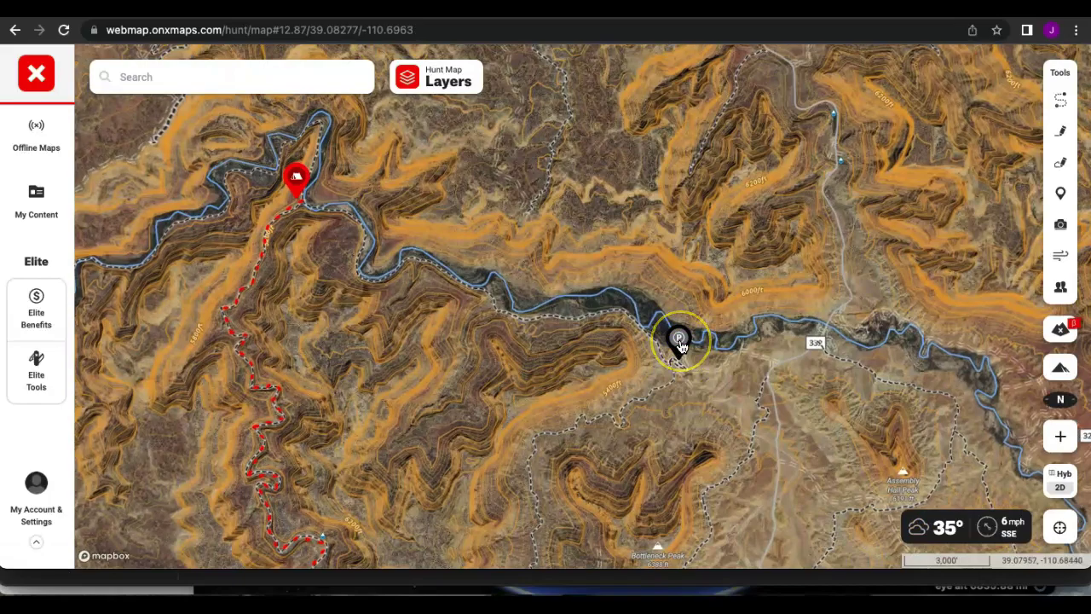
{"action": "left_click", "coordinate": [684, 381]}
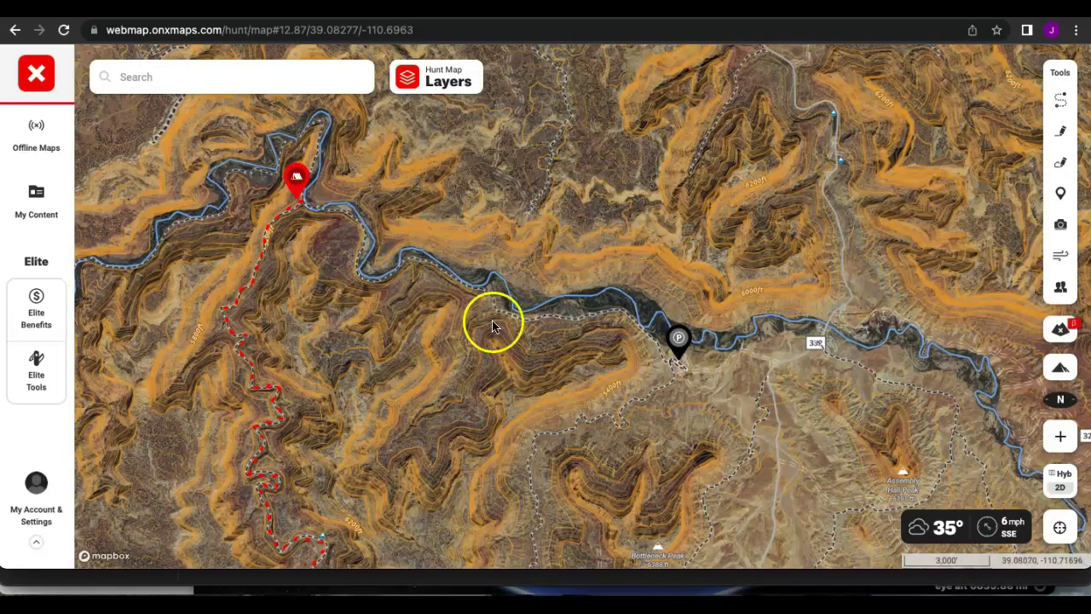
Switch back to CalTopo and compare the dashed river trail from the end of CR 327 to the river bends farther west.
{"action": "left_click", "coordinate": [218, 9]}
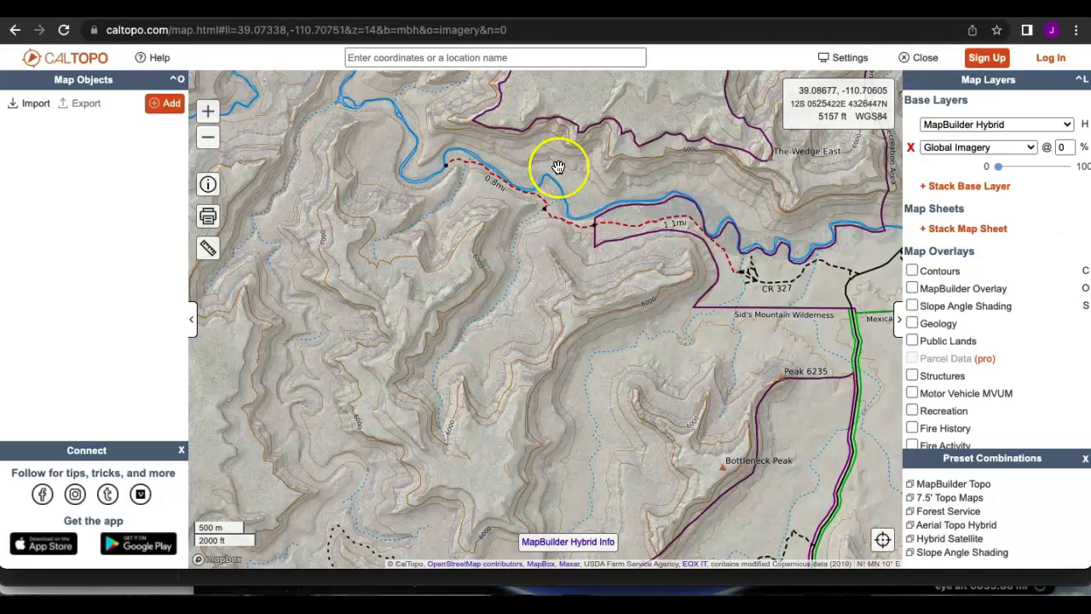
{"action": "left_click", "coordinate": [393, 166]}
{"action": "left_click_drag", "start_coordinate": [394, 167], "coordinate": [406, 286]}
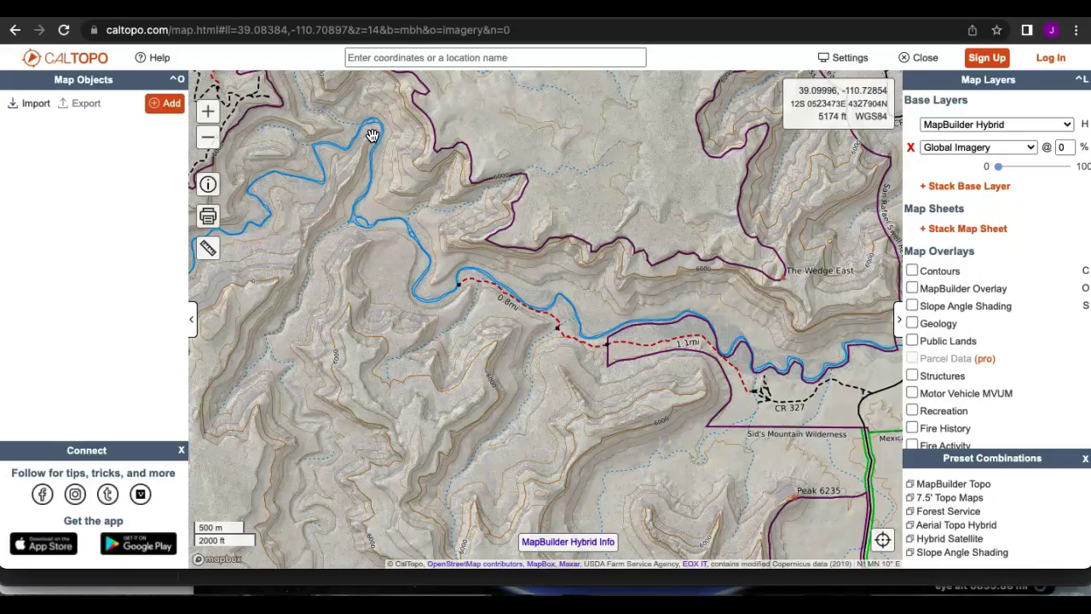
{"action": "left_click_drag", "start_coordinate": [723, 413], "coordinate": [494, 321]}
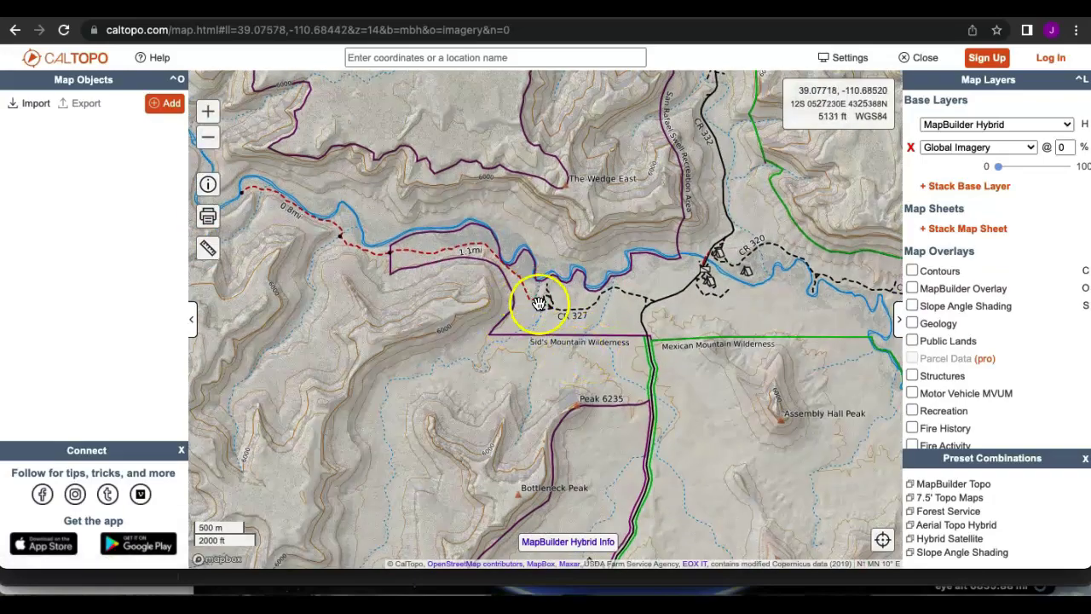
Set the Global Imagery layer's opacity to 100% and inspect the trailhead loops at the end of CR 327.
{"action": "scroll", "coordinate": [549, 308], "scroll_direction": "up", "scroll_amount": 3}
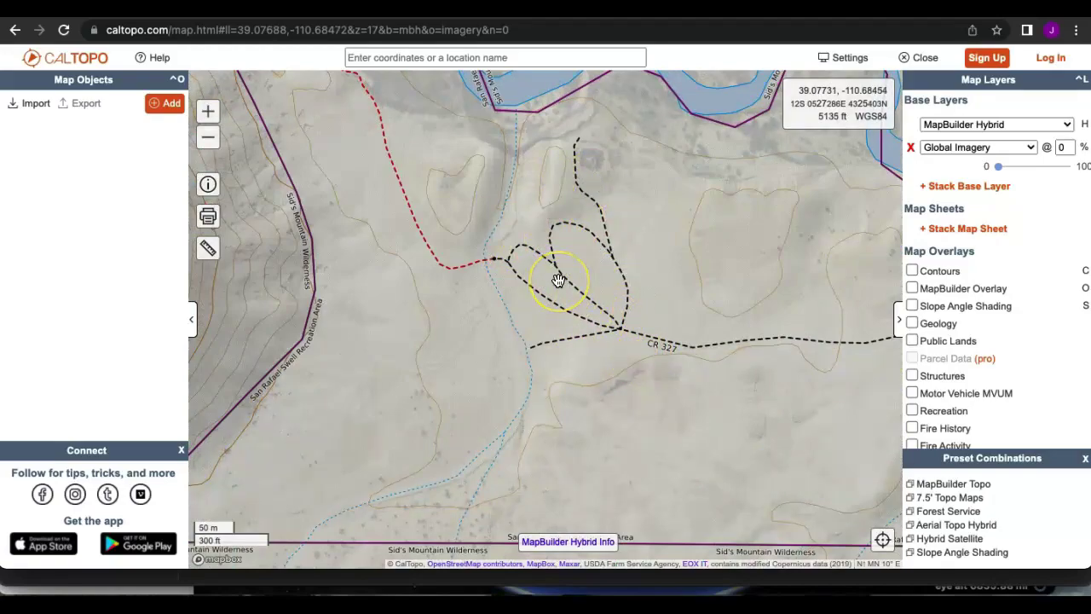
{"action": "left_click_drag", "start_coordinate": [998, 166], "coordinate": [1088, 167]}
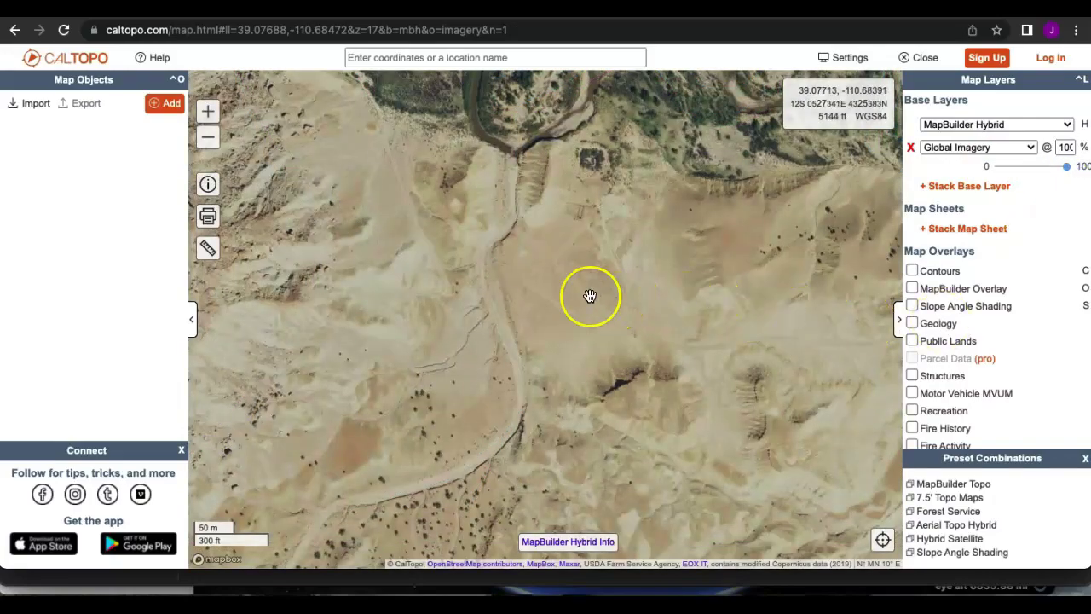
{"action": "scroll", "coordinate": [569, 291], "scroll_direction": "up", "scroll_amount": 2}
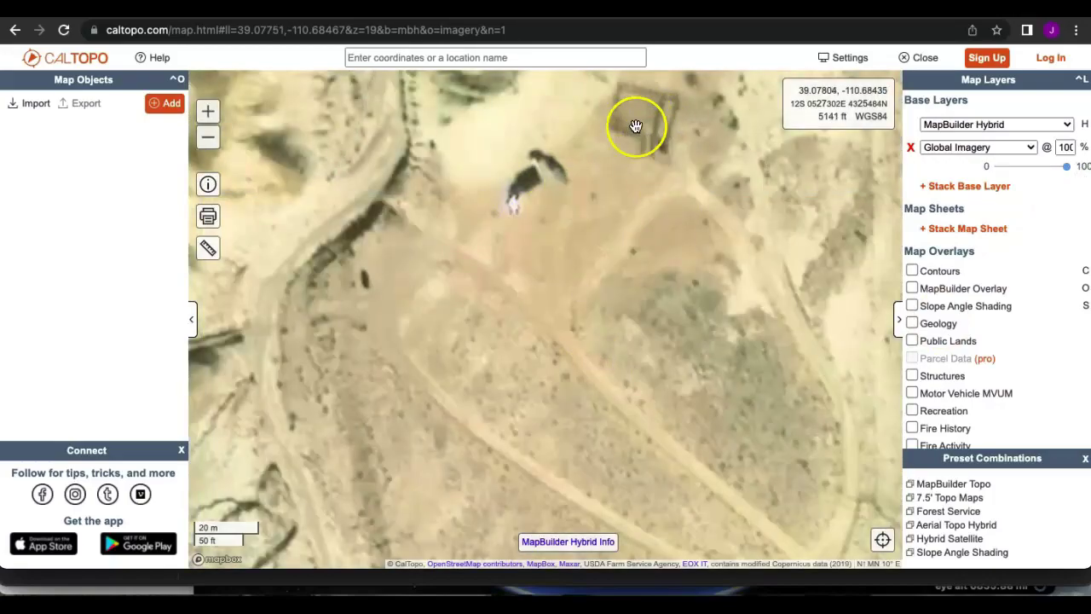
{"action": "scroll", "coordinate": [369, 426], "scroll_direction": "down", "scroll_amount": 1}
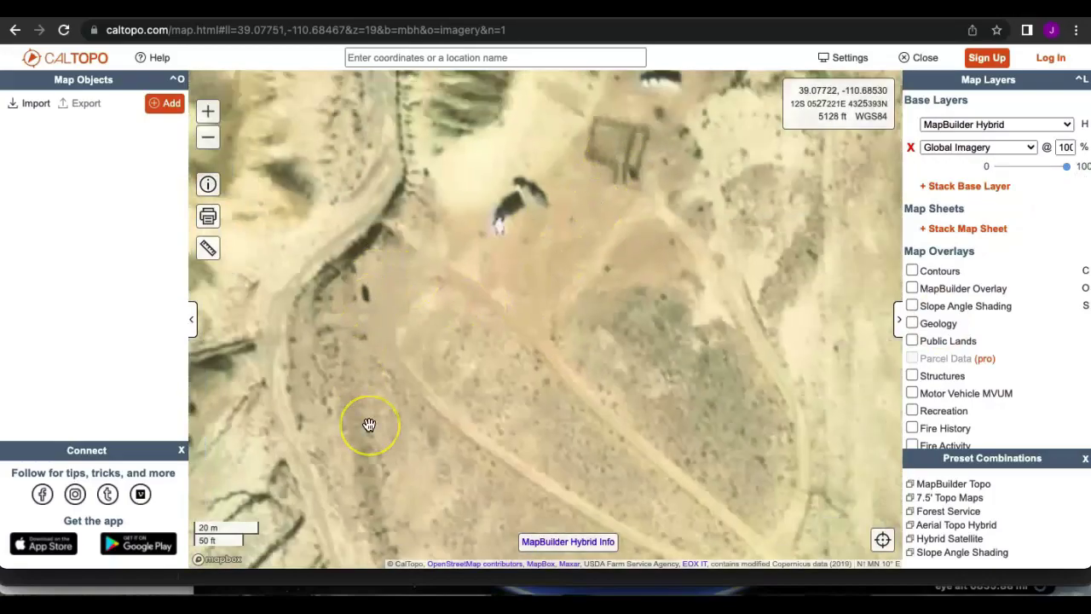
{"action": "left_click_drag", "start_coordinate": [375, 395], "coordinate": [509, 321]}
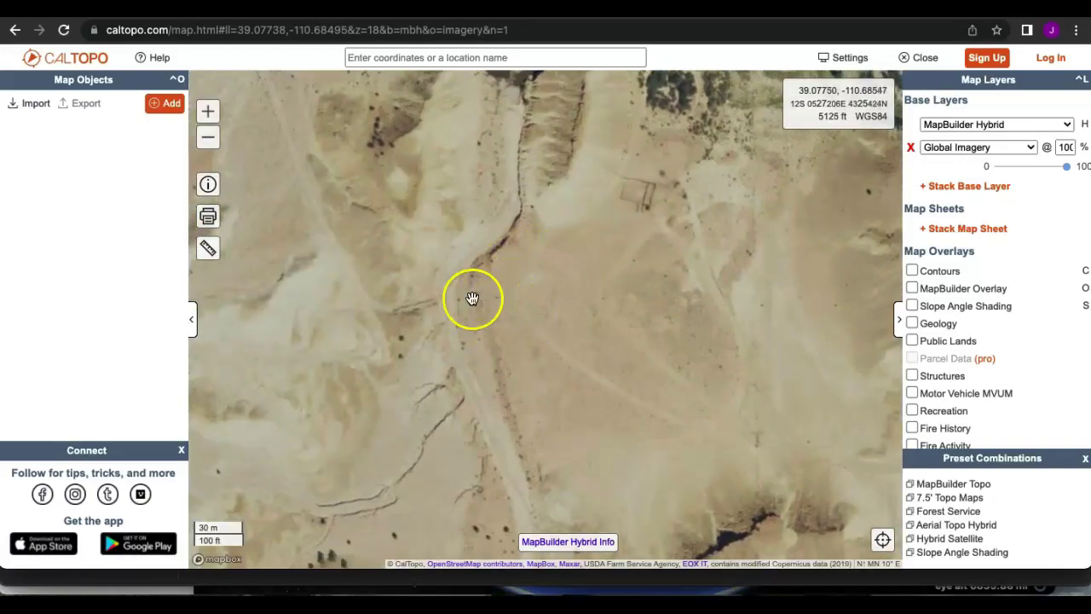
{"action": "left_click_drag", "start_coordinate": [589, 309], "coordinate": [541, 319]}
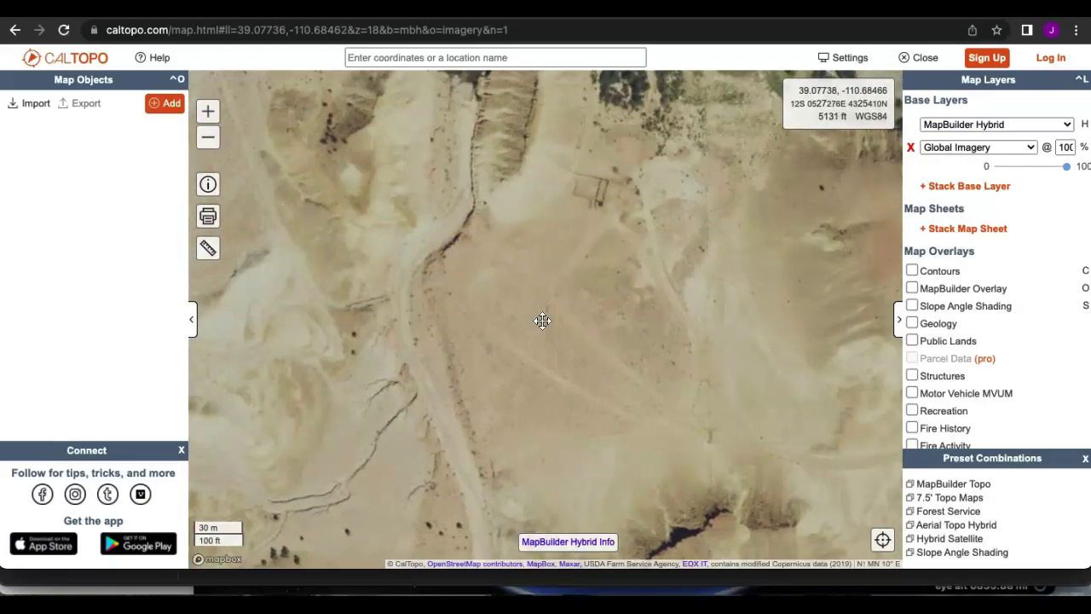
Switch to the onX Hunt web map and examine the named trails and roads around the parking waypoint at the end of CR 327.
{"action": "left_click", "coordinate": [370, 77]}
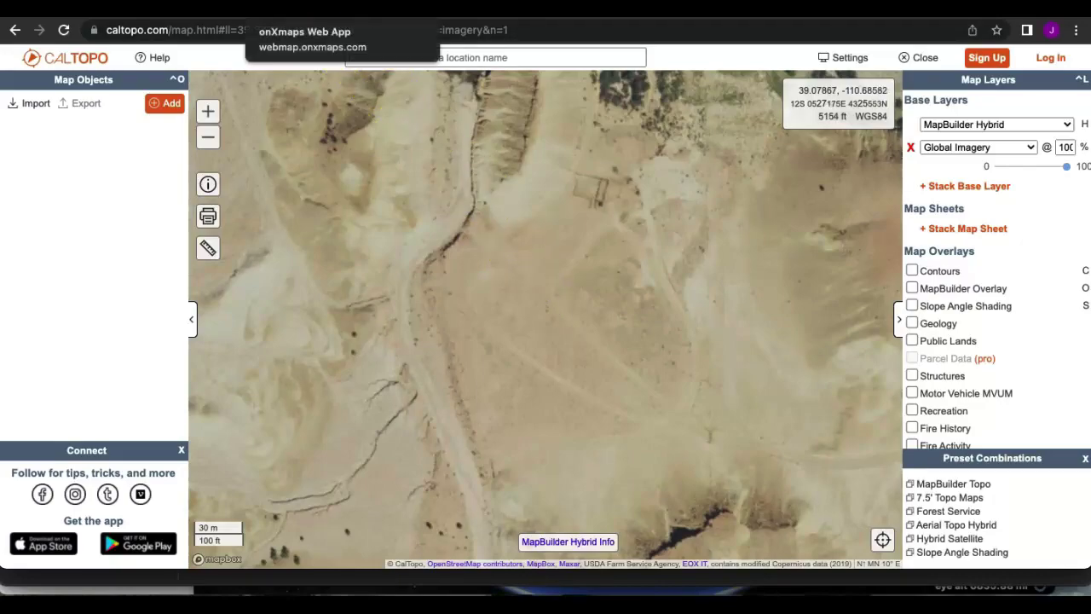
{"action": "left_click", "coordinate": [298, 7]}
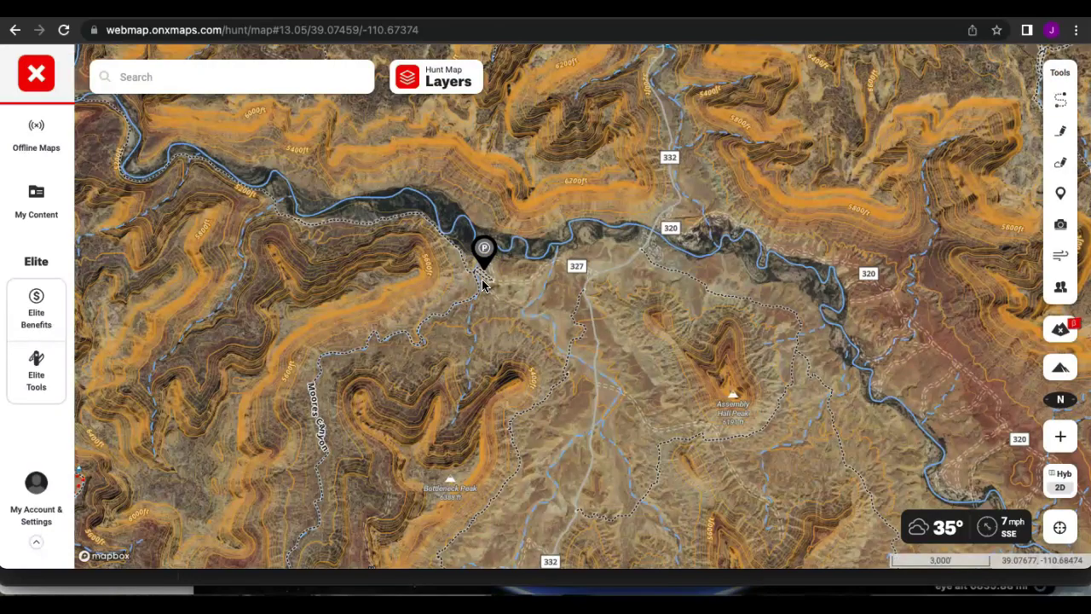
{"action": "scroll", "coordinate": [483, 285], "scroll_direction": "up", "scroll_amount": 5}
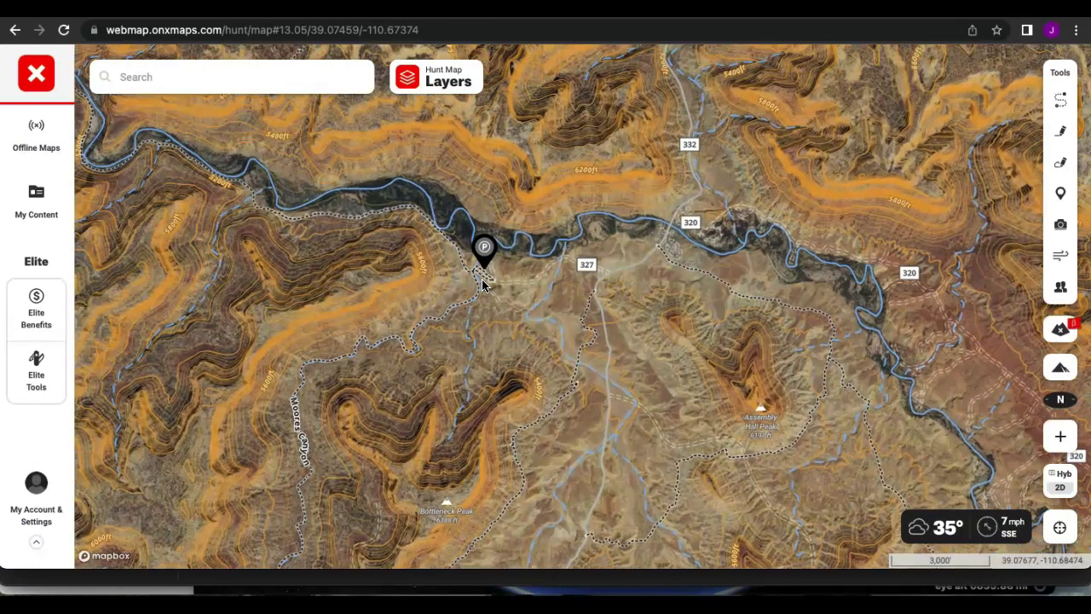
{"action": "scroll", "coordinate": [482, 284], "scroll_direction": "up", "scroll_amount": 3}
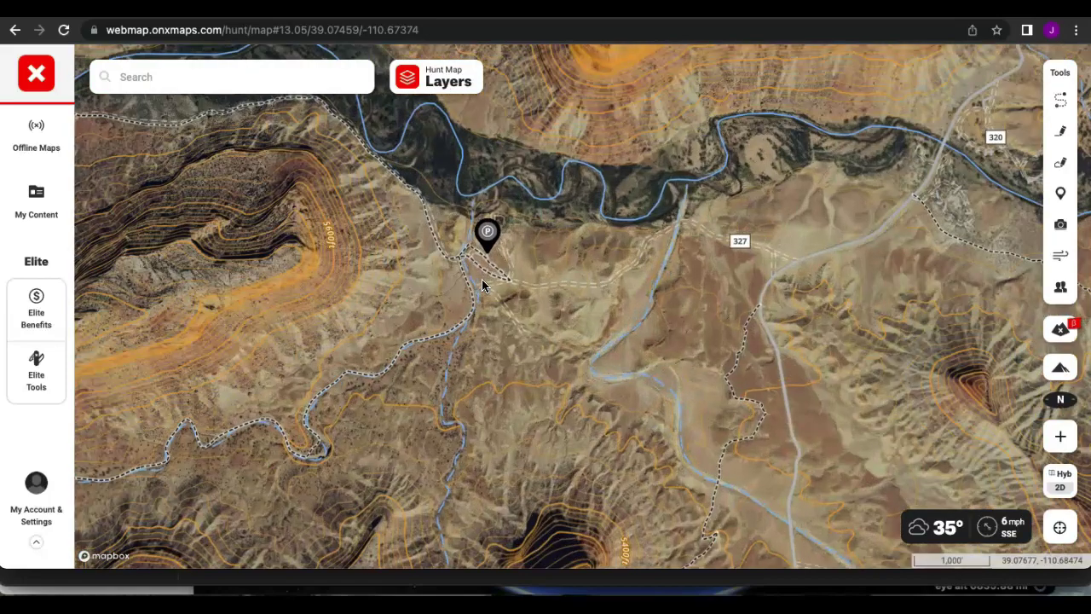
{"action": "scroll", "coordinate": [483, 285], "scroll_direction": "up", "scroll_amount": 5}
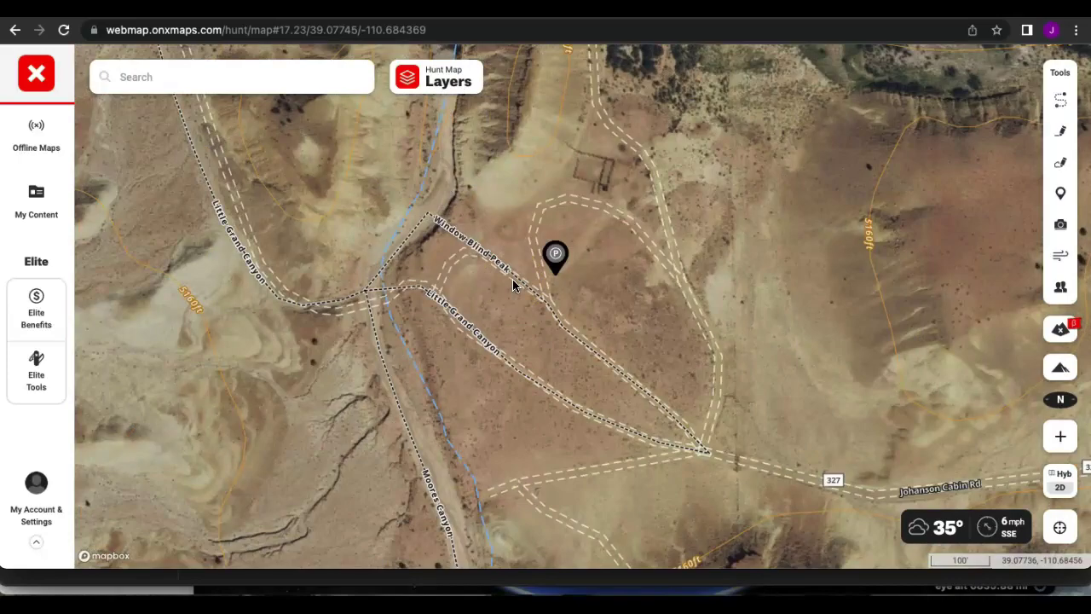
{"action": "scroll", "coordinate": [513, 286], "scroll_direction": "down", "scroll_amount": 2}
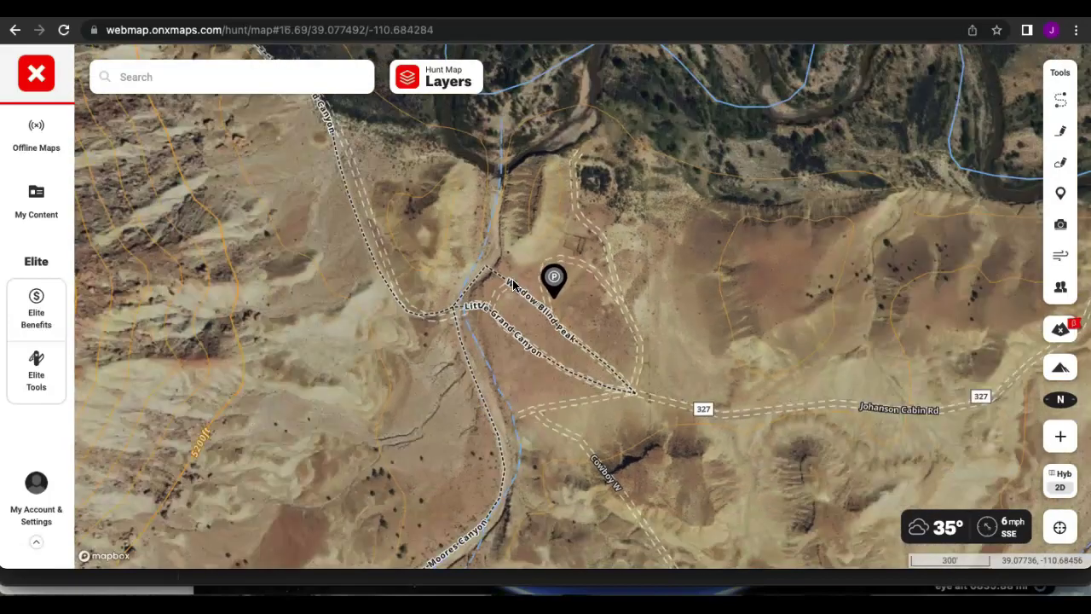
{"action": "scroll", "coordinate": [513, 286], "scroll_direction": "down", "scroll_amount": 3}
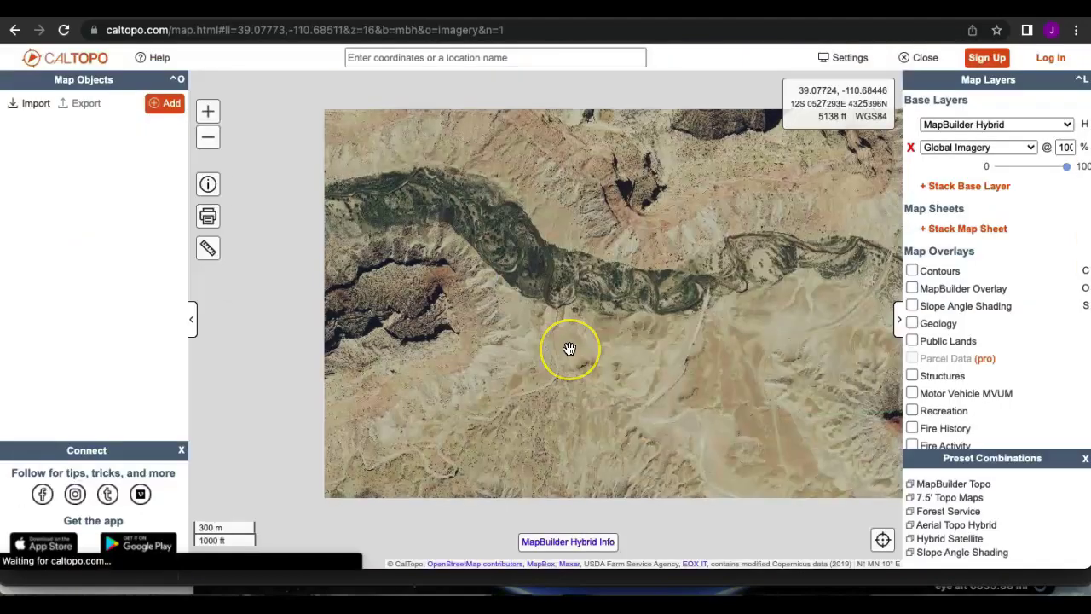
Switch back to CalTopo and set the Global Imagery layer's opacity to 0%.
{"action": "scroll", "coordinate": [569, 349], "scroll_direction": "down", "scroll_amount": 2}
{"action": "scroll", "coordinate": [653, 316], "scroll_direction": "down", "scroll_amount": 2}
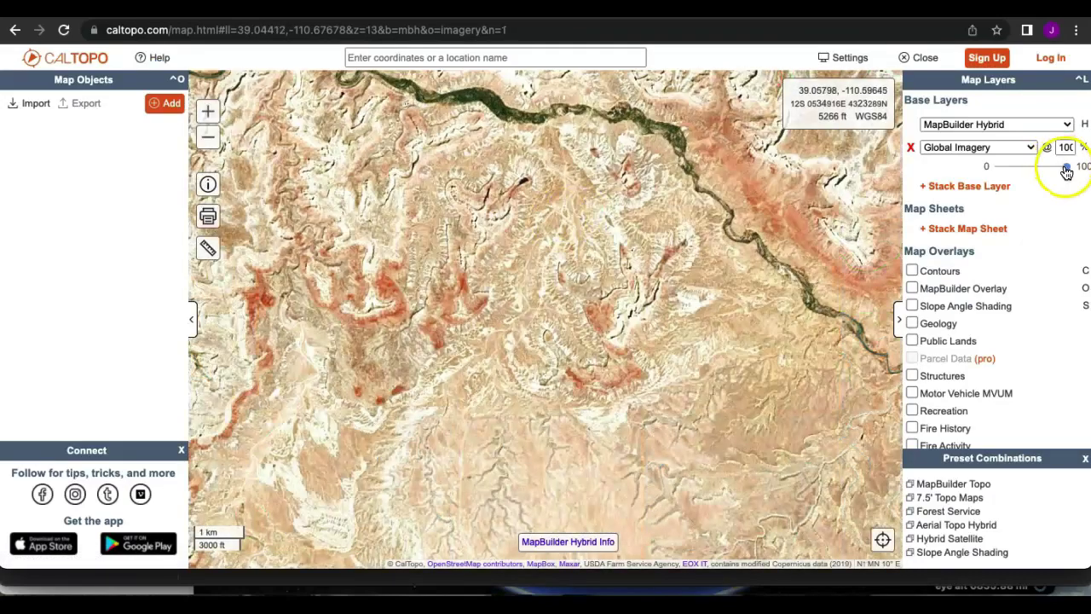
{"action": "left_click_drag", "start_coordinate": [1065, 167], "coordinate": [993, 171]}
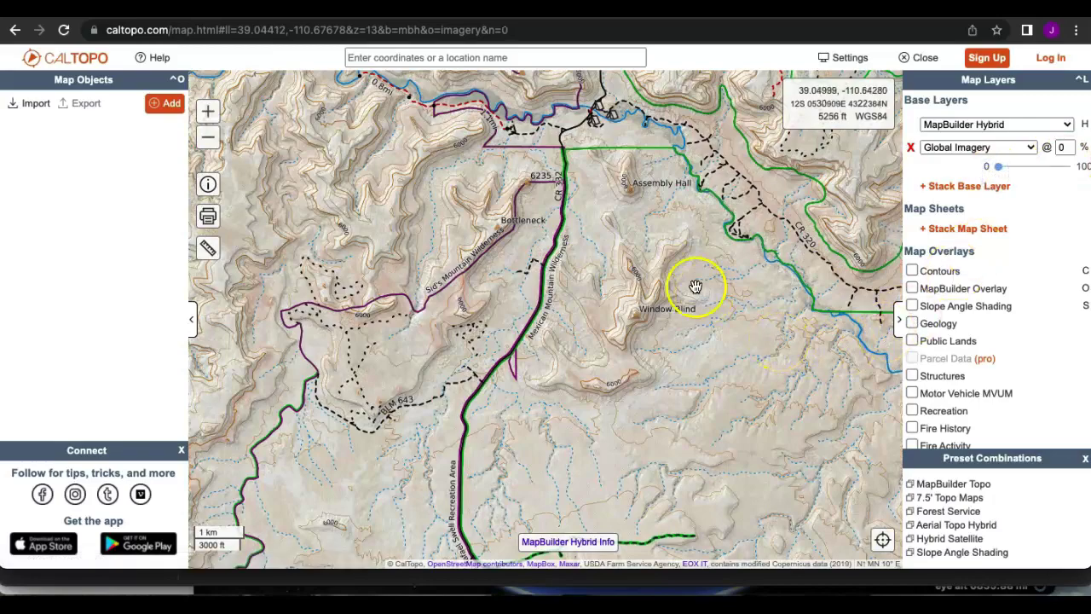
Examine the canyon drainage west of Bottleneck Peak down to the Sid's Mountain Wilderness boundary.
{"action": "left_click_drag", "start_coordinate": [505, 278], "coordinate": [623, 347]}
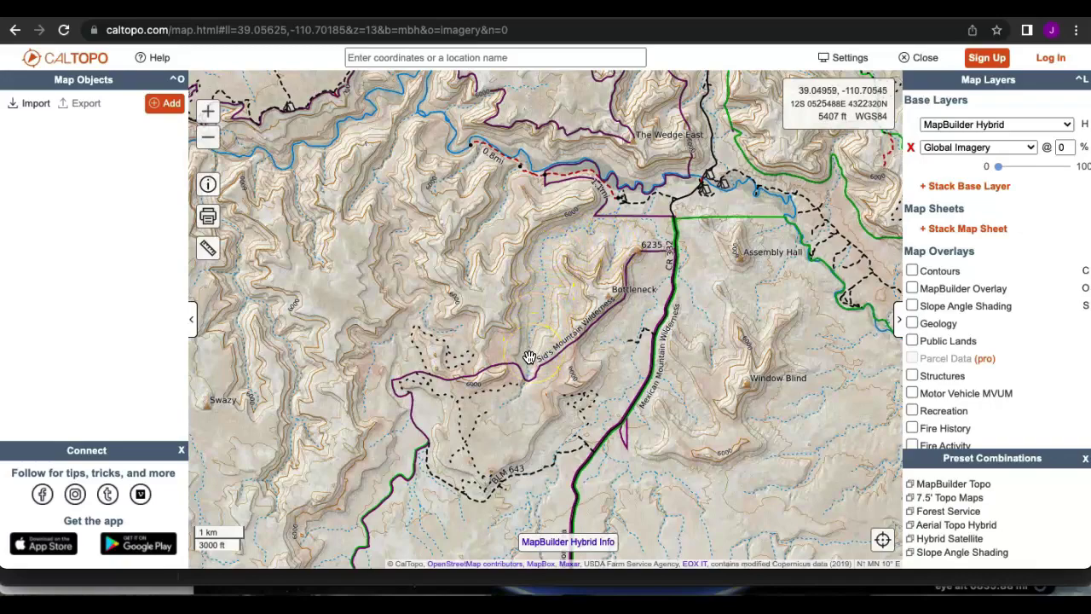
{"action": "scroll", "coordinate": [597, 271], "scroll_direction": "up", "scroll_amount": 1}
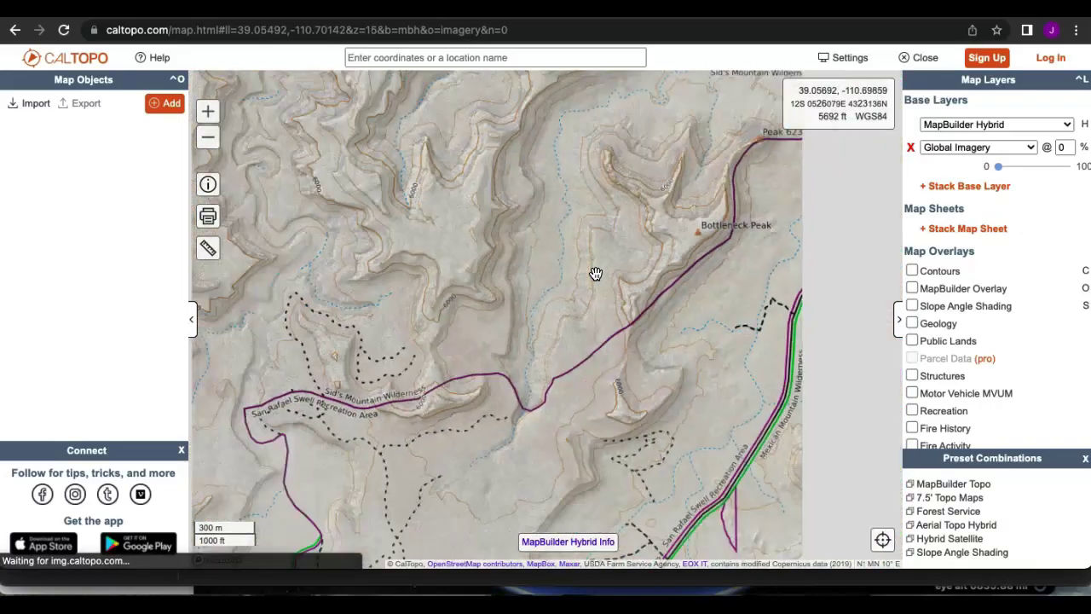
{"action": "left_click_drag", "start_coordinate": [580, 151], "coordinate": [580, 265]}
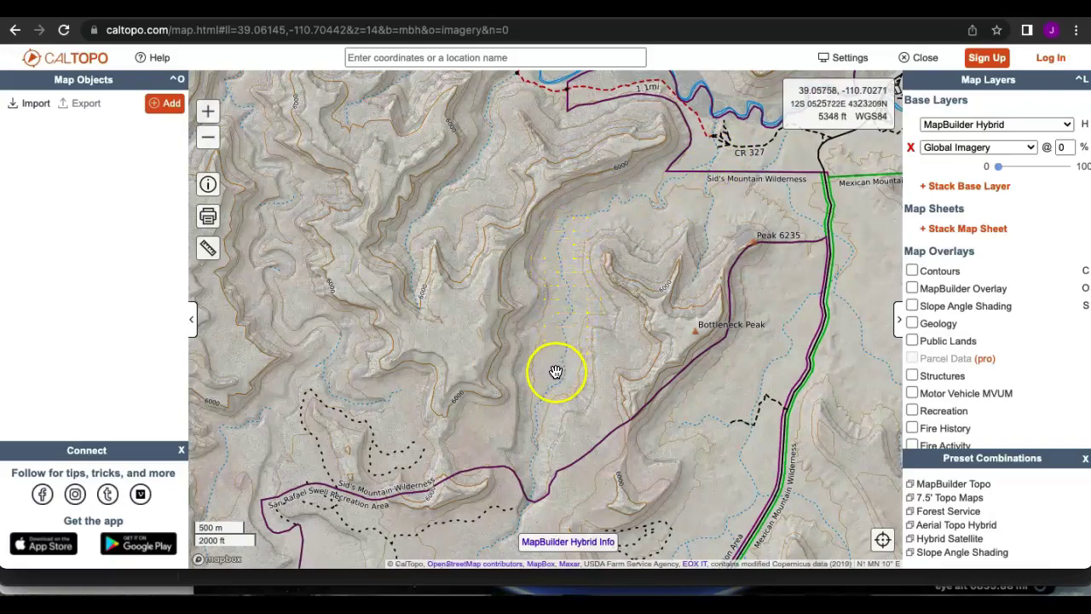
{"action": "left_click_drag", "start_coordinate": [556, 380], "coordinate": [549, 292]}
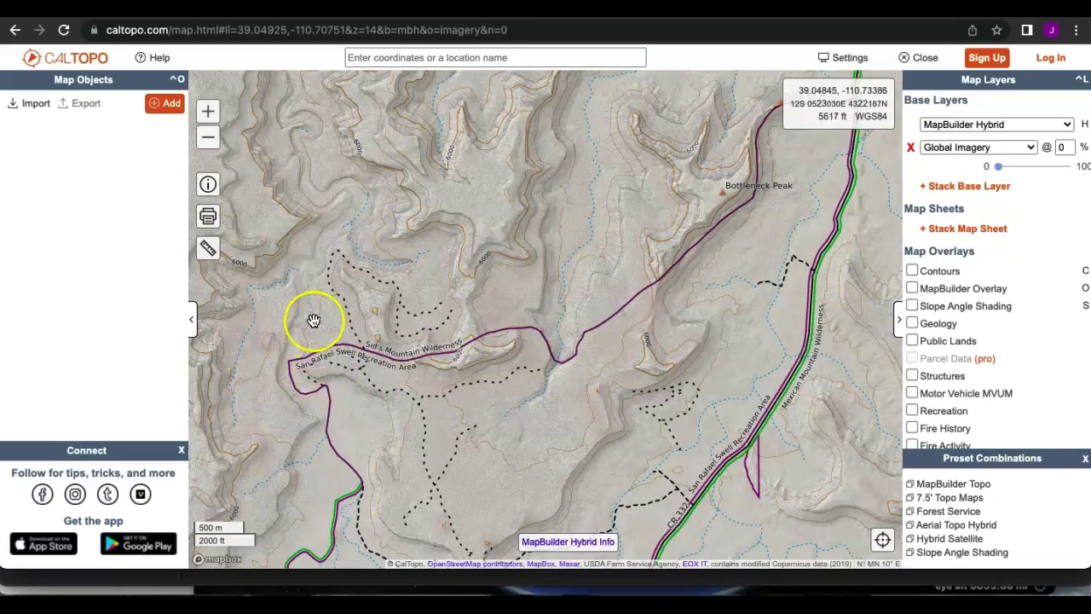
Examine the river bends and side canyons west of the dashed trail from CR 327.
{"action": "left_click", "coordinate": [361, 229]}
{"action": "left_click_drag", "start_coordinate": [361, 229], "coordinate": [431, 554]}
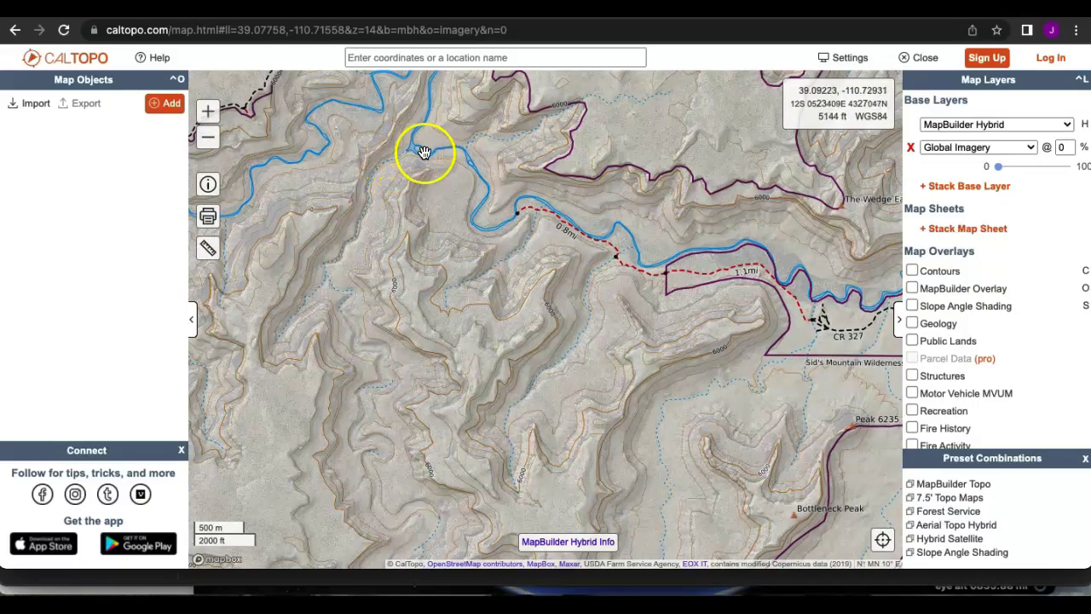
{"action": "left_click_drag", "start_coordinate": [490, 434], "coordinate": [477, 390]}
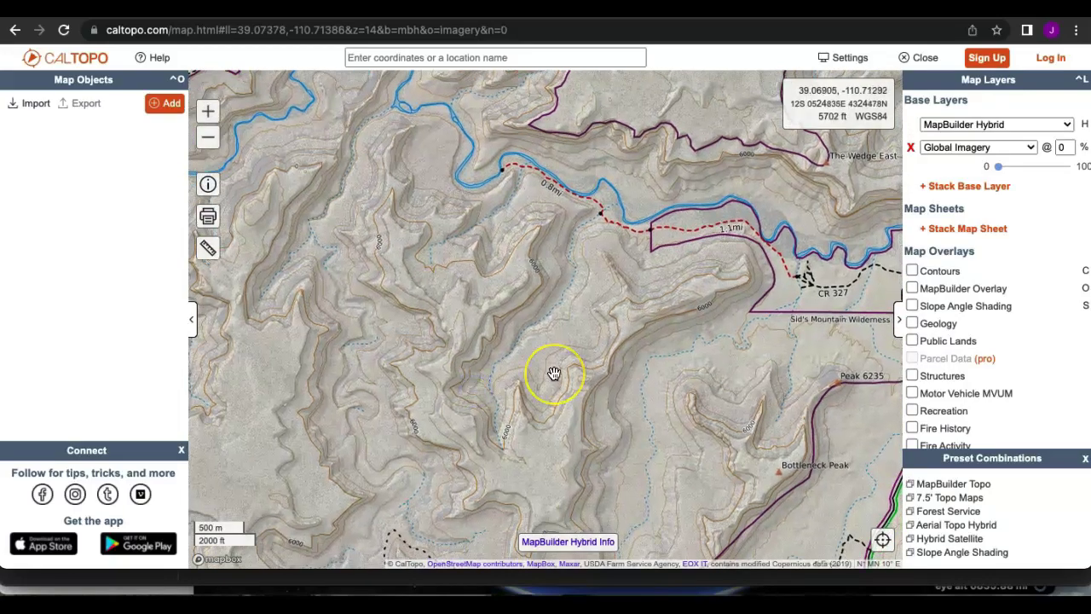
{"action": "left_click_drag", "start_coordinate": [663, 413], "coordinate": [649, 362]}
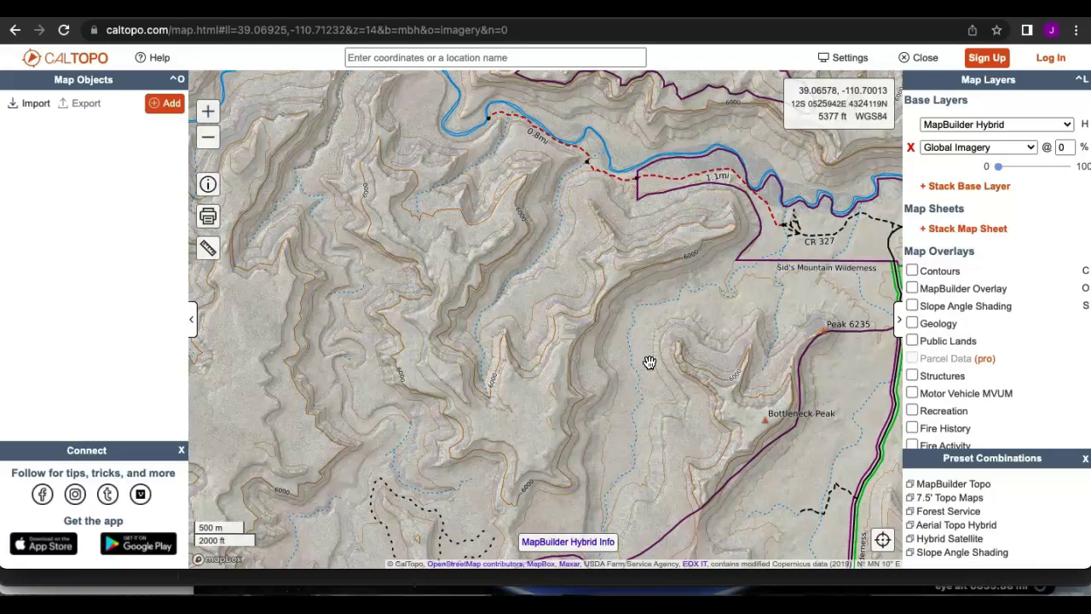
Trace the drainage from CR 327 past Bottleneck Peak and inspect the dotted trails and canyon heads near the wilderness boundary.
{"action": "left_click", "coordinate": [622, 381]}
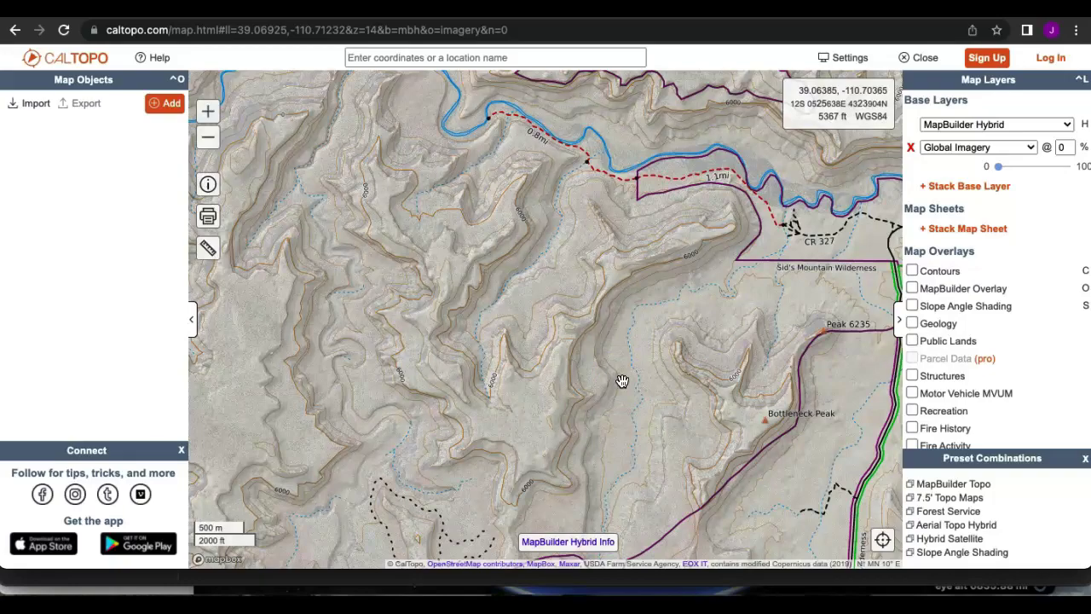
{"action": "left_click", "coordinate": [630, 381]}
{"action": "left_click_drag", "start_coordinate": [788, 268], "coordinate": [742, 199]}
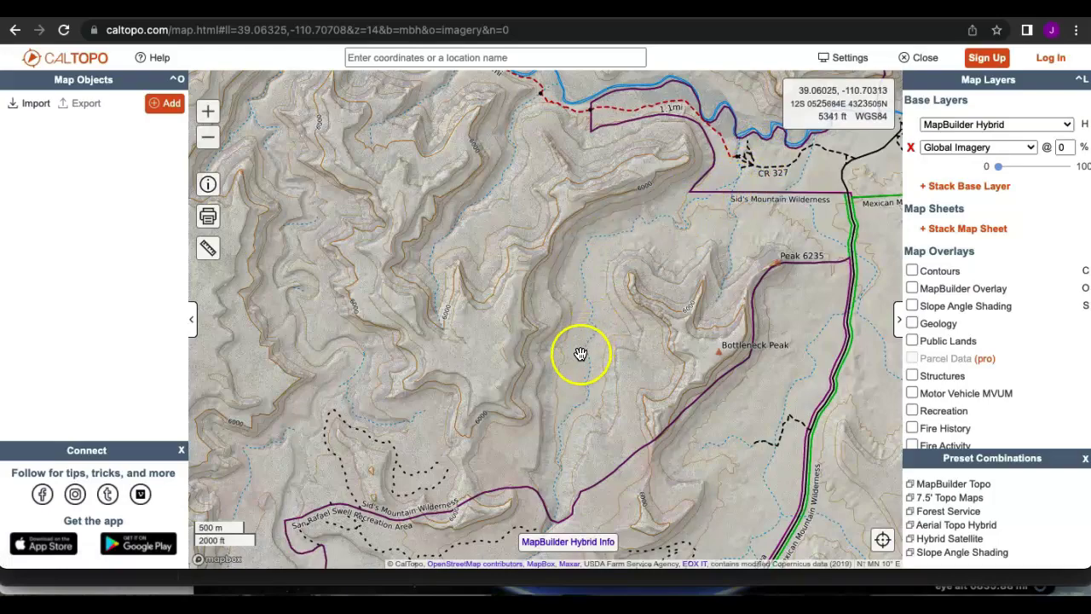
{"action": "left_click_drag", "start_coordinate": [580, 354], "coordinate": [576, 329]}
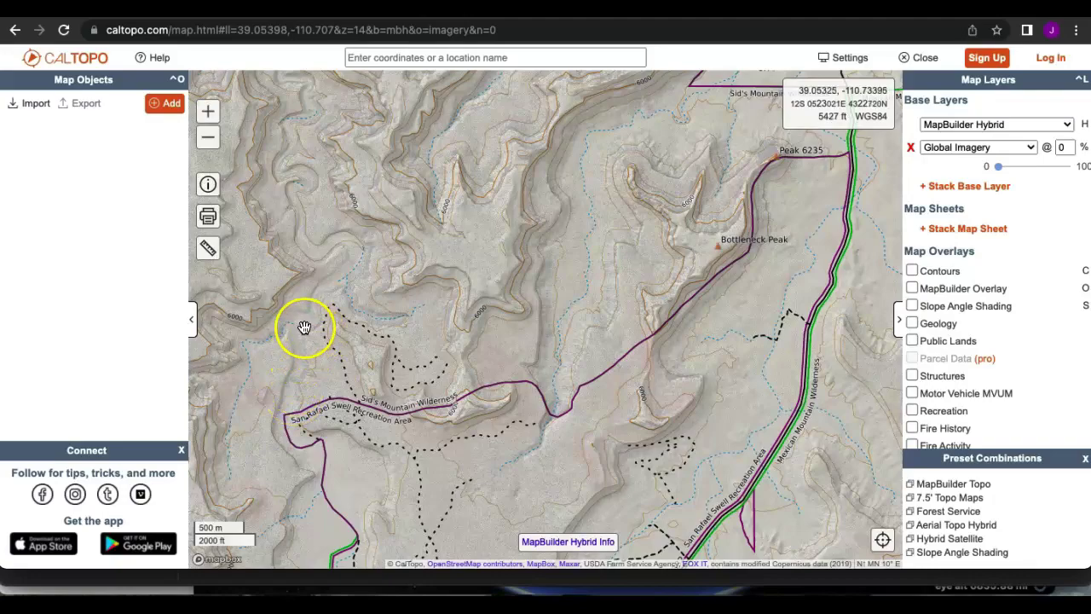
{"action": "scroll", "coordinate": [318, 307], "scroll_direction": "up", "scroll_amount": 3}
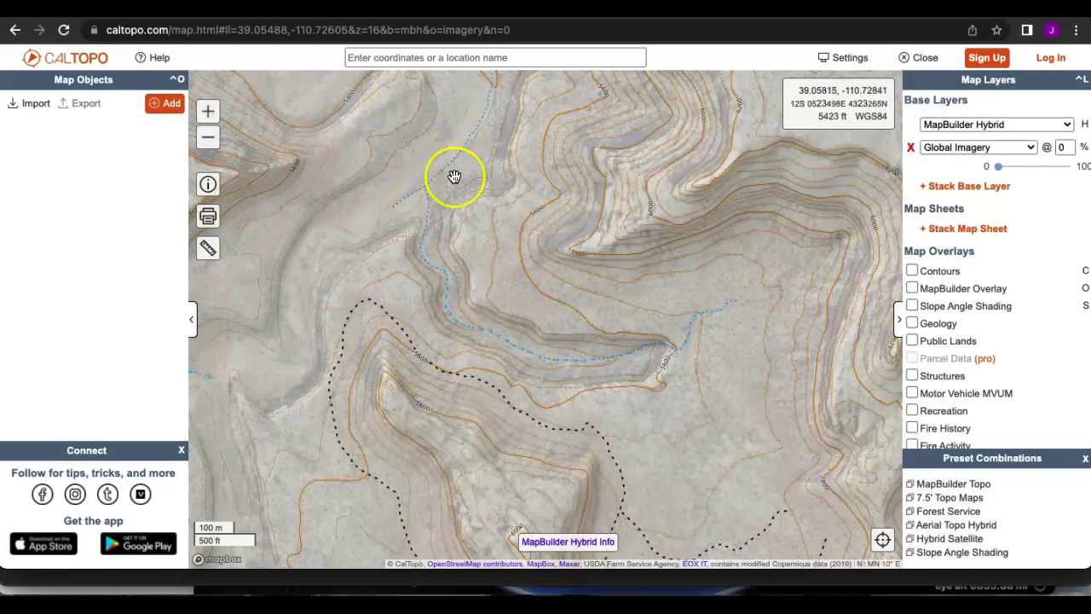
{"action": "scroll", "coordinate": [464, 366], "scroll_direction": "down", "scroll_amount": 2}
{"action": "left_click_drag", "start_coordinate": [641, 415], "coordinate": [432, 325]}
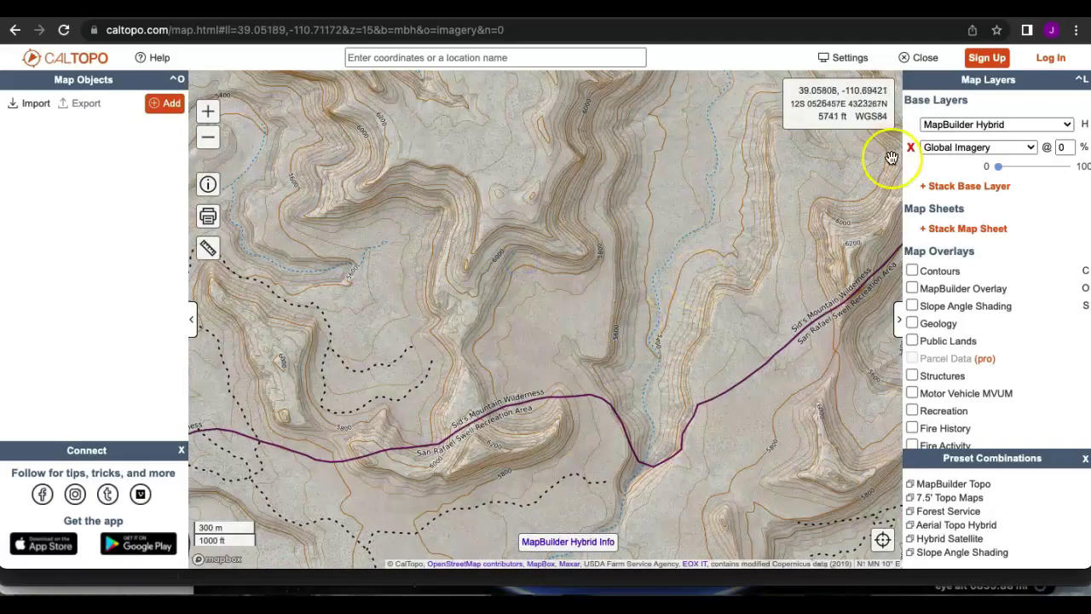
Set the Global Imagery layer's opacity to 58% and inspect the canyon head at the wilderness boundary southwest of Bottleneck Peak.
{"action": "left_click_drag", "start_coordinate": [1000, 166], "coordinate": [1030, 176]}
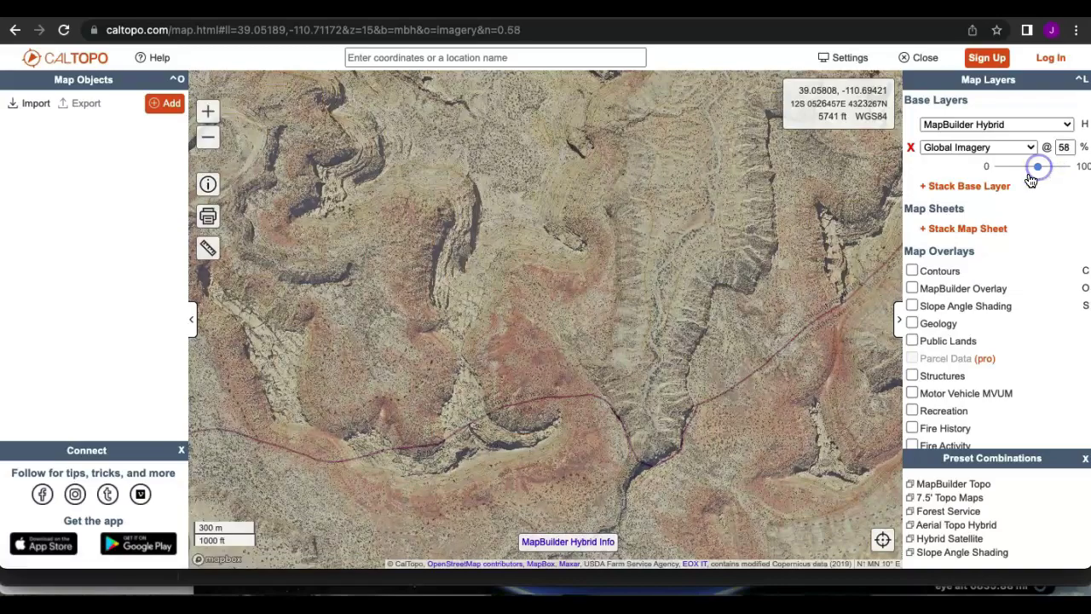
{"action": "left_click_drag", "start_coordinate": [674, 348], "coordinate": [633, 445]}
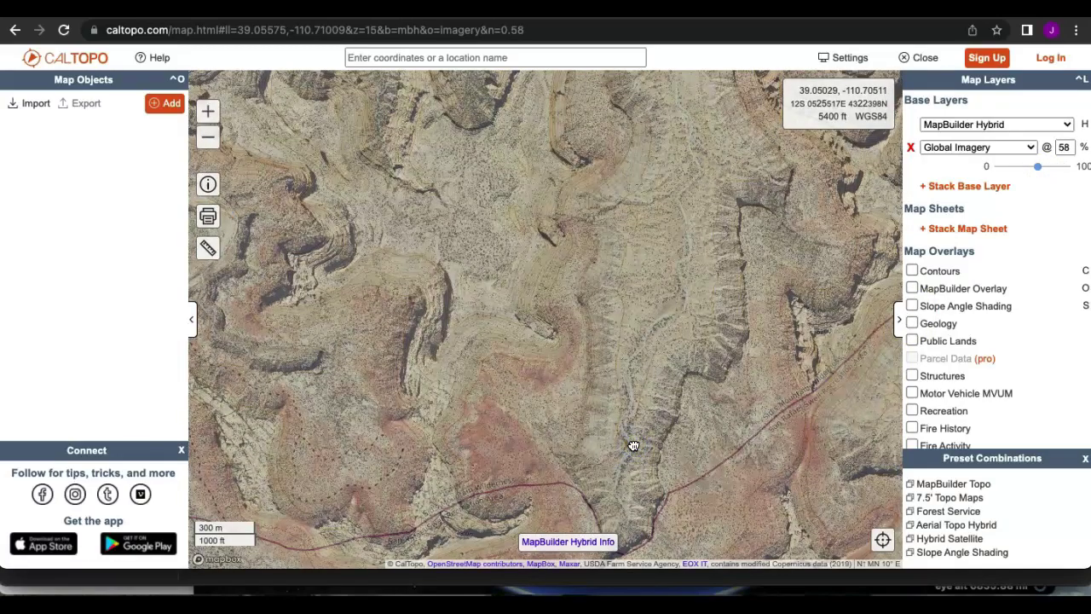
{"action": "scroll", "coordinate": [633, 445], "scroll_direction": "up", "scroll_amount": 3}
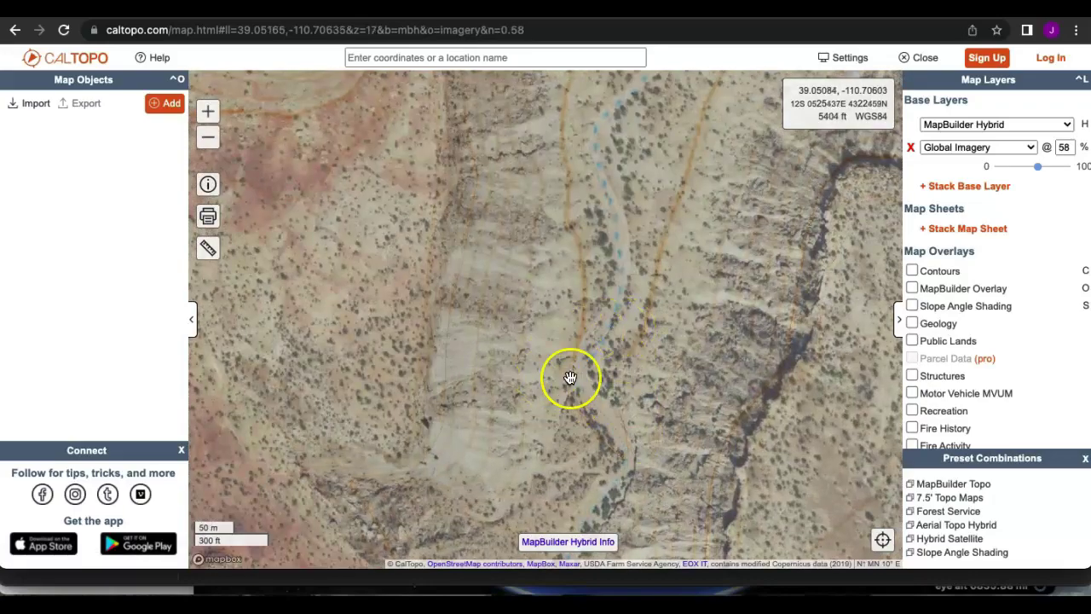
{"action": "left_click_drag", "start_coordinate": [570, 375], "coordinate": [554, 194]}
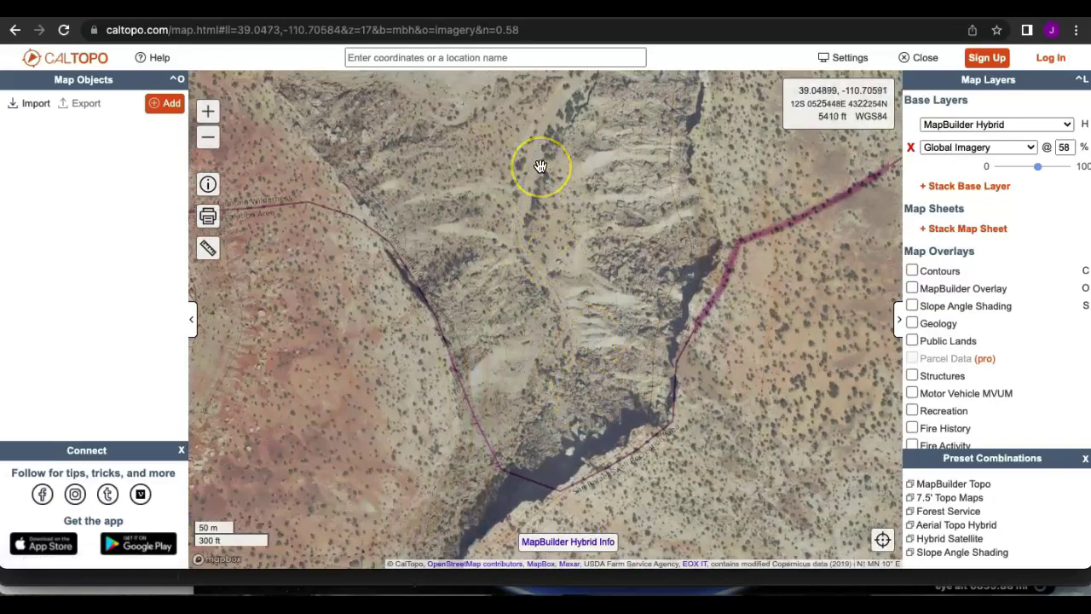
{"action": "scroll", "coordinate": [540, 166], "scroll_direction": "up", "scroll_amount": 1}
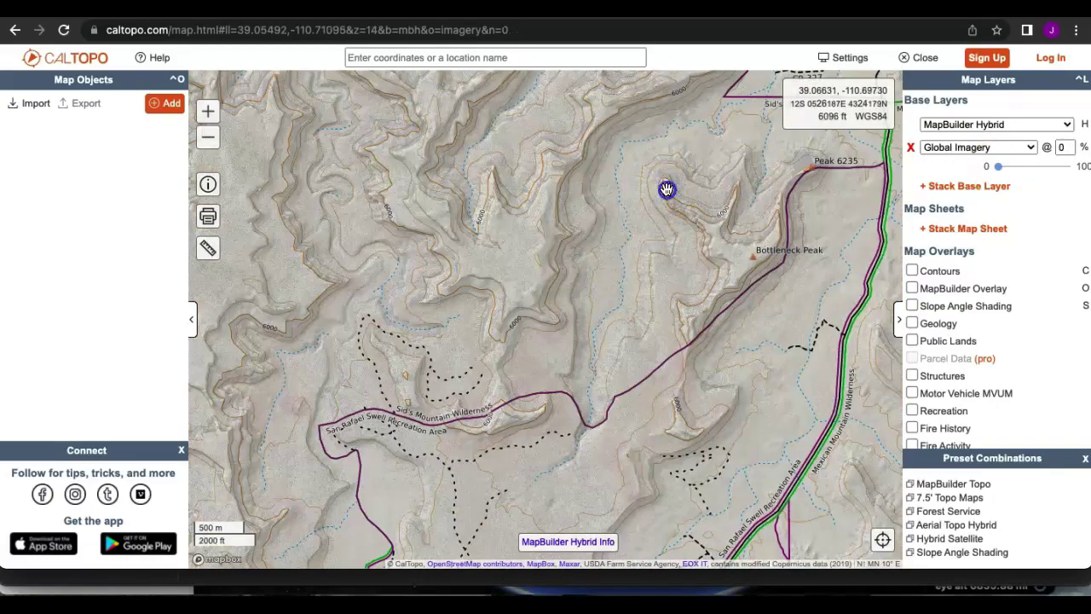
Add a red car-icon marker labelled "TH" at the trailhead at the end of CR 327.
{"action": "left_click_drag", "start_coordinate": [663, 185], "coordinate": [557, 275]}
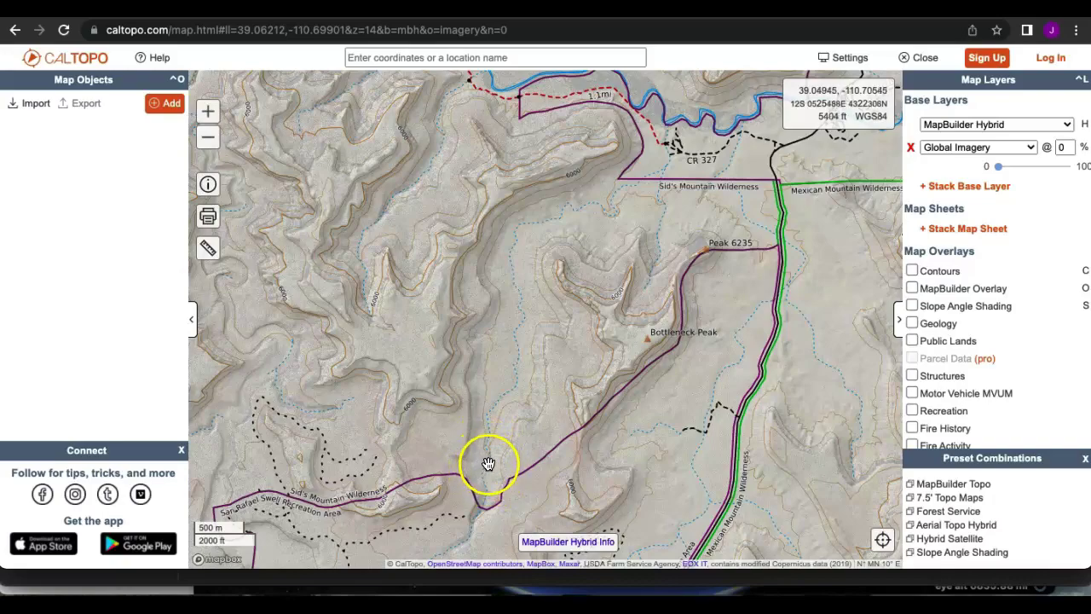
{"action": "left_click", "coordinate": [790, 258]}
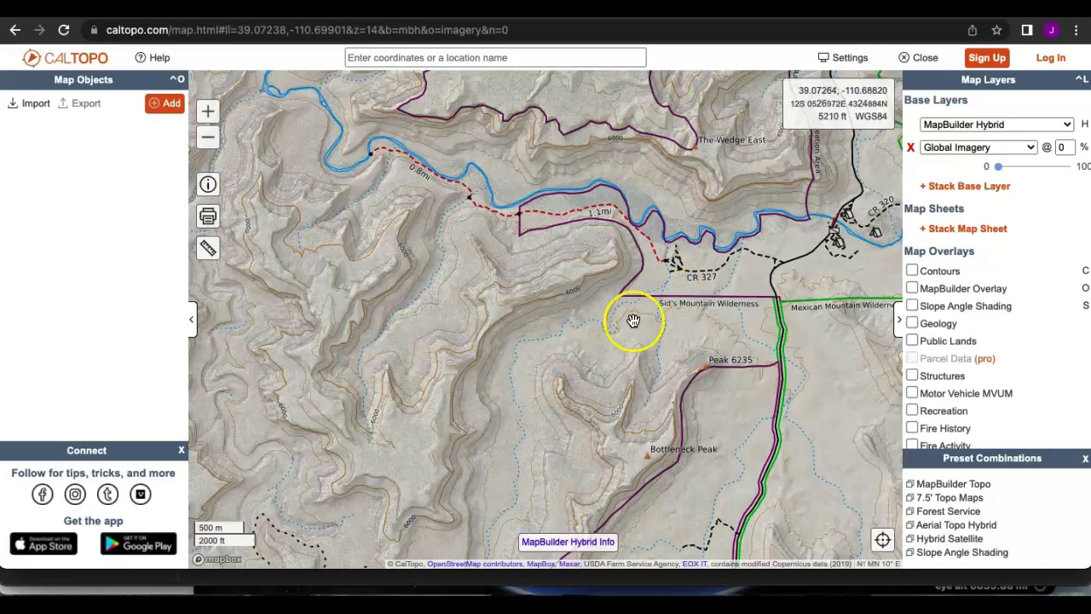
{"action": "left_click", "coordinate": [675, 267]}
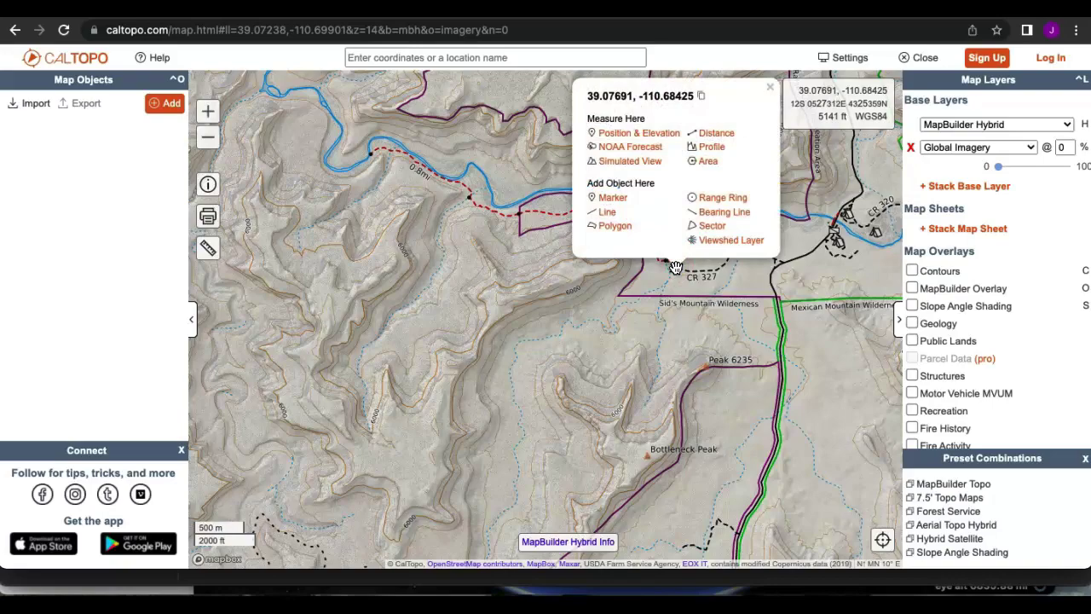
{"action": "left_click", "coordinate": [612, 199]}
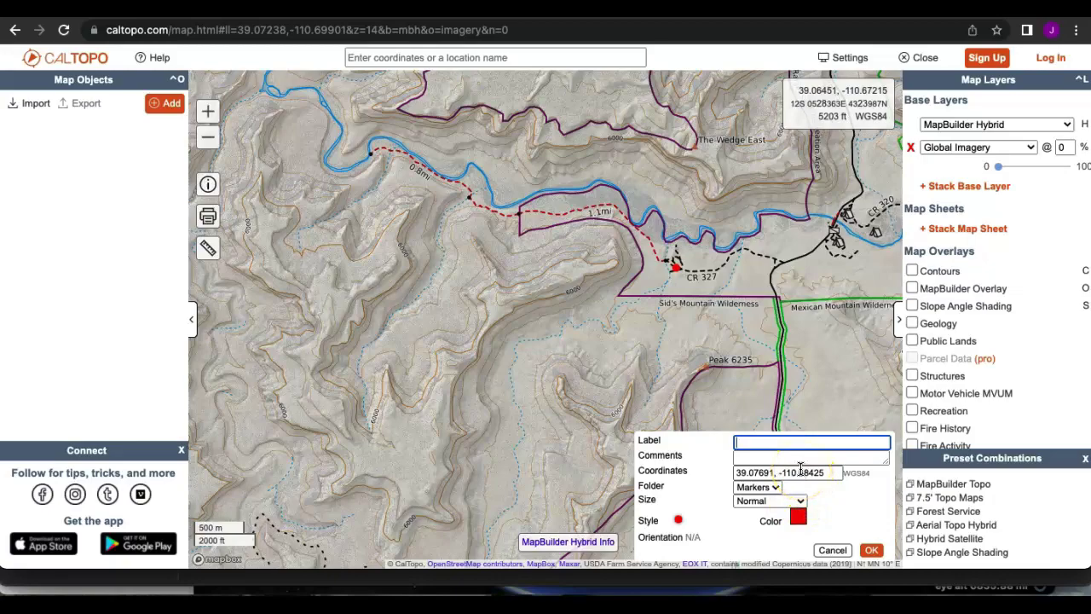
{"action": "left_click", "coordinate": [680, 521]}
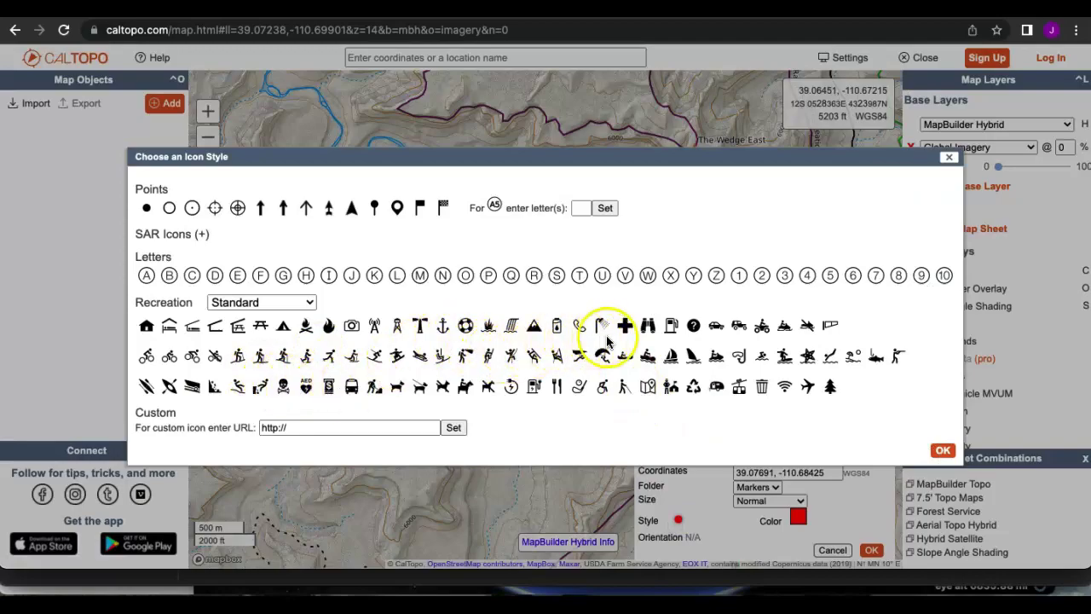
{"action": "left_click", "coordinate": [719, 326]}
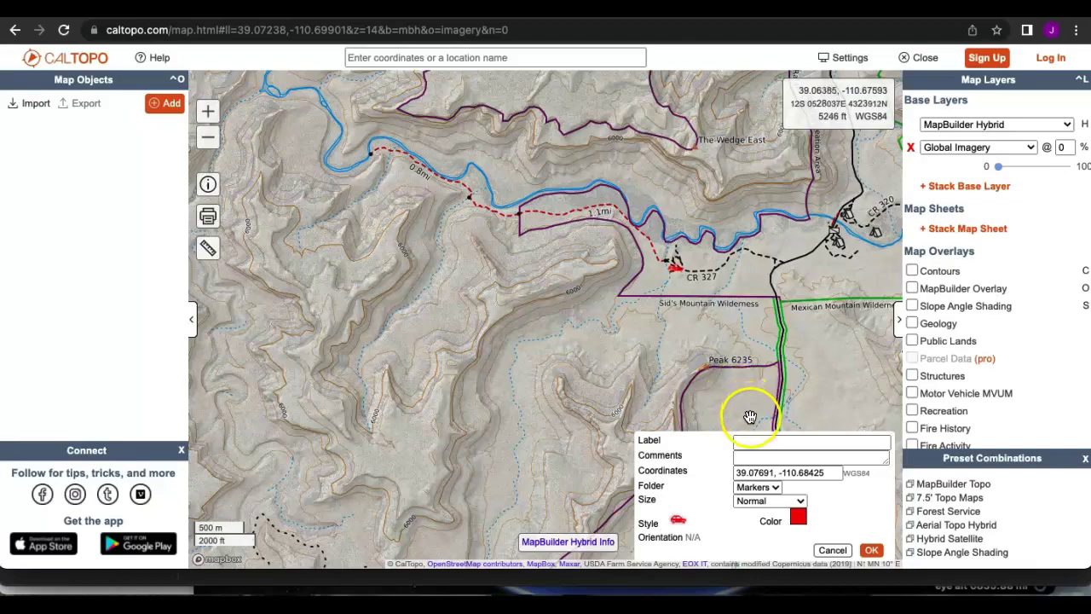
{"action": "left_click", "coordinate": [748, 442]}
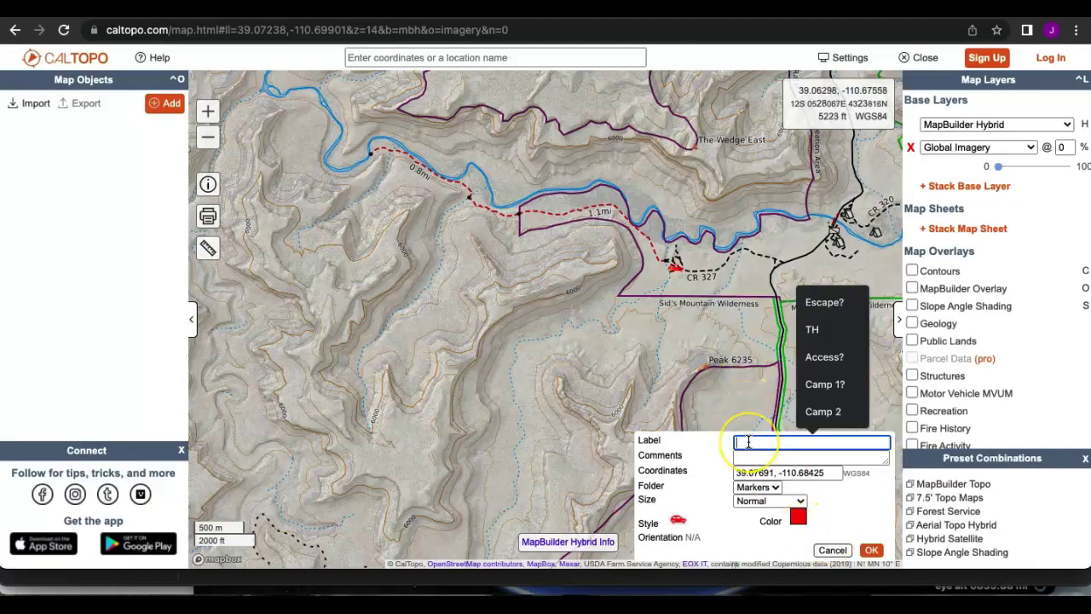
{"action": "type", "text": "TH"}
{"action": "left_click", "coordinate": [871, 550]}
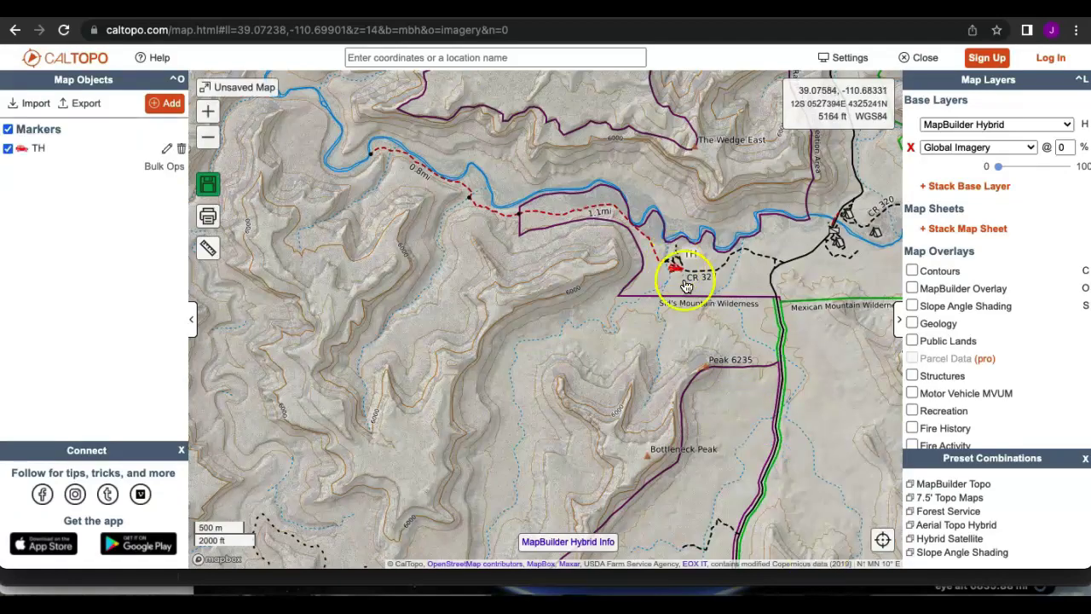
Start a new line at the TH marker and set its colour to blue.
{"action": "left_click", "coordinate": [676, 271]}
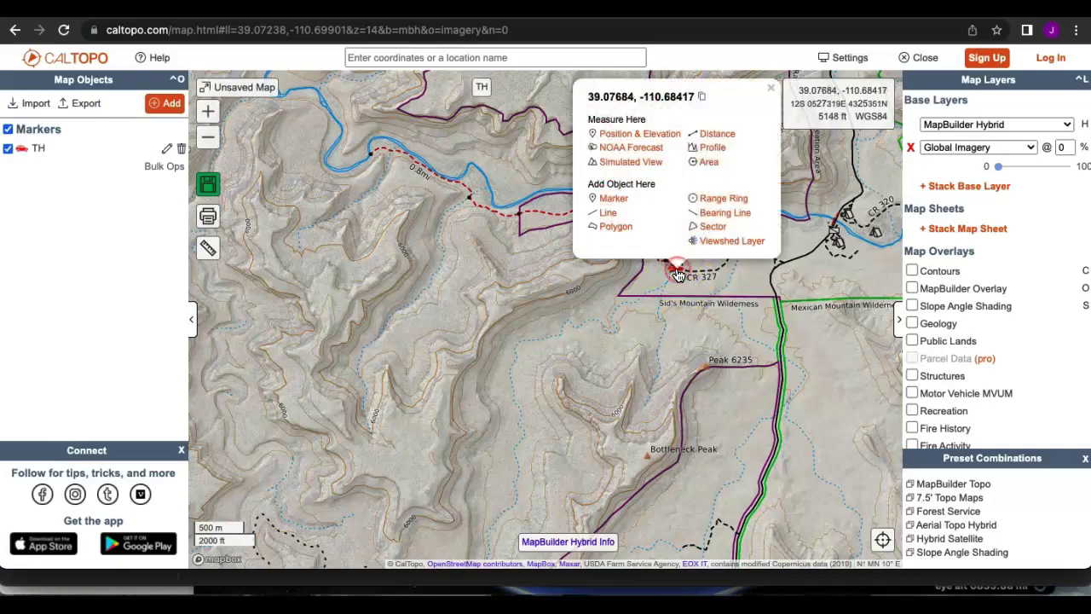
{"action": "left_click", "coordinate": [608, 218]}
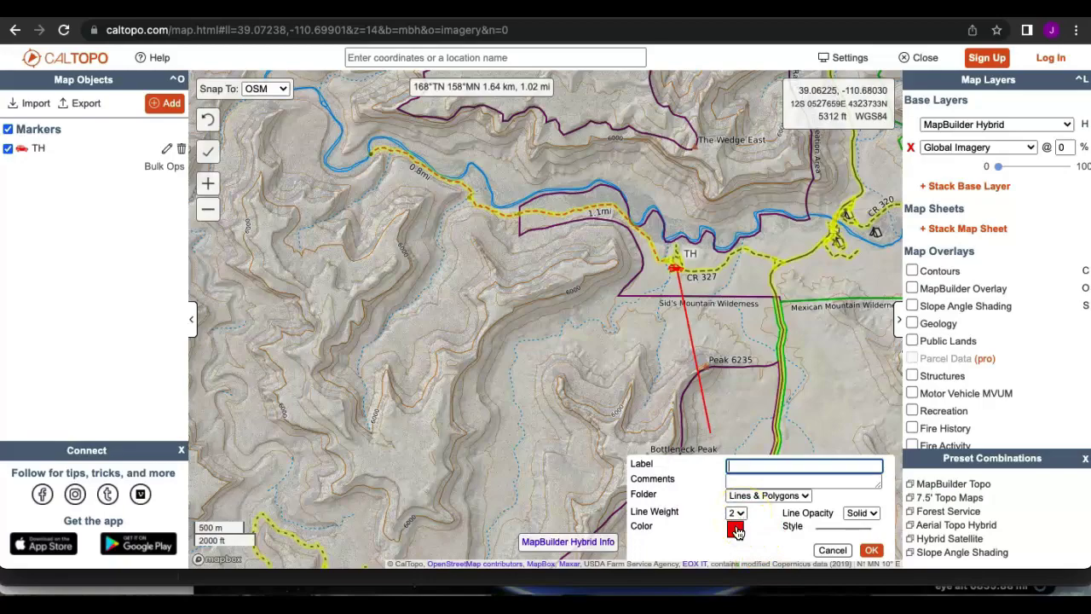
{"action": "left_click", "coordinate": [736, 530]}
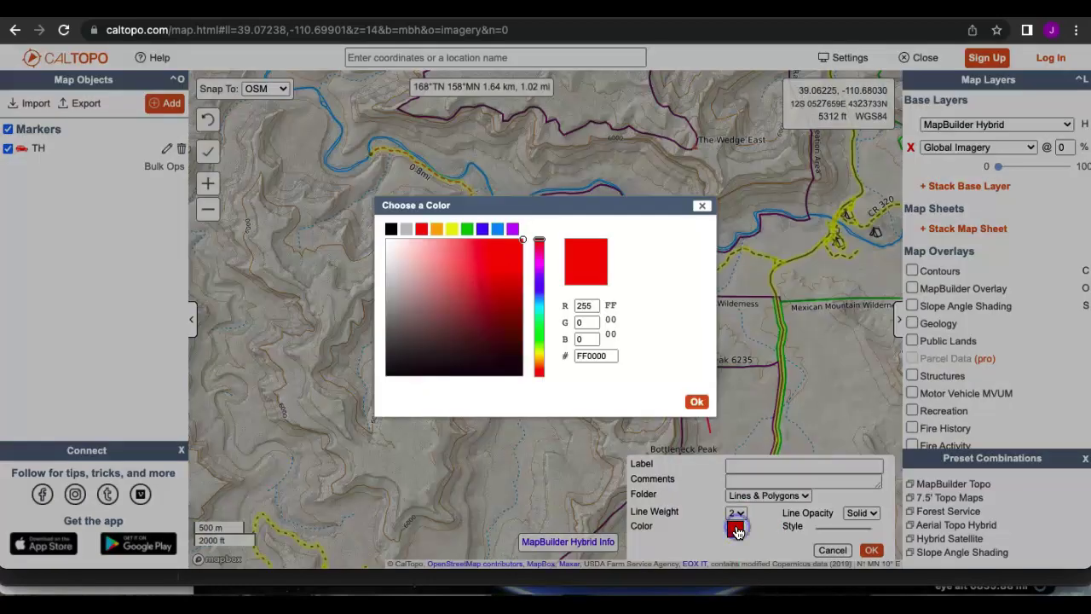
{"action": "left_click", "coordinate": [540, 288]}
{"action": "left_click", "coordinate": [696, 402]}
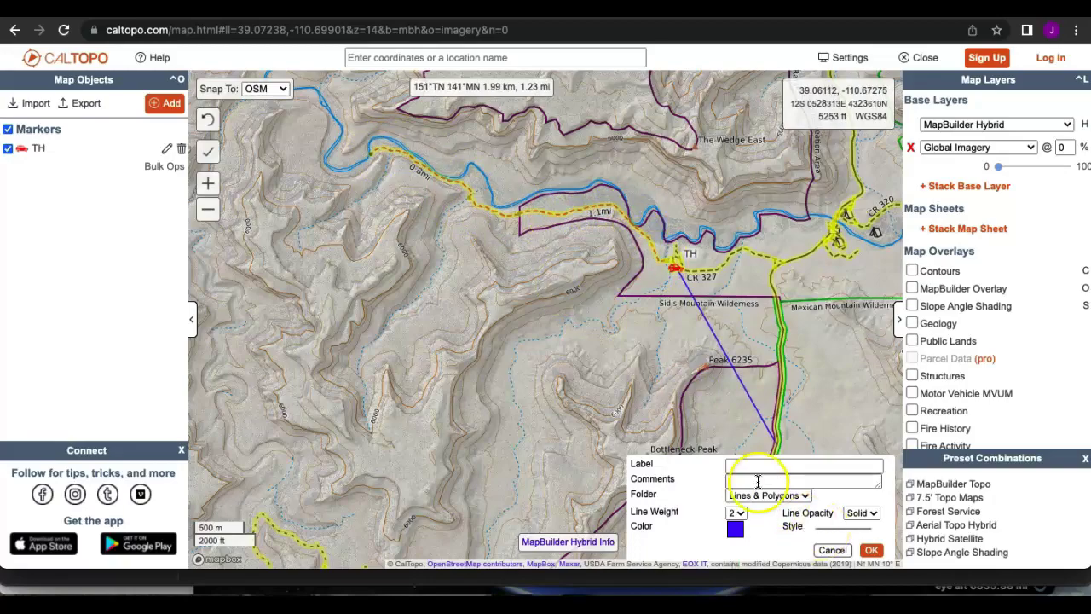
Label the new line "Day 1?" and give it a dashed line style.
{"action": "left_click", "coordinate": [731, 466]}
{"action": "type", "text": "Day 1"}
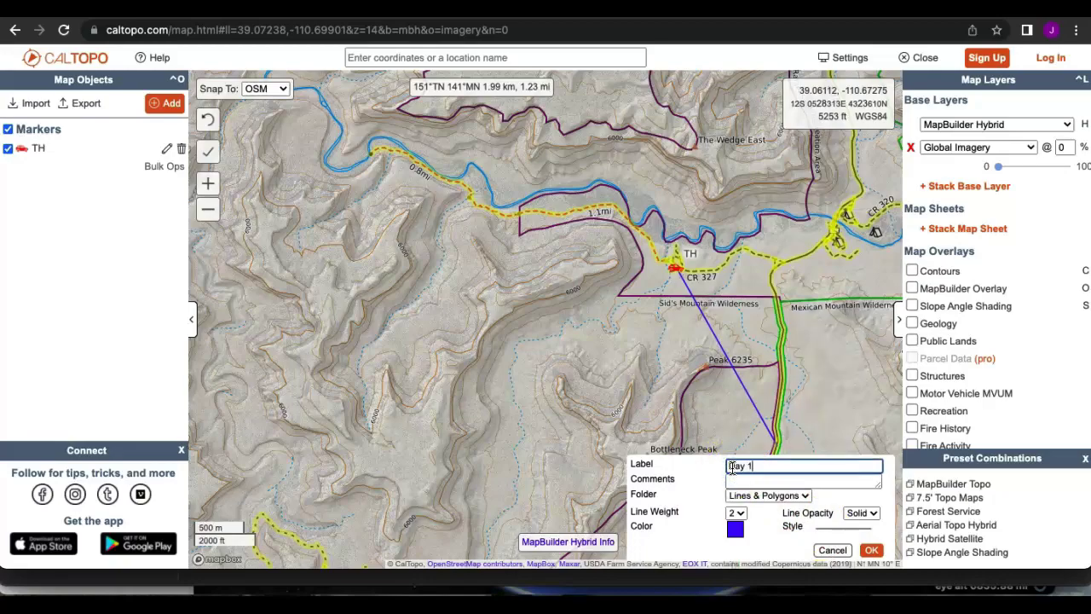
{"action": "left_click", "coordinate": [841, 528]}
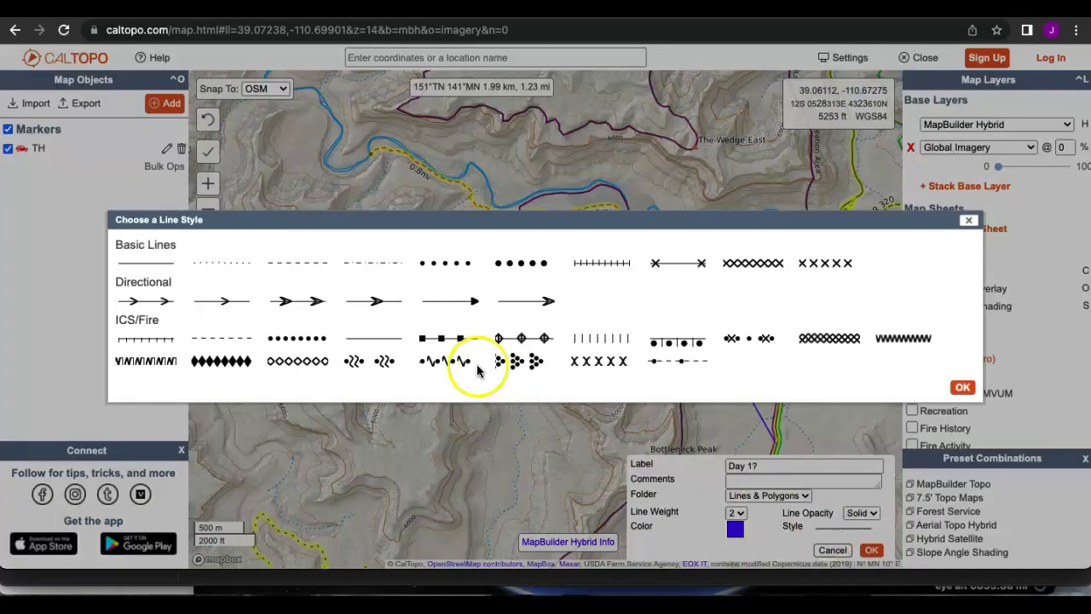
{"action": "left_click", "coordinate": [223, 340]}
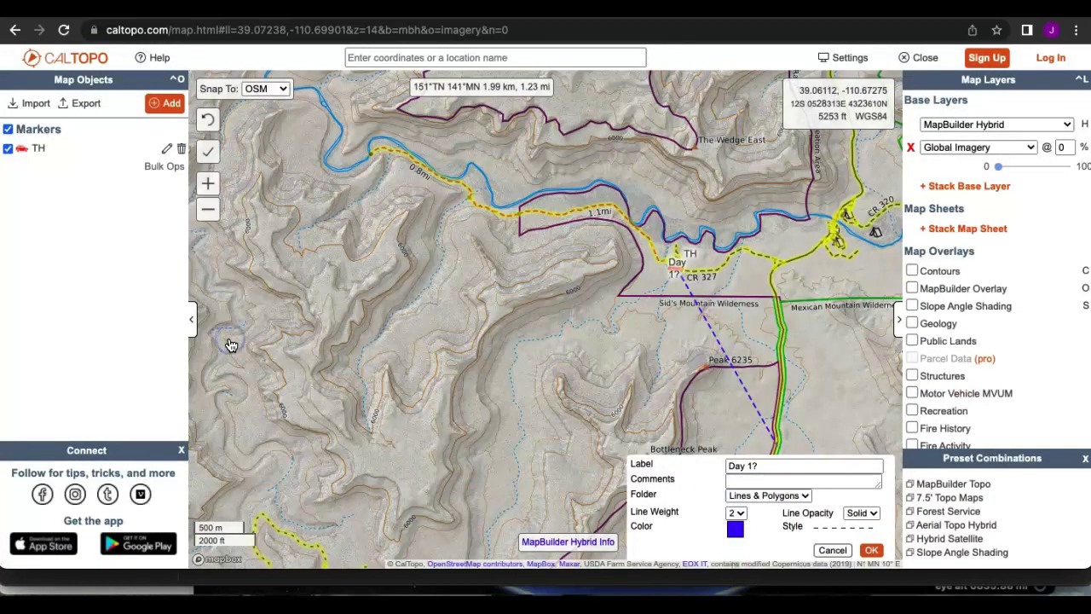
Trace the line about 2.87 mi from the trailhead along the drainage west of Bottleneck Peak, ending just north of the wilderness boundary.
{"action": "left_click", "coordinate": [664, 286]}
{"action": "mouse_move", "coordinate": [664, 287]}
{"action": "left_mouse_down"}
{"action": "mouse_move", "coordinate": [617, 298]}
{"action": "mouse_move", "coordinate": [612, 320]}
{"action": "mouse_move", "coordinate": [584, 316]}
{"action": "mouse_move", "coordinate": [513, 350]}
{"action": "mouse_move", "coordinate": [517, 494]}
{"action": "mouse_move", "coordinate": [487, 533]}
{"action": "mouse_move", "coordinate": [430, 324]}
{"action": "mouse_move", "coordinate": [431, 385]}
{"action": "mouse_move", "coordinate": [418, 415]}
{"action": "left_mouse_up"}
{"action": "scroll", "coordinate": [487, 531], "scroll_direction": "up", "scroll_amount": 2}
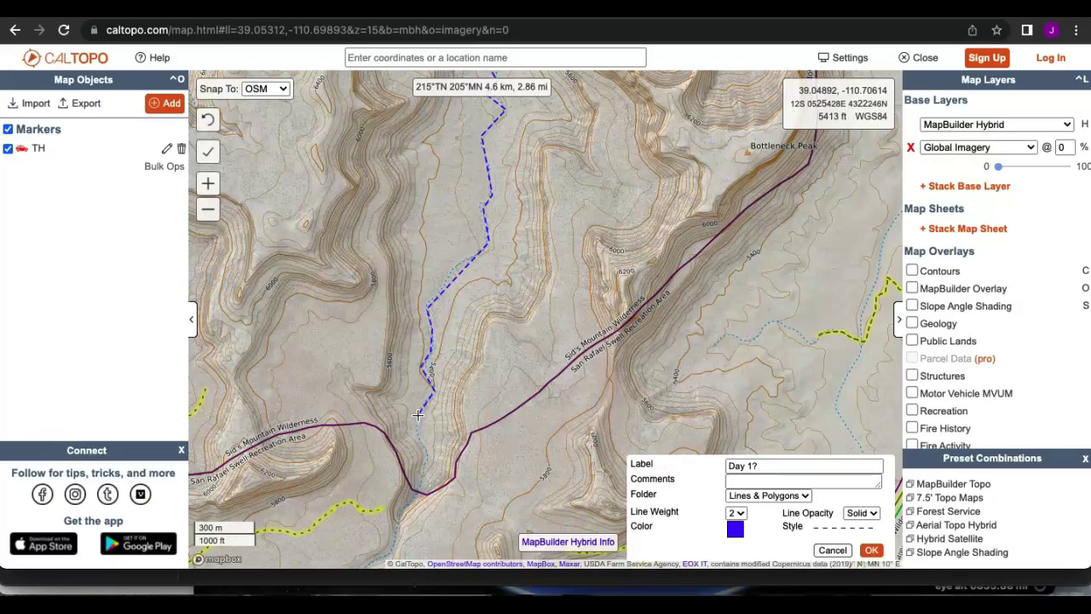
{"action": "key", "text": "Return"}
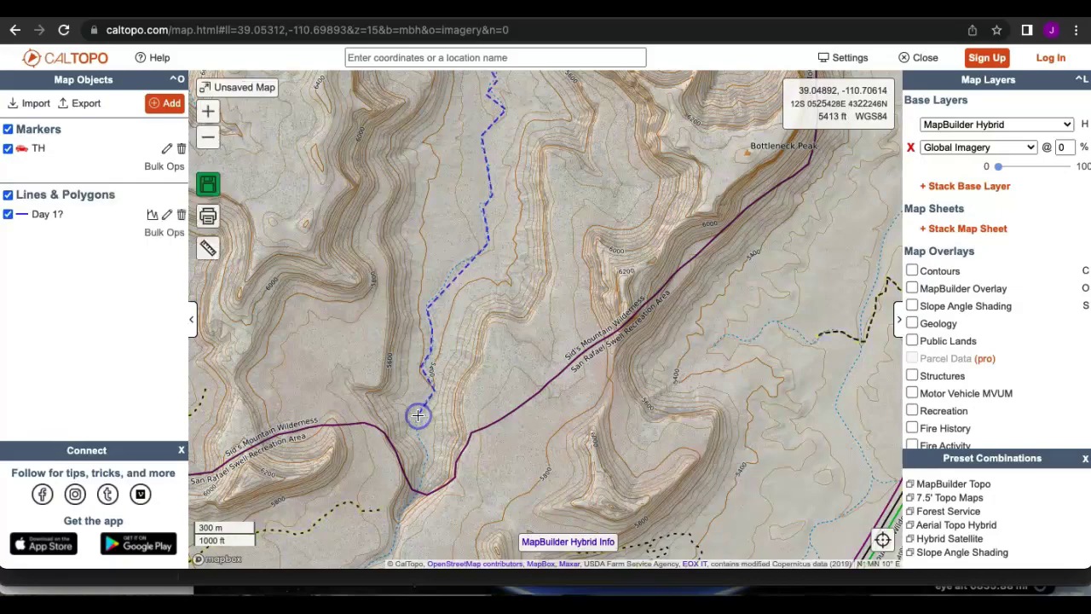
{"action": "left_click", "coordinate": [476, 468]}
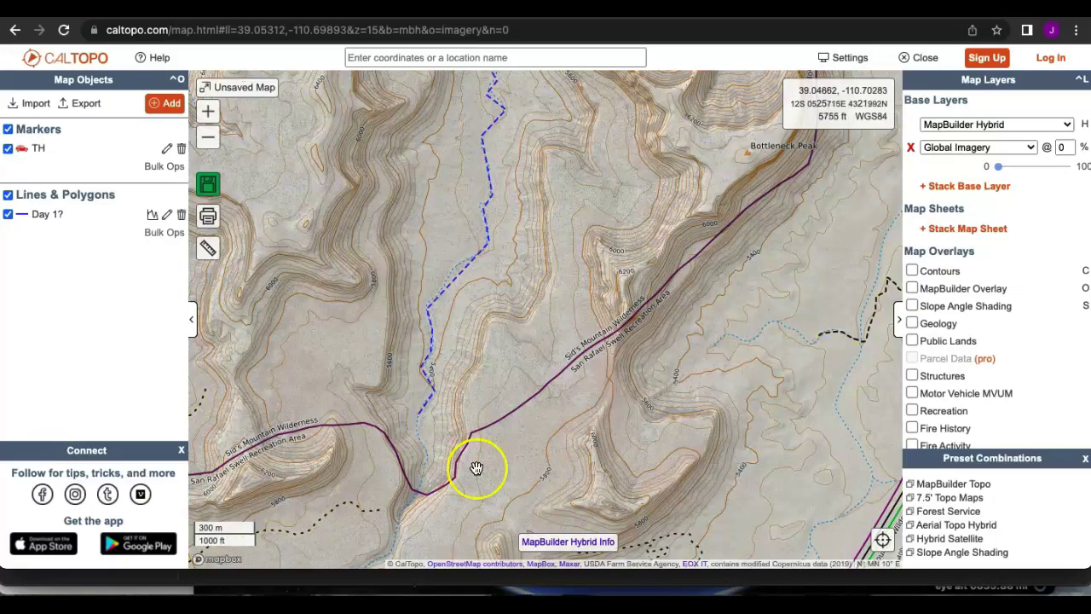
{"action": "left_click", "coordinate": [466, 272]}
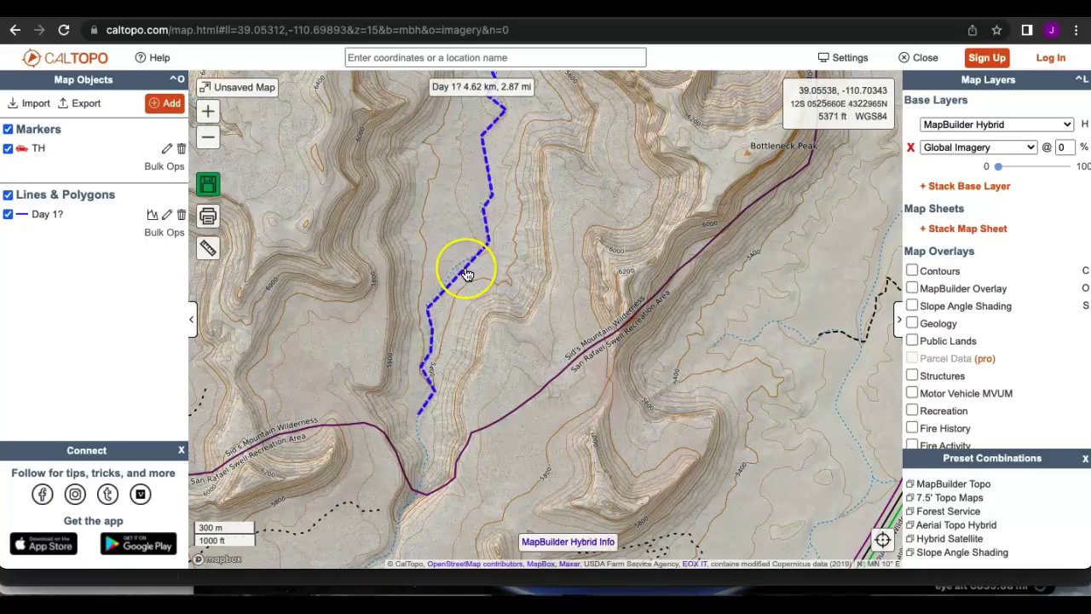
{"action": "left_click", "coordinate": [466, 274]}
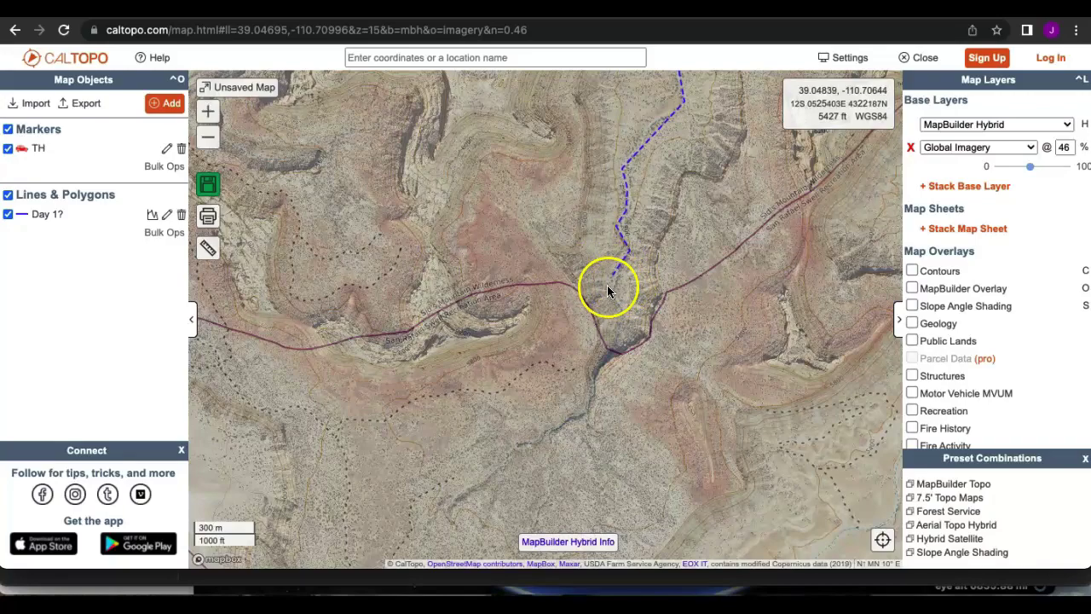
Set the Global Imagery layer's opacity to 30% and inspect the southern end of the Day 1? line.
{"action": "scroll", "coordinate": [606, 285], "scroll_direction": "up", "scroll_amount": 4}
{"action": "mouse_move", "coordinate": [1030, 166]}
{"action": "left_mouse_down"}
{"action": "mouse_move", "coordinate": [1046, 168]}
{"action": "mouse_move", "coordinate": [1018, 168]}
{"action": "left_mouse_up"}
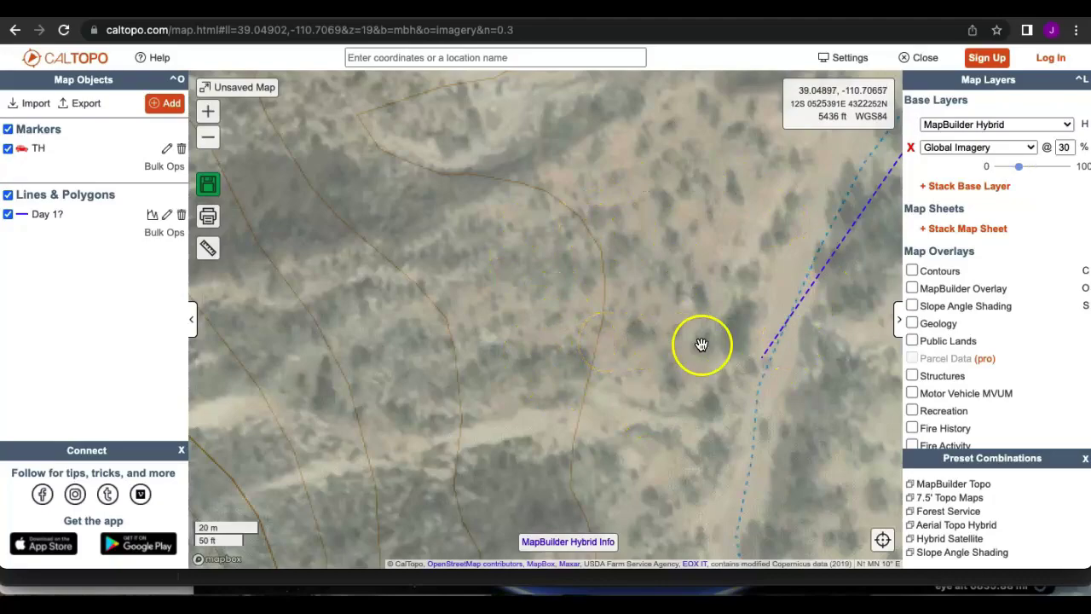
{"action": "left_click", "coordinate": [773, 341]}
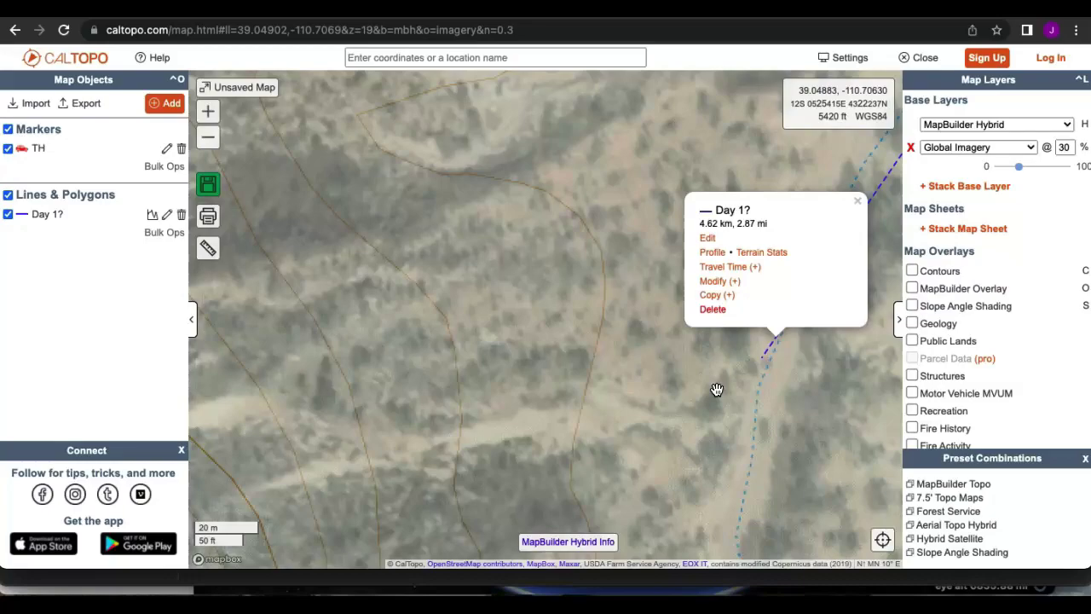
{"action": "left_click", "coordinate": [679, 362]}
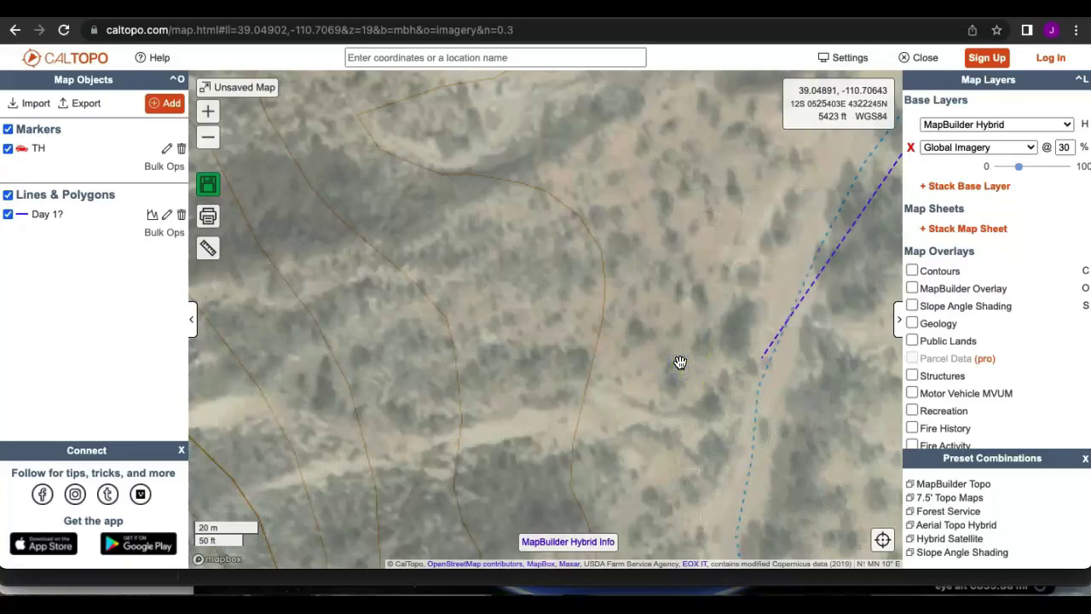
Examine the canyon rim and slopes between the end of the Day 1? line and the Sid's Mountain Wilderness boundary.
{"action": "scroll", "coordinate": [679, 360], "scroll_direction": "down", "scroll_amount": 2}
{"action": "scroll", "coordinate": [679, 360], "scroll_direction": "down", "scroll_amount": 2}
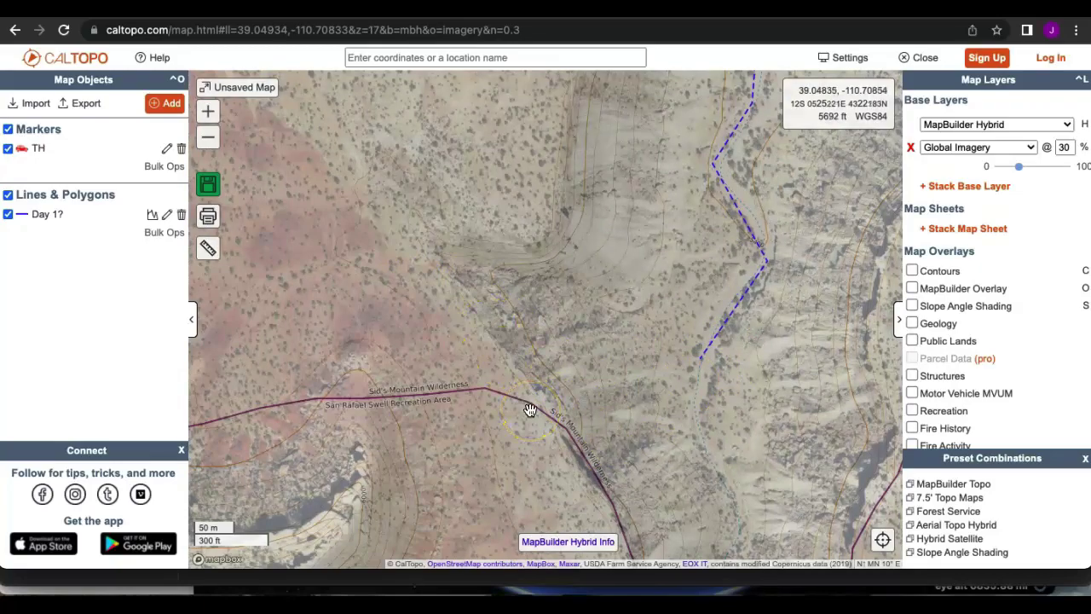
{"action": "left_click", "coordinate": [555, 414]}
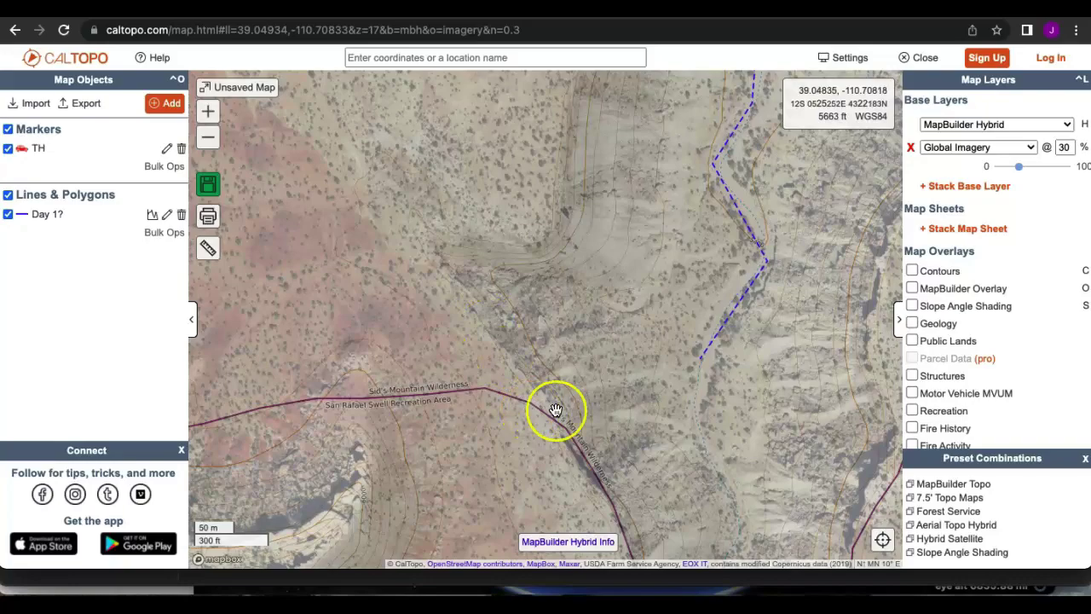
{"action": "left_click", "coordinate": [607, 442]}
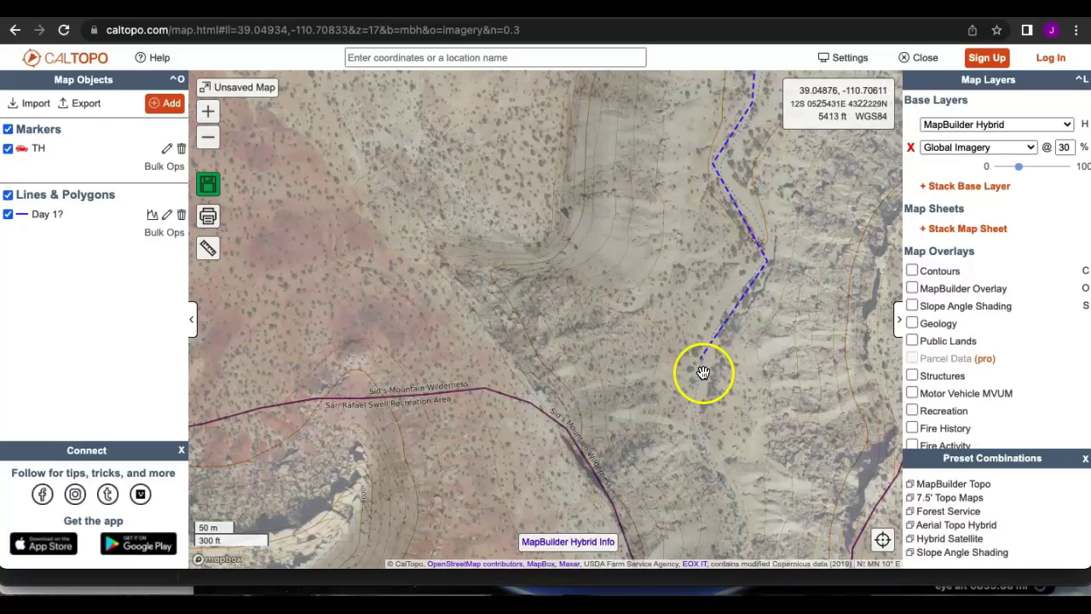
{"action": "left_click", "coordinate": [637, 459]}
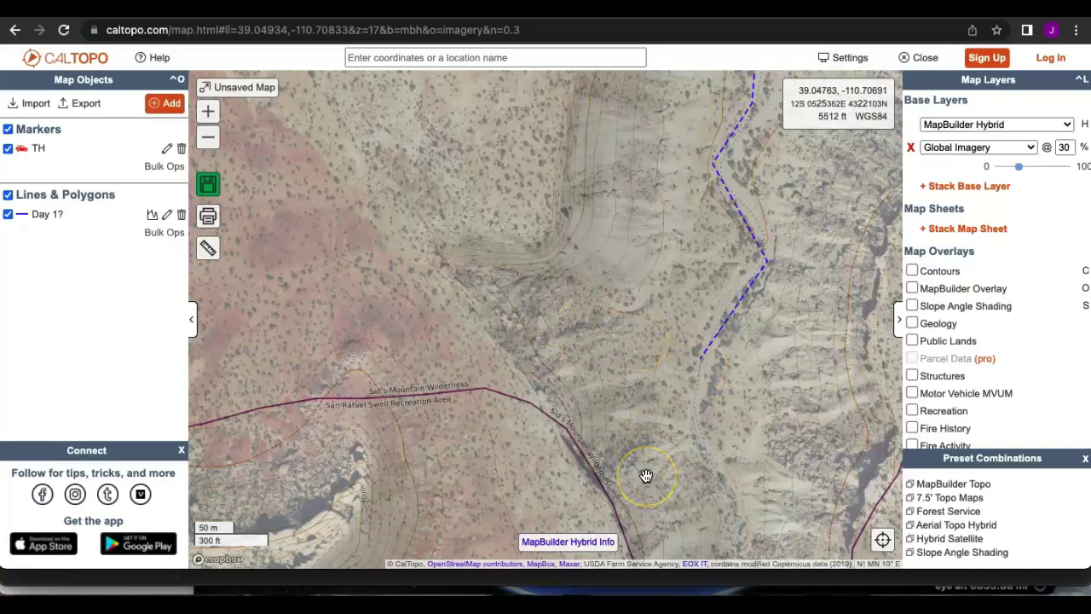
{"action": "left_click_drag", "start_coordinate": [621, 435], "coordinate": [568, 309]}
{"action": "scroll", "coordinate": [588, 446], "scroll_direction": "down", "scroll_amount": 1}
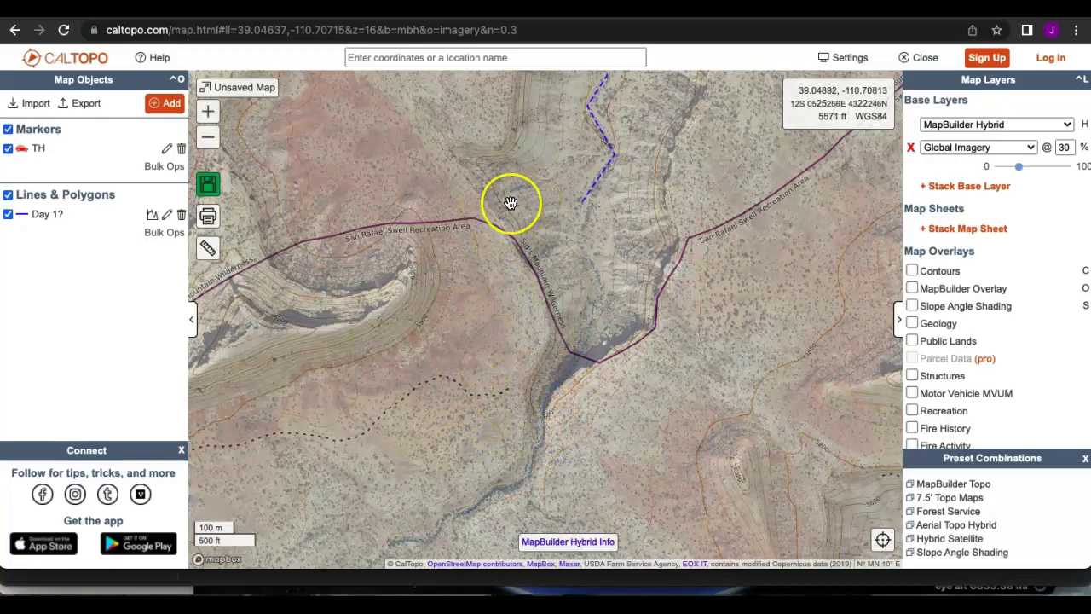
{"action": "scroll", "coordinate": [510, 202], "scroll_direction": "up", "scroll_amount": 1}
{"action": "scroll", "coordinate": [509, 202], "scroll_direction": "down", "scroll_amount": 1}
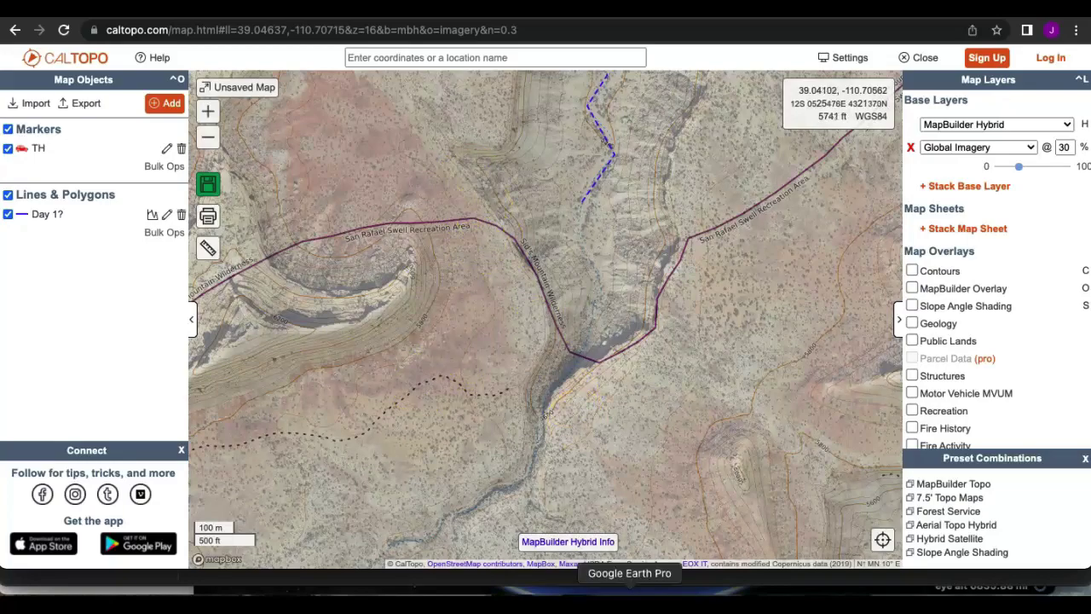
Open Position & Elevation at the end of the Day 1? line and copy its coordinates in degrees decimal minutes.
{"action": "left_click", "coordinate": [615, 594]}
{"action": "left_click_drag", "start_coordinate": [577, 208], "coordinate": [577, 263]}
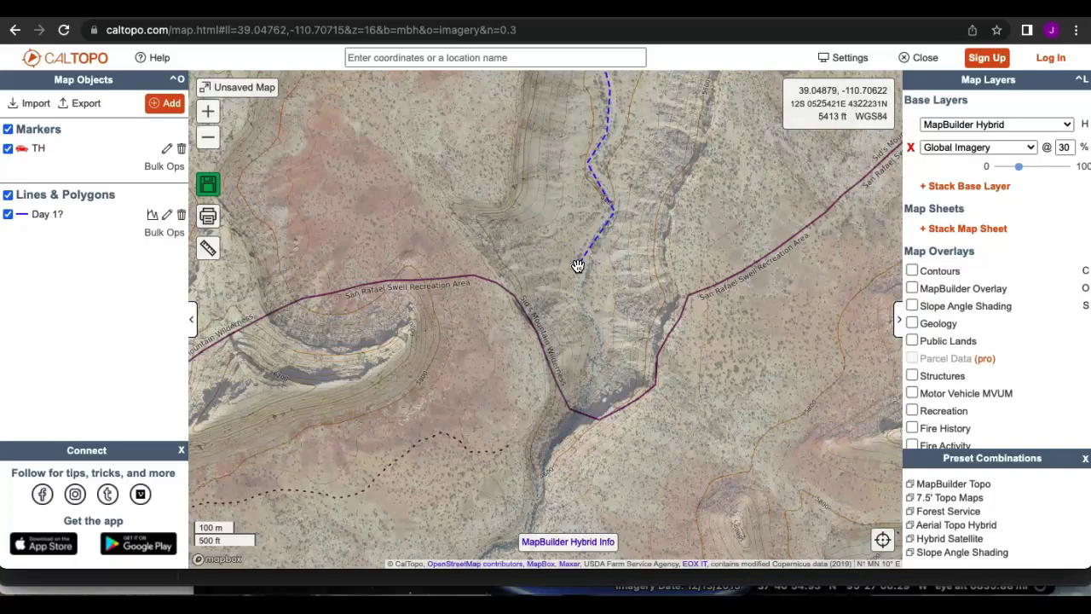
{"action": "right_click", "coordinate": [577, 265]}
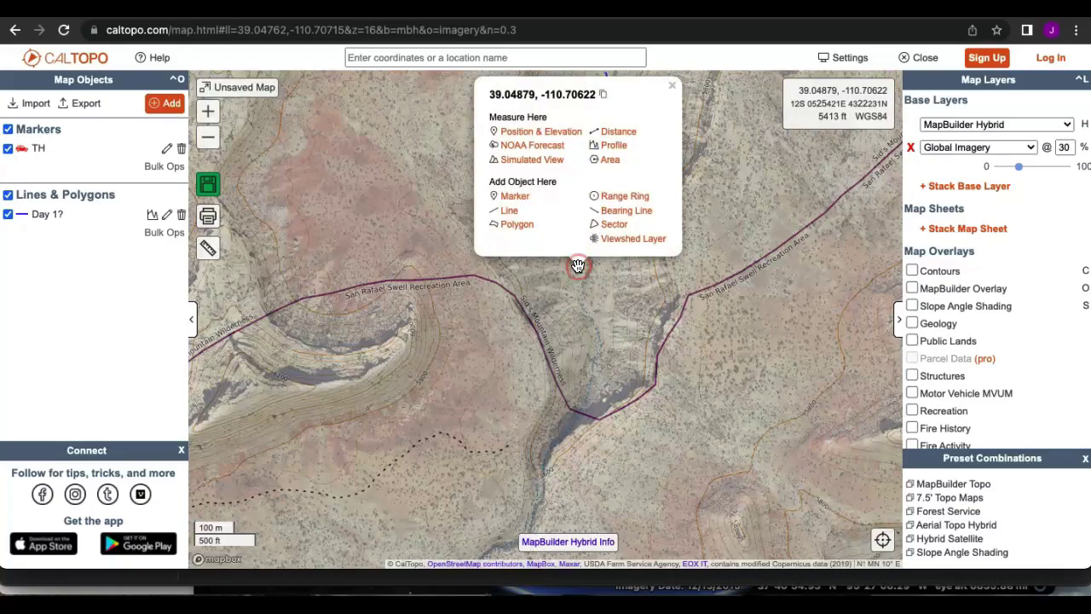
{"action": "left_click", "coordinate": [535, 135]}
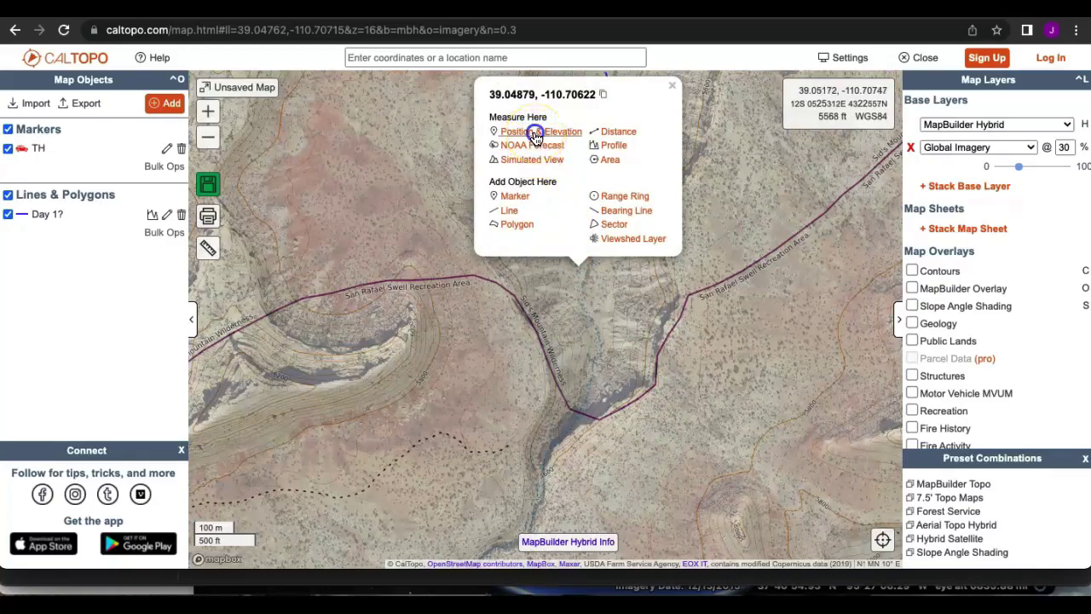
{"action": "left_click", "coordinate": [535, 135]}
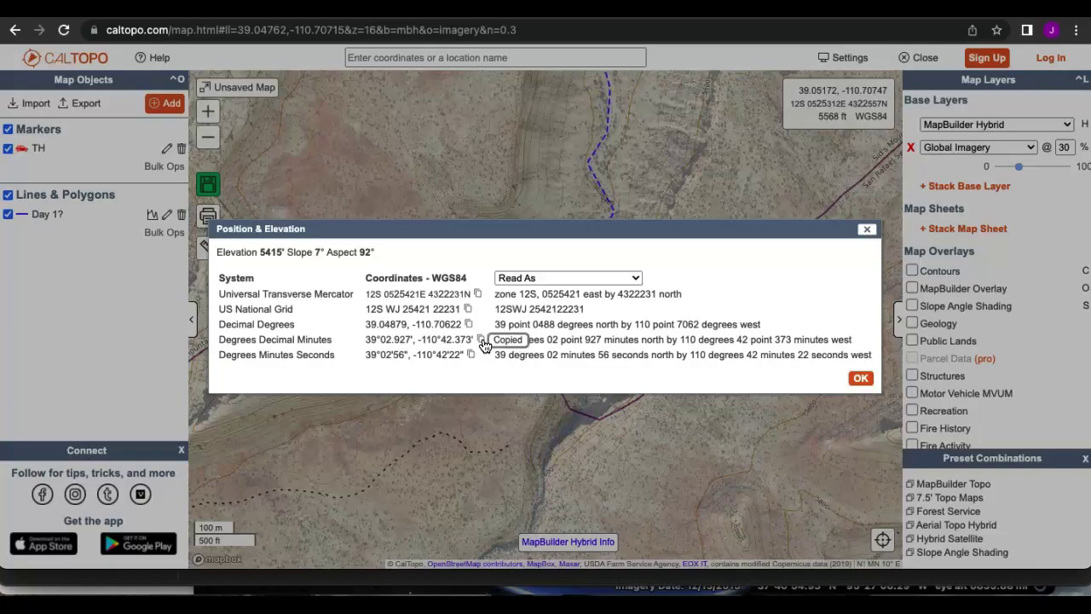
Switch to Google Earth Pro and search for the copied coordinates 39°02.927', -110°42.373'.
{"action": "left_click", "coordinate": [630, 602]}
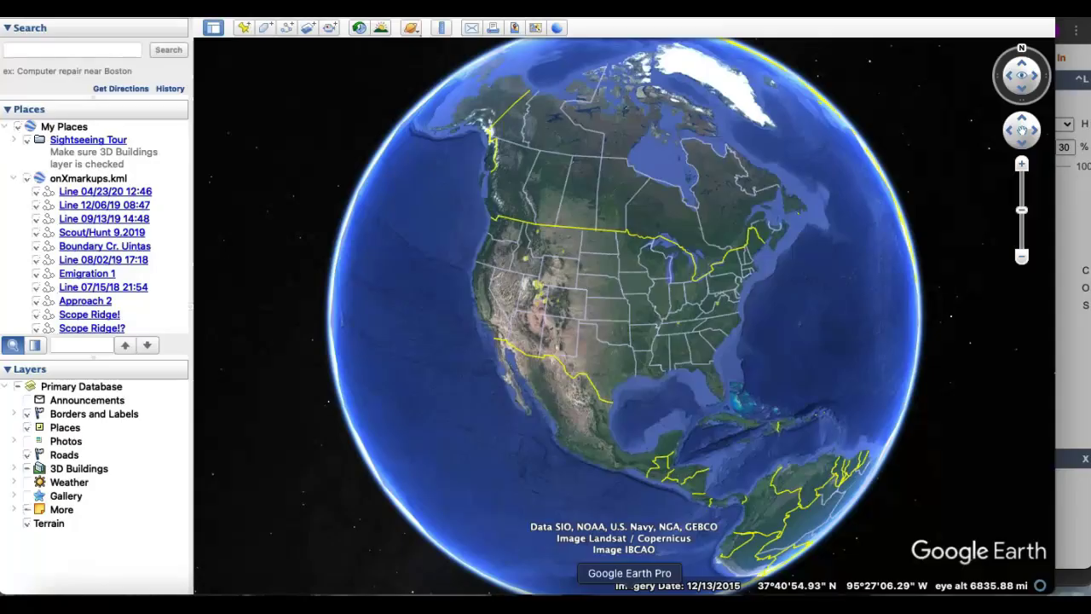
{"action": "right_click", "coordinate": [56, 48]}
{"action": "left_click", "coordinate": [78, 116]}
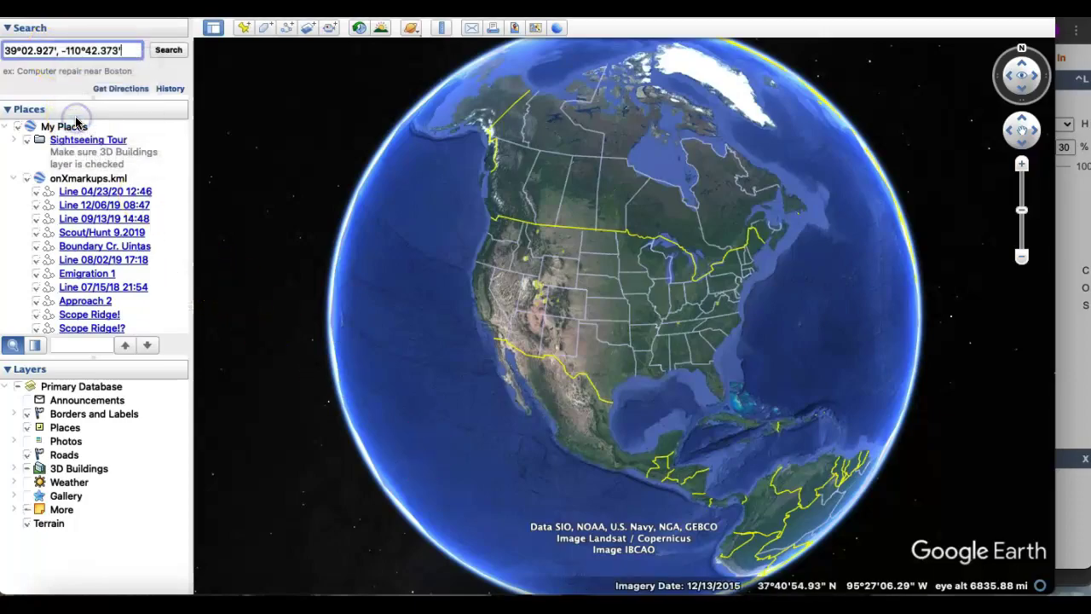
{"action": "left_click", "coordinate": [168, 50]}
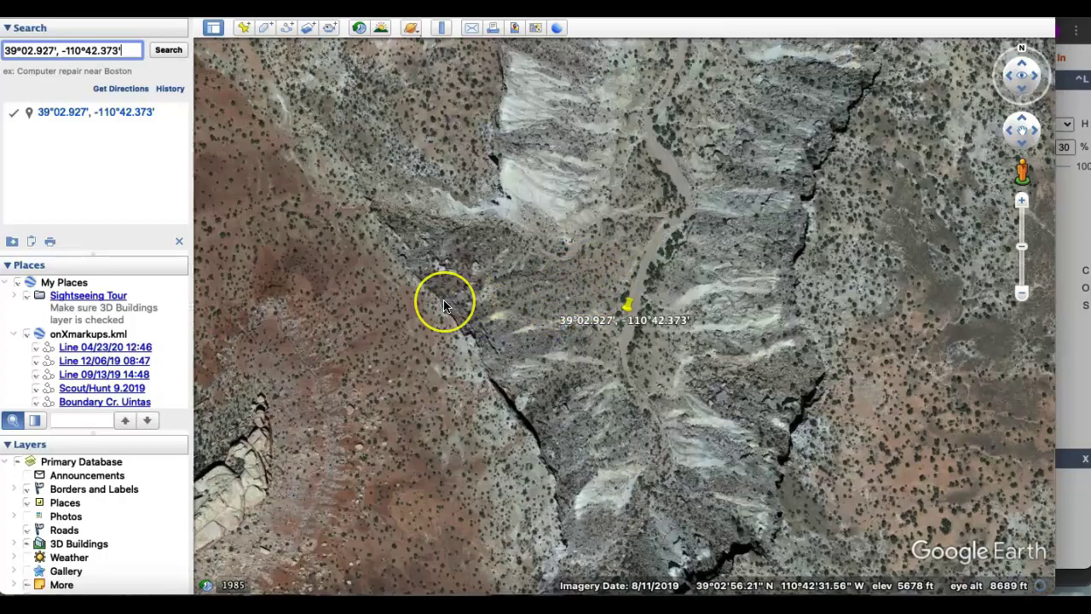
Examine the cliff band and slopes west of the coordinate pin in 3D for a way from the wash up to the rim.
{"action": "scroll", "coordinate": [444, 305], "scroll_direction": "up", "scroll_amount": 5}
{"action": "scroll", "coordinate": [444, 305], "scroll_direction": "up", "scroll_amount": 2}
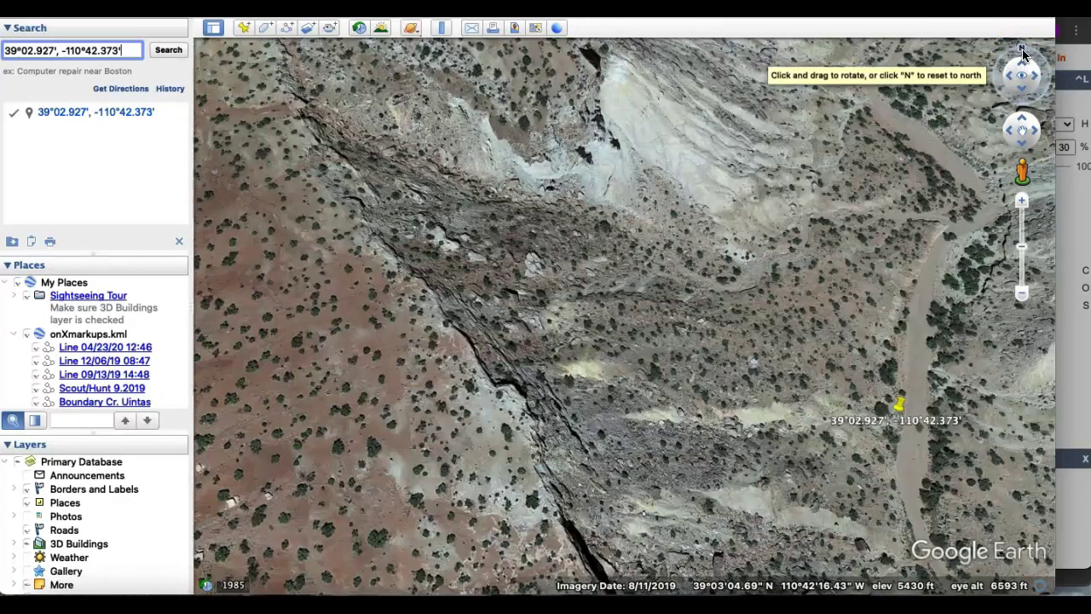
{"action": "left_click_drag", "start_coordinate": [1023, 52], "coordinate": [1048, 84]}
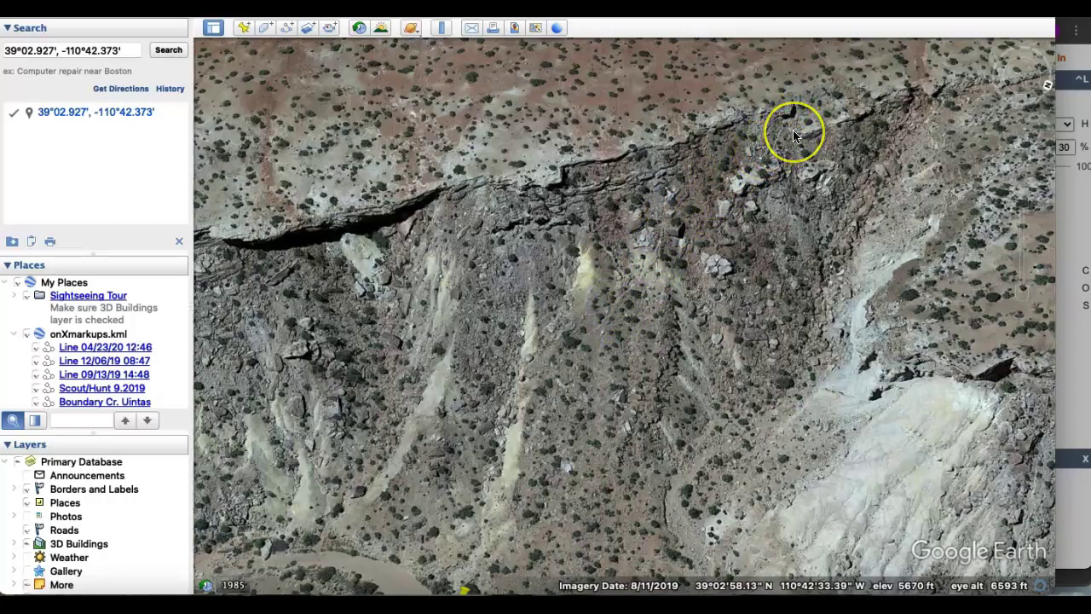
{"action": "scroll", "coordinate": [792, 136], "scroll_direction": "up", "scroll_amount": 3}
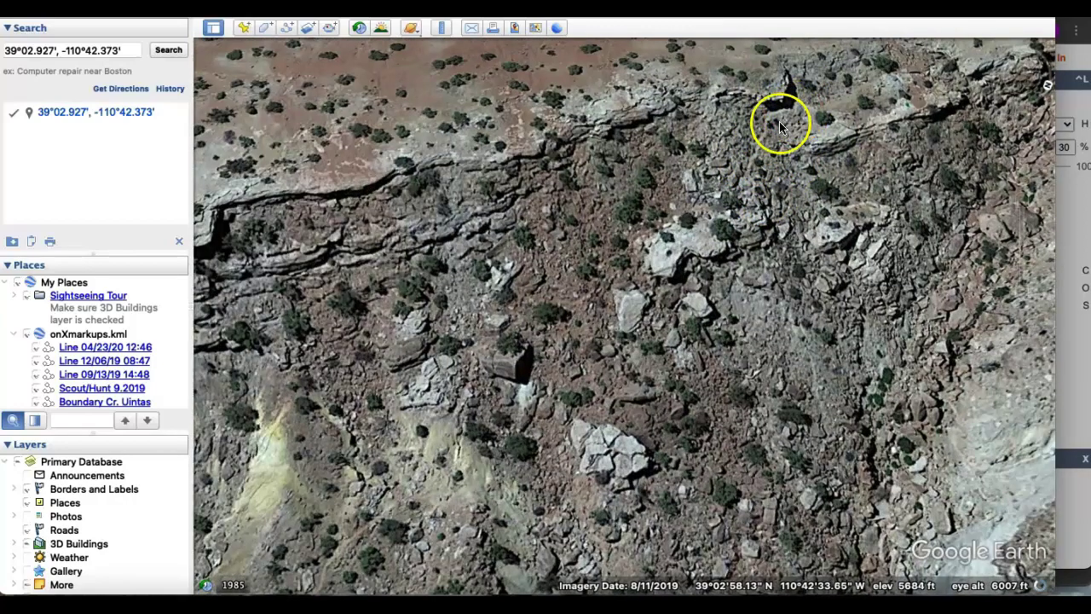
{"action": "left_click_drag", "start_coordinate": [447, 465], "coordinate": [433, 304]}
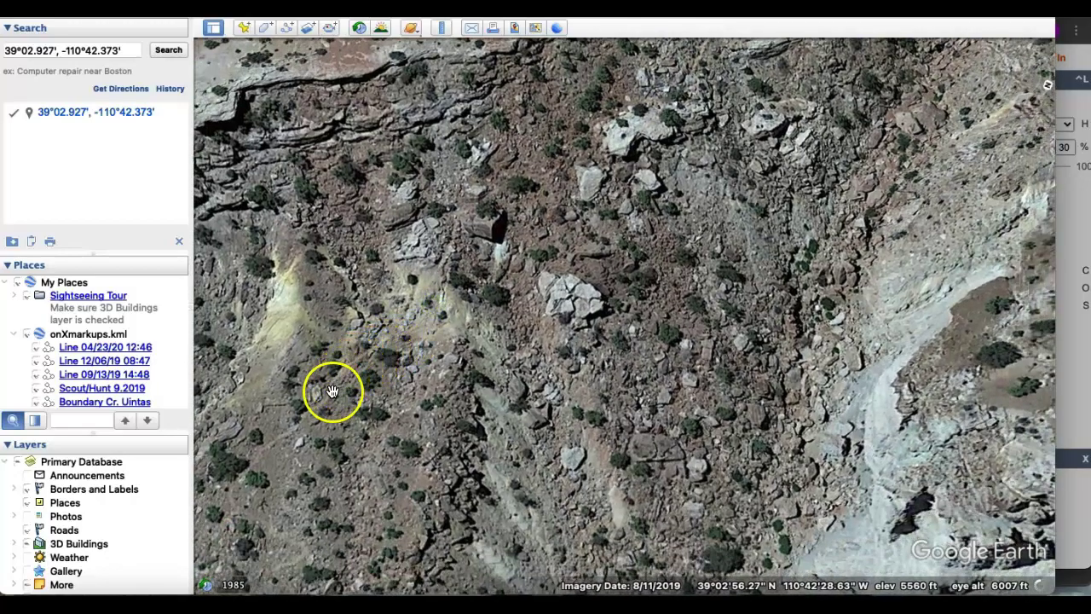
{"action": "scroll", "coordinate": [280, 440], "scroll_direction": "down", "scroll_amount": 3}
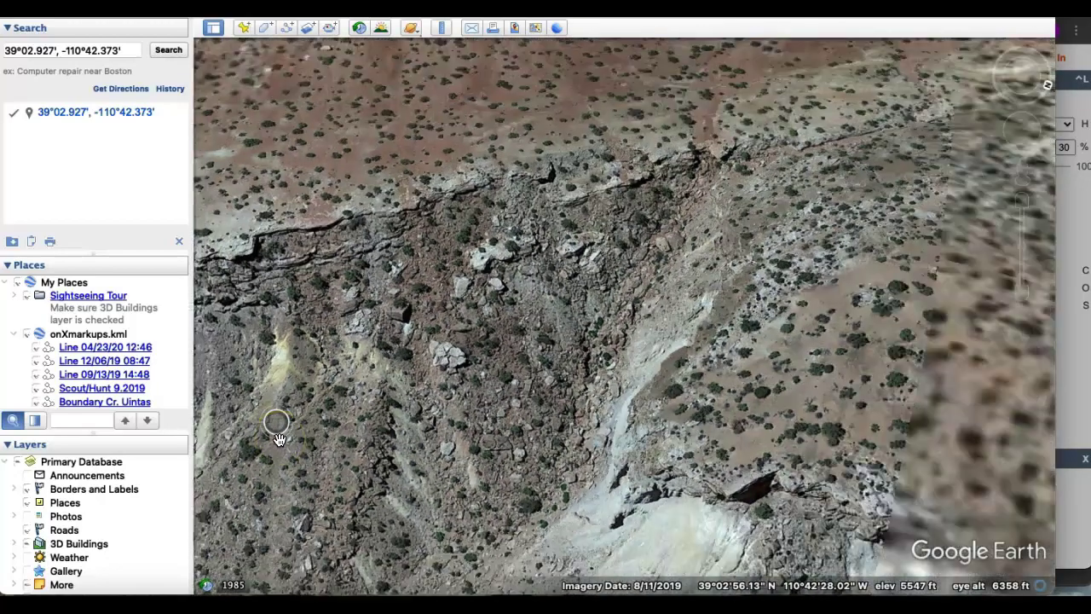
{"action": "left_click_drag", "start_coordinate": [298, 471], "coordinate": [509, 439]}
{"action": "left_click_drag", "start_coordinate": [519, 499], "coordinate": [516, 354]}
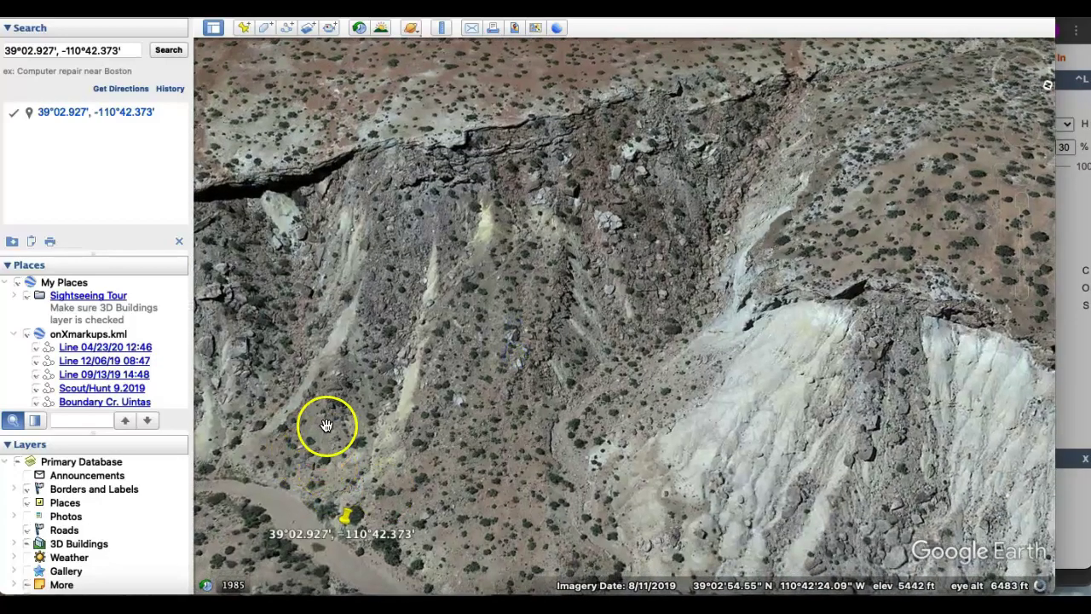
{"action": "left_click", "coordinate": [264, 409]}
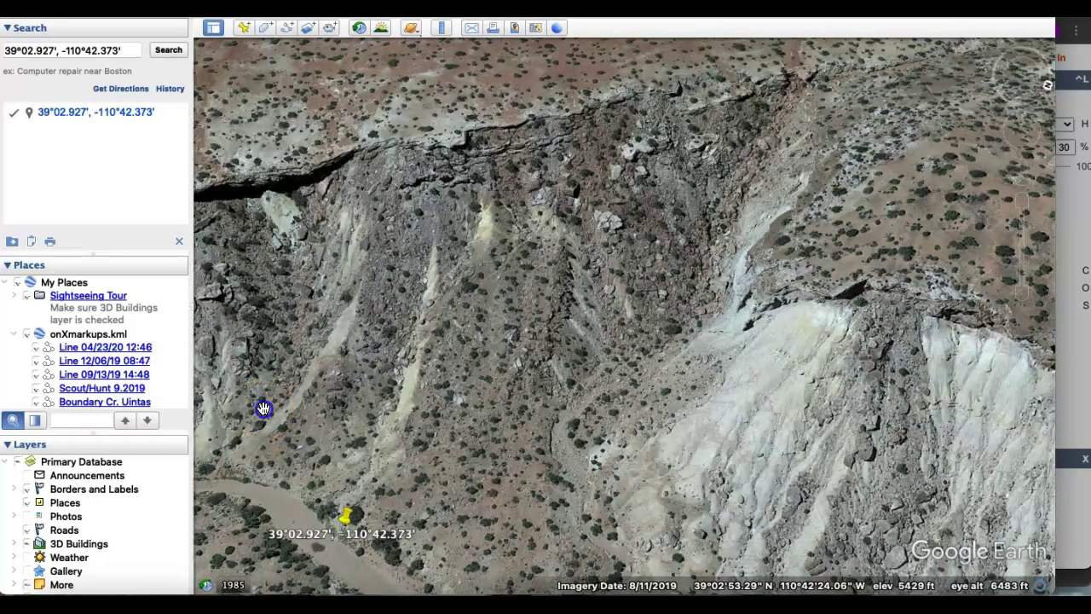
Examine the cliff rim and broken rocky slope at the canyon head, upstream of the coordinate pin, in 3D.
{"action": "left_click_drag", "start_coordinate": [264, 409], "coordinate": [504, 383]}
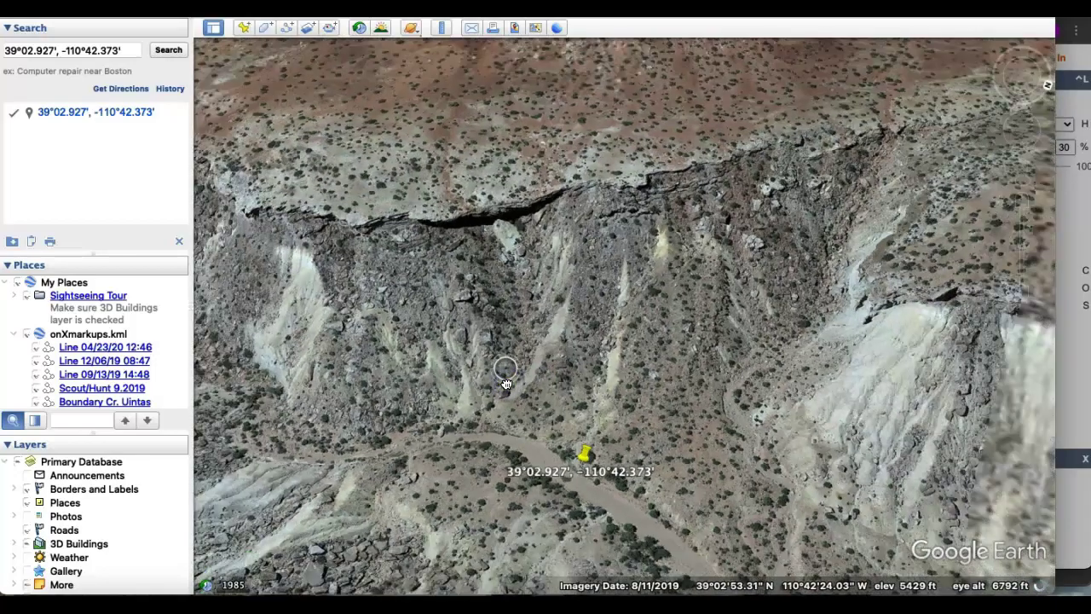
{"action": "left_click", "coordinate": [364, 408]}
{"action": "left_click_drag", "start_coordinate": [285, 368], "coordinate": [577, 538]}
{"action": "left_click", "coordinate": [458, 348]}
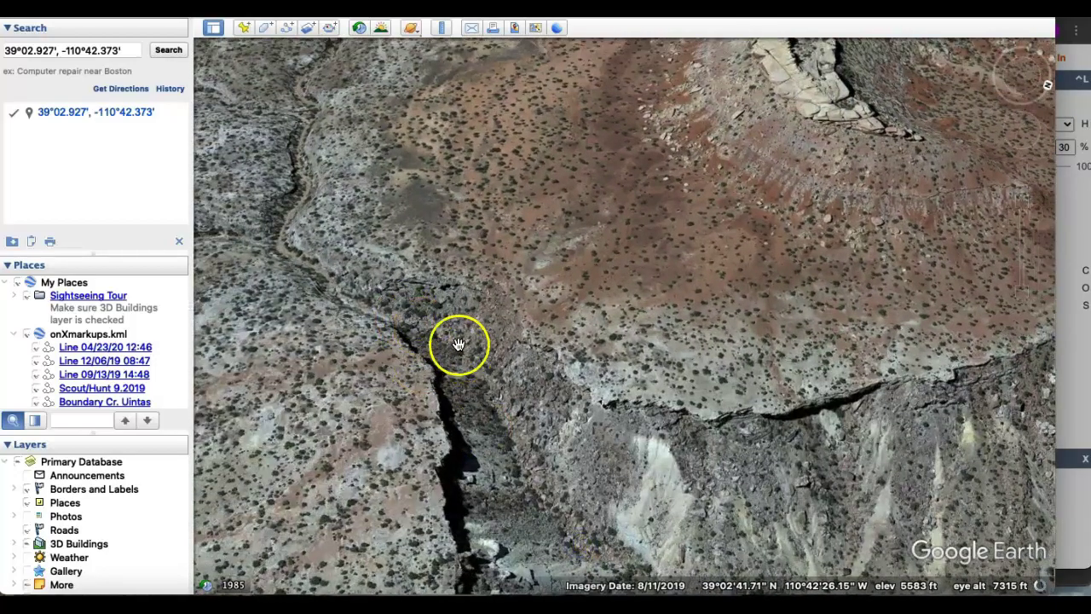
{"action": "left_click_drag", "start_coordinate": [451, 341], "coordinate": [454, 438]}
{"action": "double_click", "coordinate": [503, 428]}
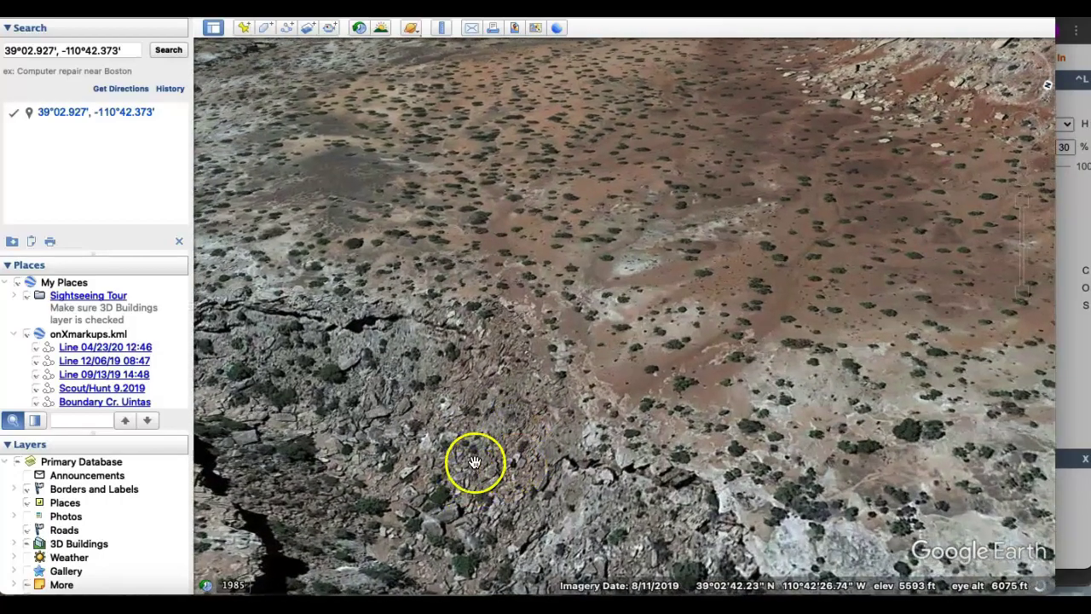
{"action": "left_click_drag", "start_coordinate": [321, 485], "coordinate": [652, 549]}
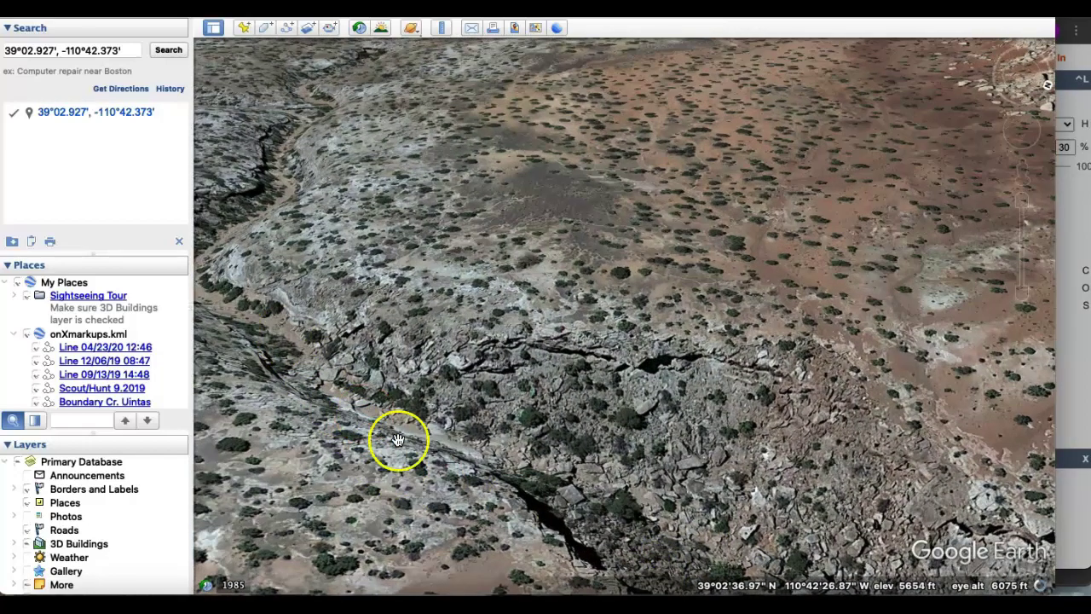
{"action": "left_click_drag", "start_coordinate": [558, 501], "coordinate": [317, 442]}
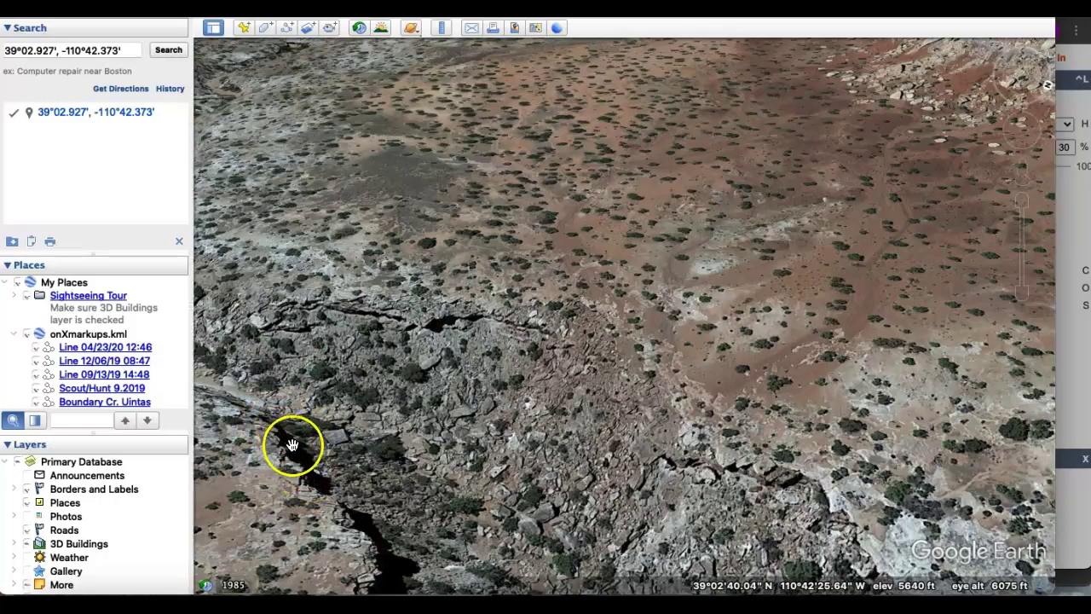
Rotate the 3D view around the upper canyon and examine the narrow wash and its side drainages, finishing with north up.
{"action": "mouse_move", "coordinate": [1047, 146]}
{"action": "left_click_drag", "start_coordinate": [1049, 91], "coordinate": [990, 142]}
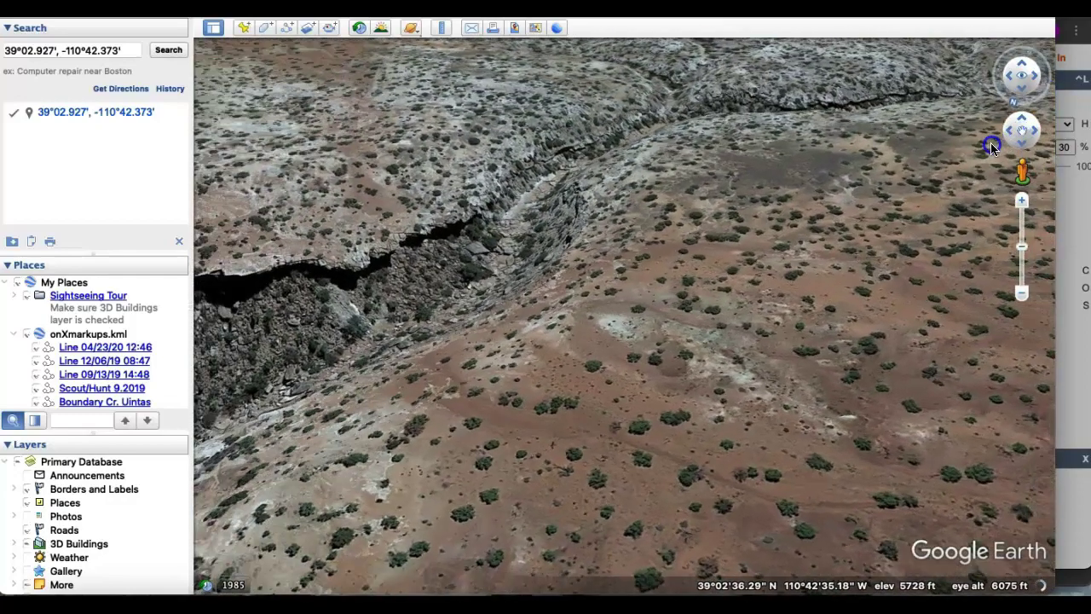
{"action": "left_click_drag", "start_coordinate": [513, 236], "coordinate": [558, 463]}
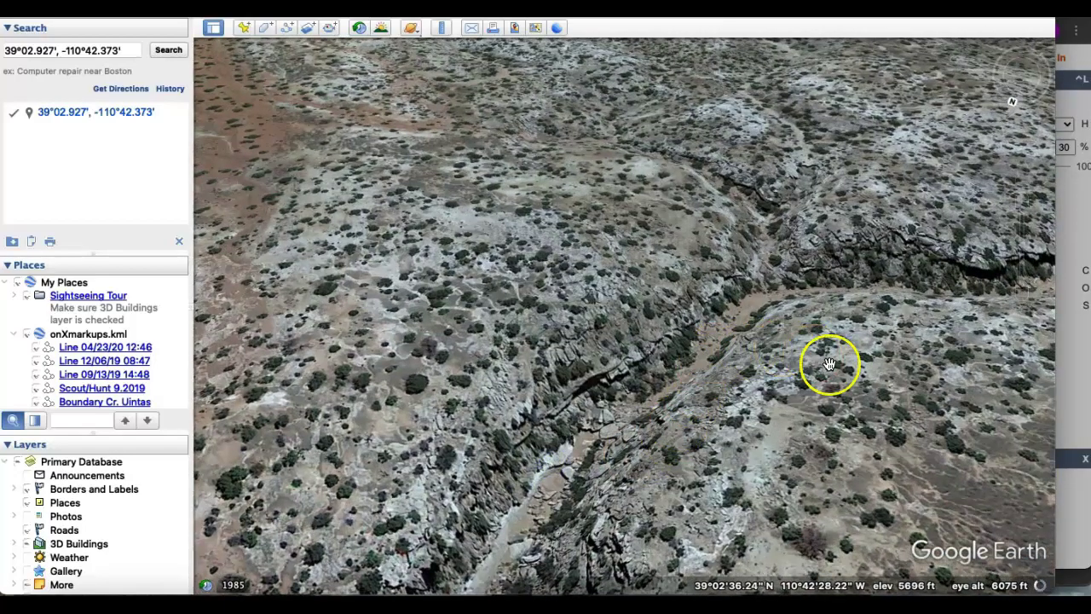
{"action": "left_click_drag", "start_coordinate": [906, 434], "coordinate": [681, 233]}
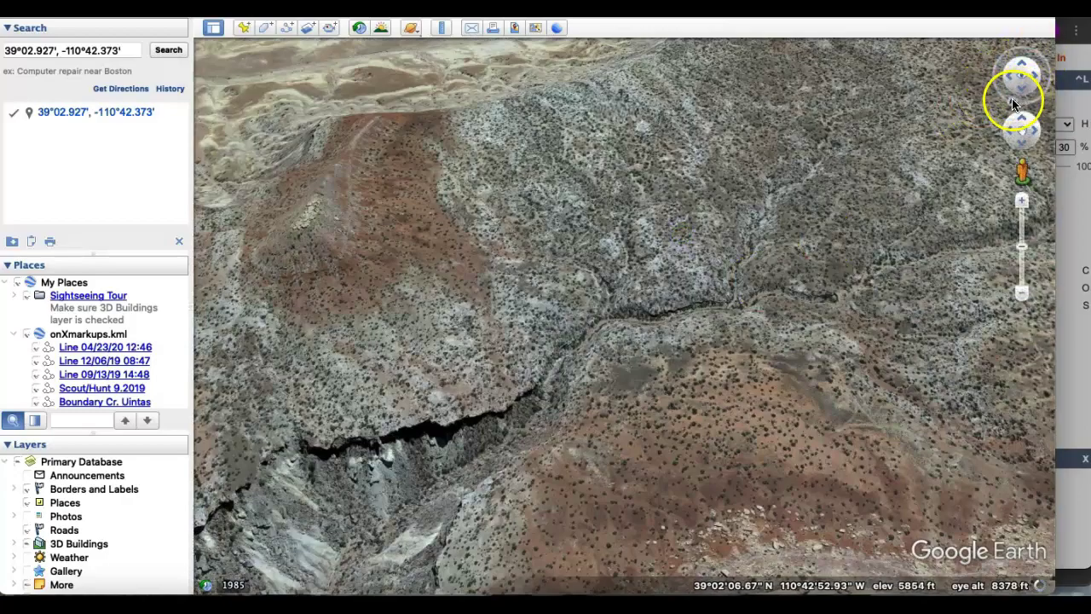
{"action": "left_click_drag", "start_coordinate": [1002, 100], "coordinate": [1024, 51]}
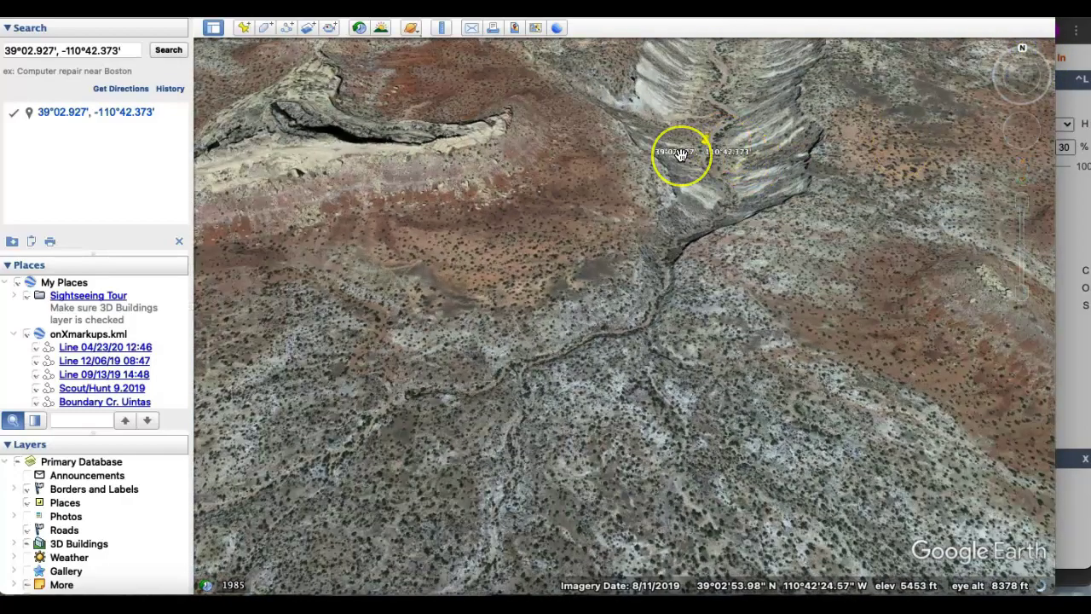
Examine the red bench above the canyon's west rim, between the coordinate pin and the narrow upper wash.
{"action": "double_click", "coordinate": [679, 153]}
{"action": "left_click_drag", "start_coordinate": [596, 175], "coordinate": [637, 325]}
{"action": "left_click_drag", "start_coordinate": [417, 107], "coordinate": [528, 209]}
{"action": "left_click_drag", "start_coordinate": [478, 123], "coordinate": [478, 123]}
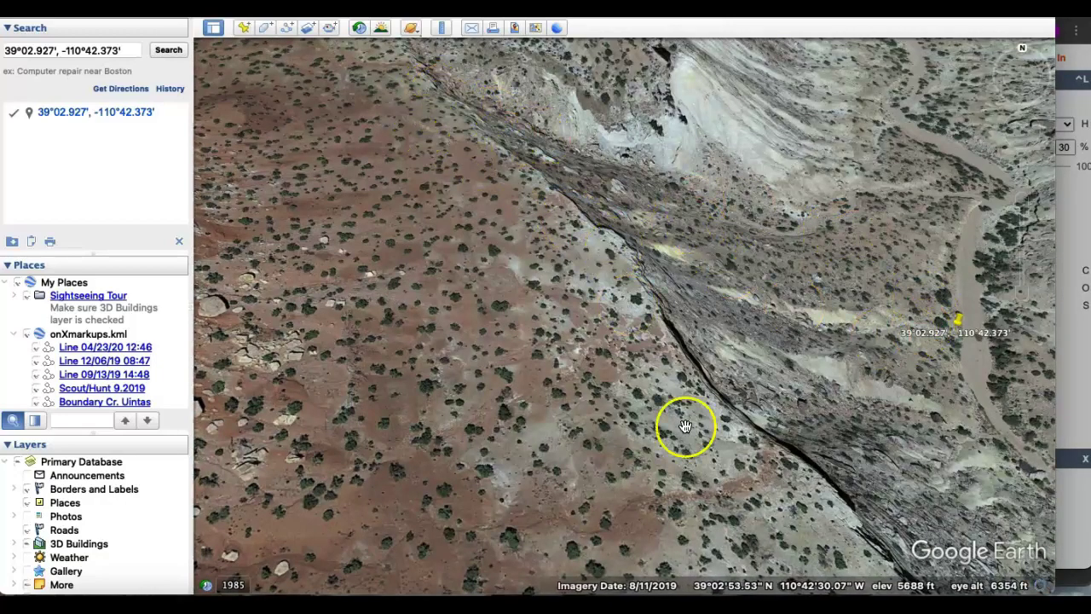
{"action": "left_click_drag", "start_coordinate": [685, 426], "coordinate": [602, 171]}
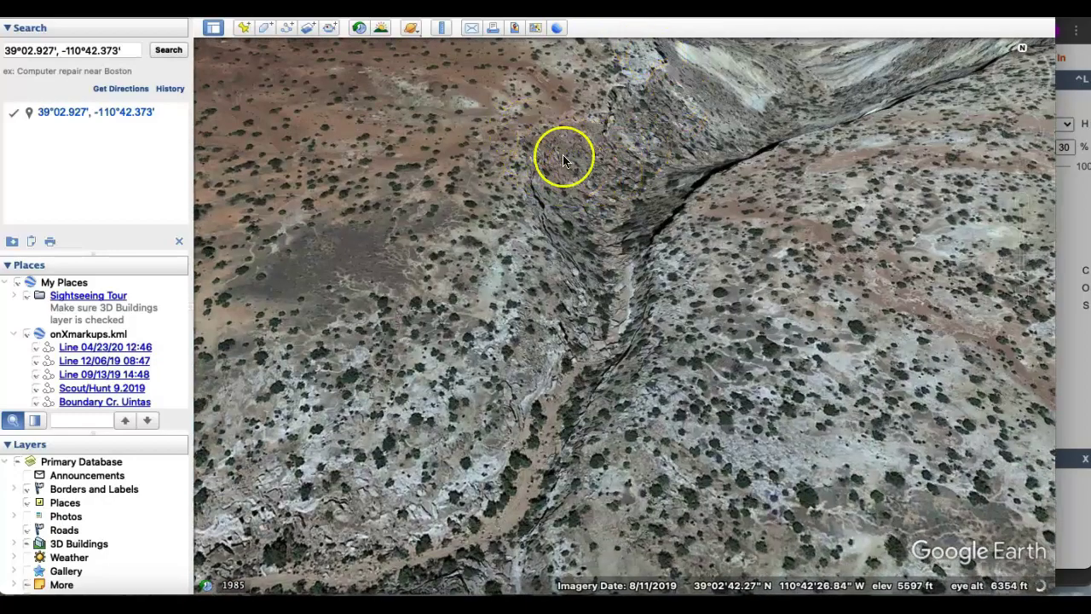
{"action": "left_click_drag", "start_coordinate": [366, 183], "coordinate": [567, 327]}
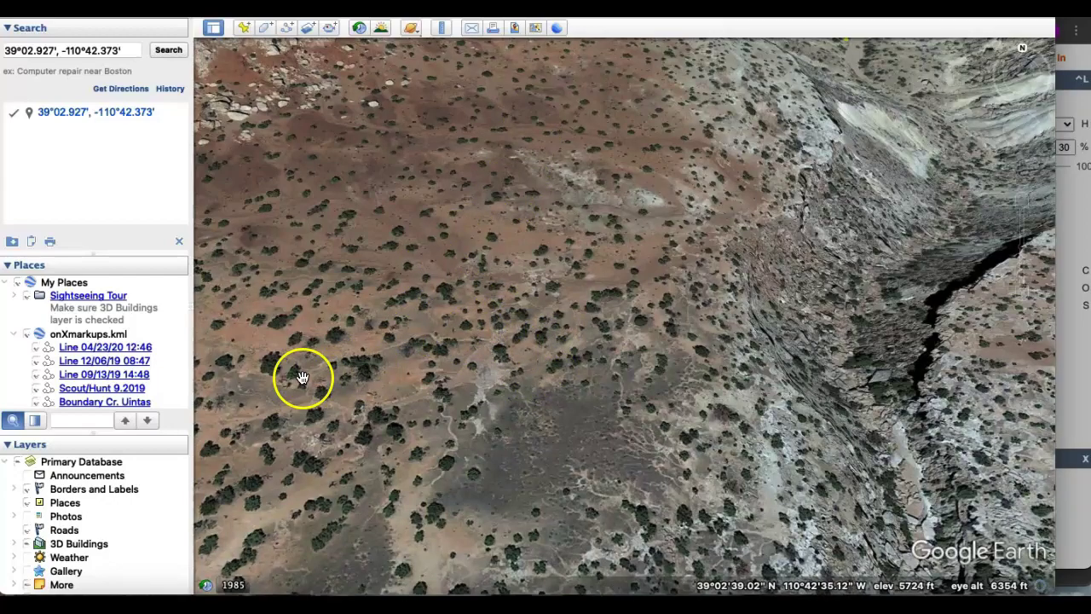
{"action": "left_click_drag", "start_coordinate": [351, 444], "coordinate": [606, 554]}
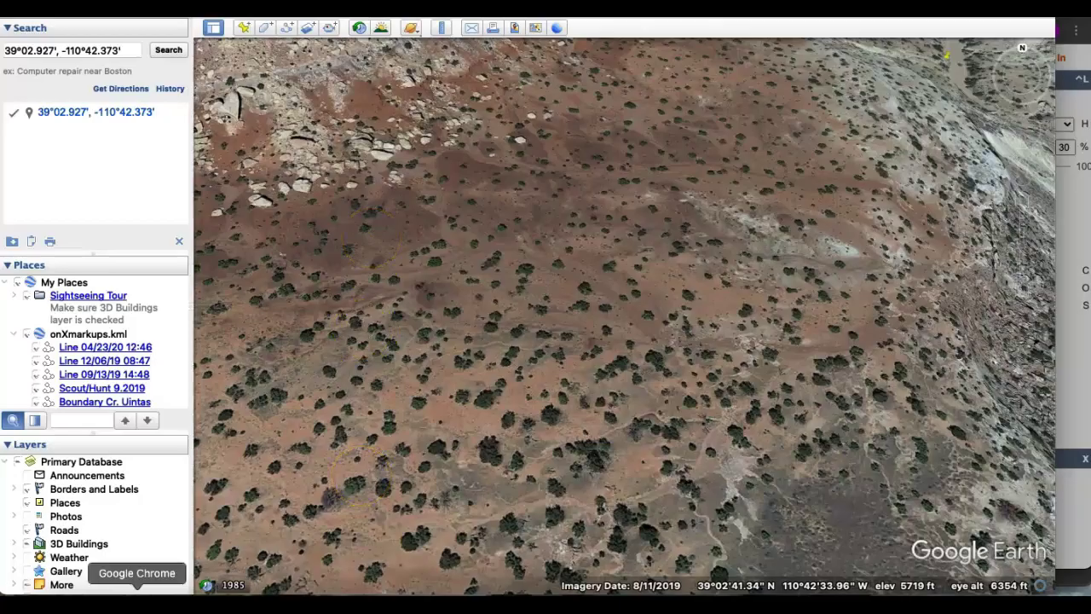
Switch to the onX Hunt map in Google Chrome and examine the Calf Mesa trail and its spurs toward Moores Canyon.
{"action": "left_click", "coordinate": [137, 601]}
{"action": "key", "text": "ctrl+Tab"}
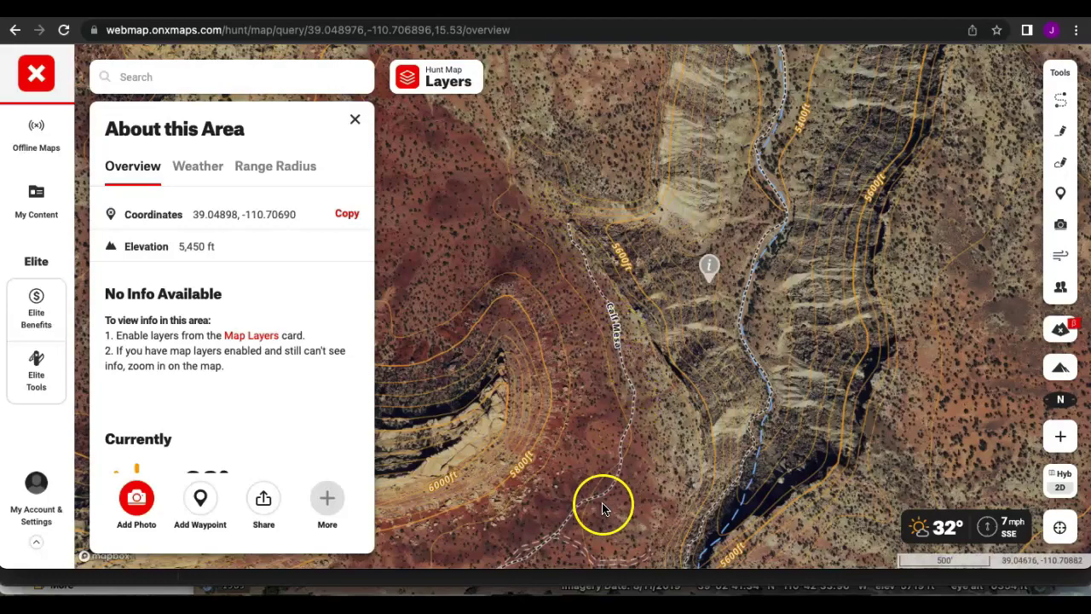
{"action": "left_click_drag", "start_coordinate": [590, 421], "coordinate": [582, 387]}
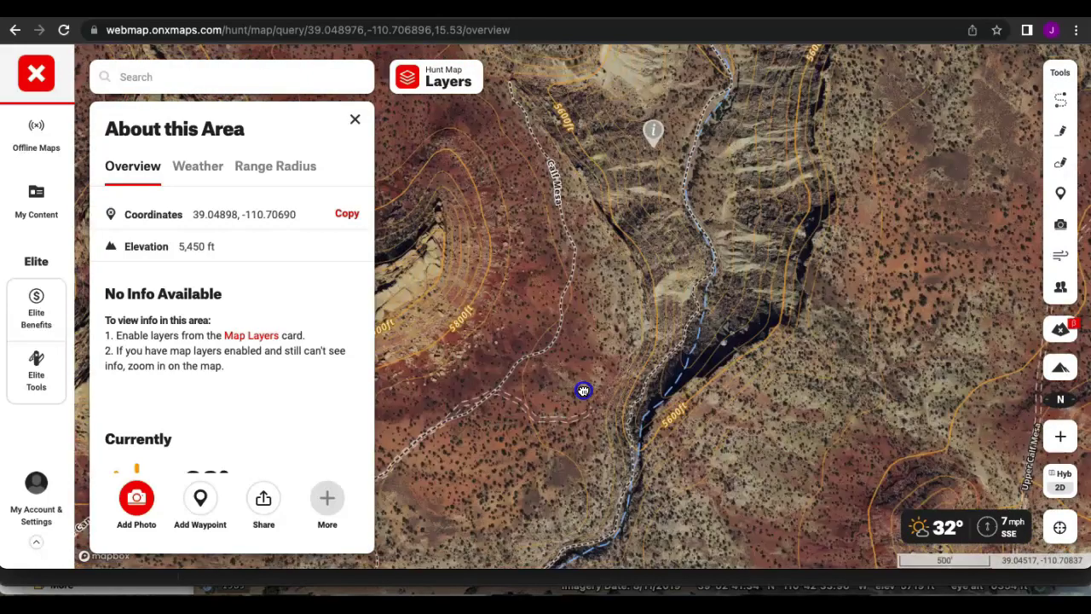
{"action": "left_click_drag", "start_coordinate": [554, 459], "coordinate": [546, 385]}
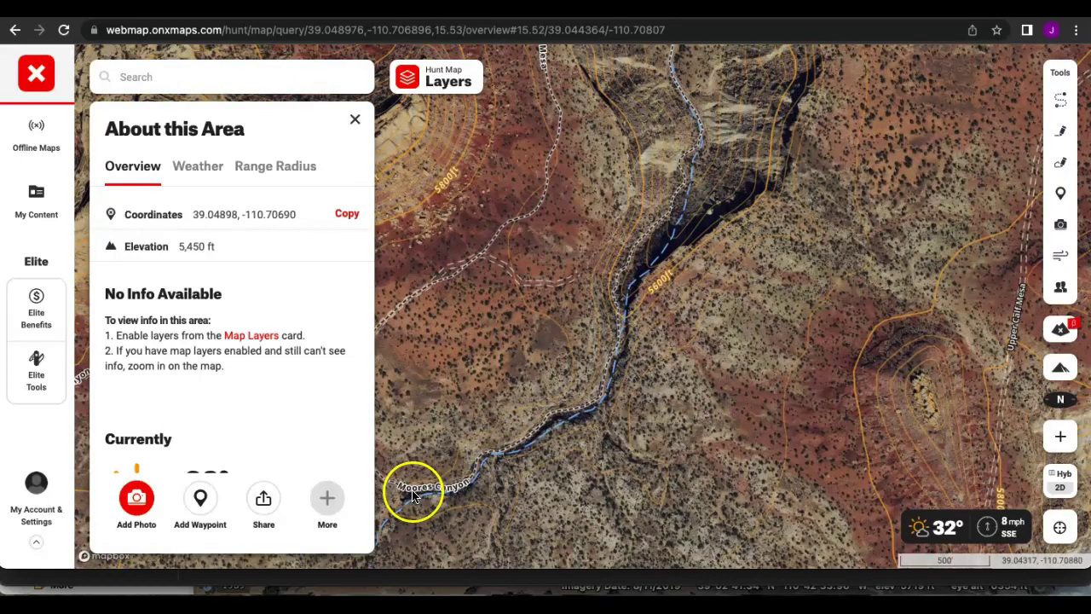
{"action": "left_click_drag", "start_coordinate": [409, 486], "coordinate": [628, 503]}
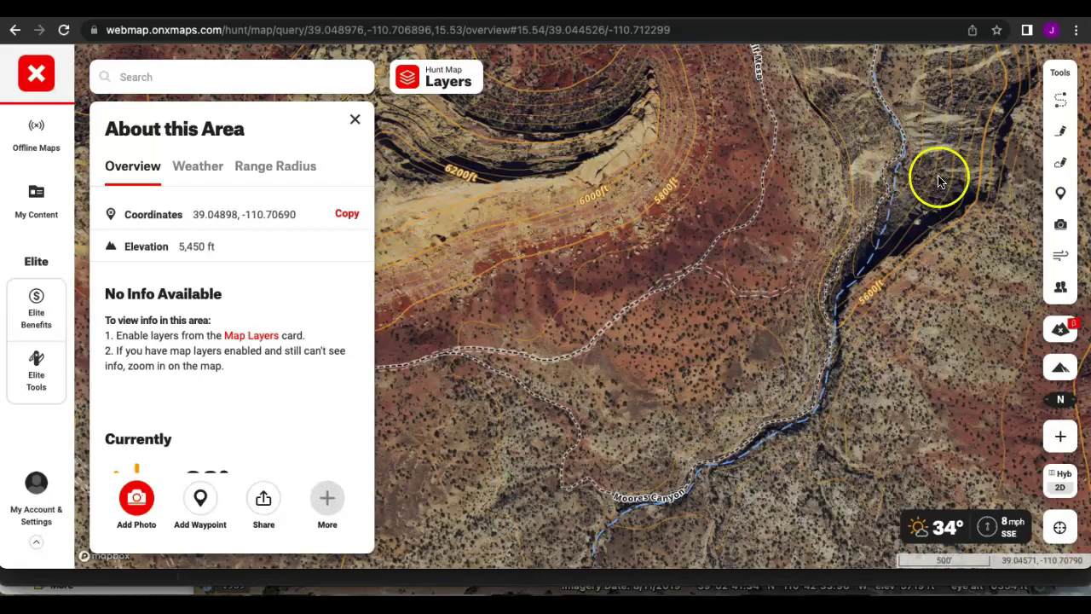
{"action": "scroll", "coordinate": [887, 197], "scroll_direction": "down", "scroll_amount": 1}
{"action": "left_click_drag", "start_coordinate": [886, 197], "coordinate": [679, 386]}
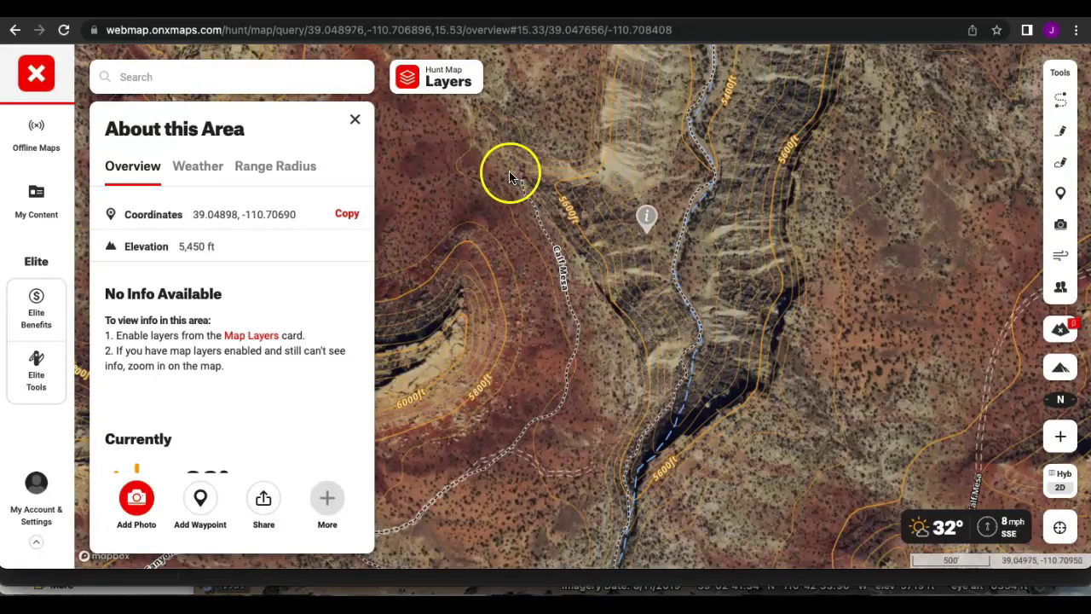
{"action": "left_click_drag", "start_coordinate": [669, 286], "coordinate": [662, 176]}
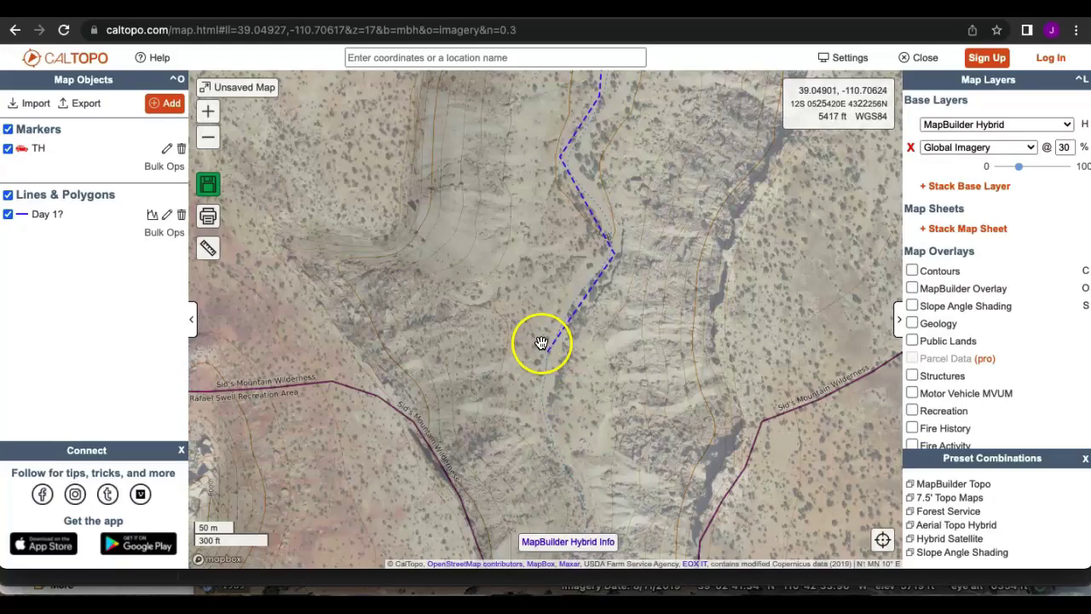
In CalTopo, add a red dot marker labeled "Camp 1?" at 39.04912, -110.70691, just west of the end of the Day 1? line.
{"action": "left_click", "coordinate": [493, 333]}
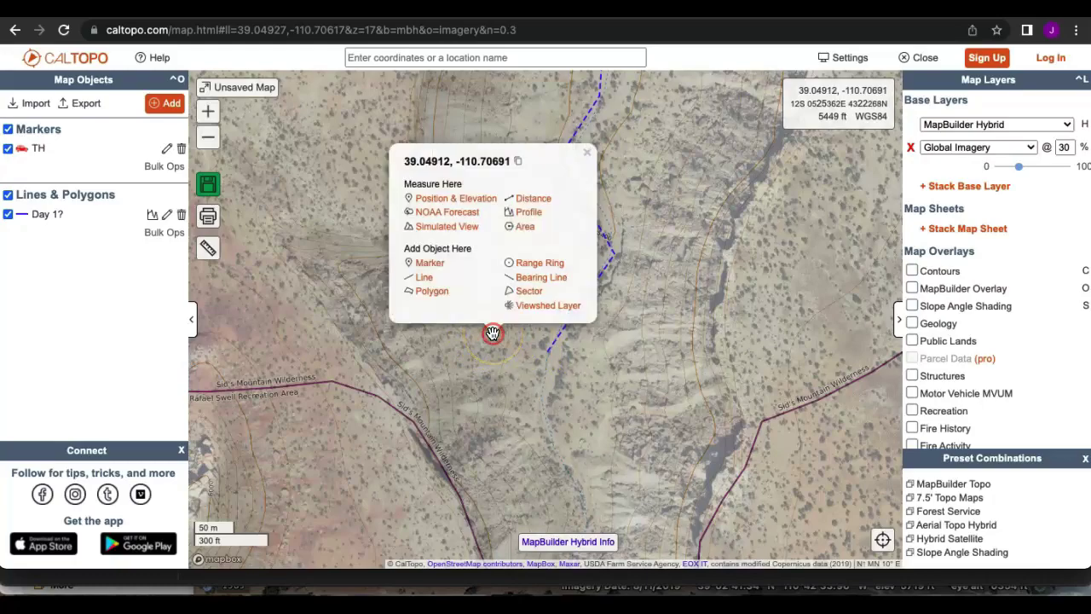
{"action": "left_click", "coordinate": [444, 270]}
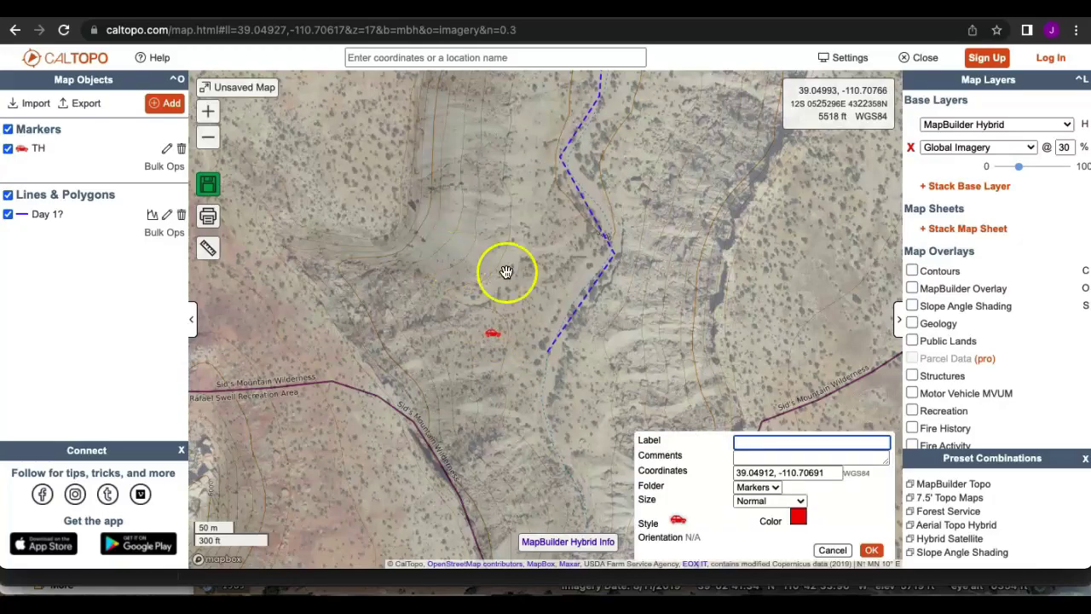
{"action": "left_click", "coordinate": [679, 521]}
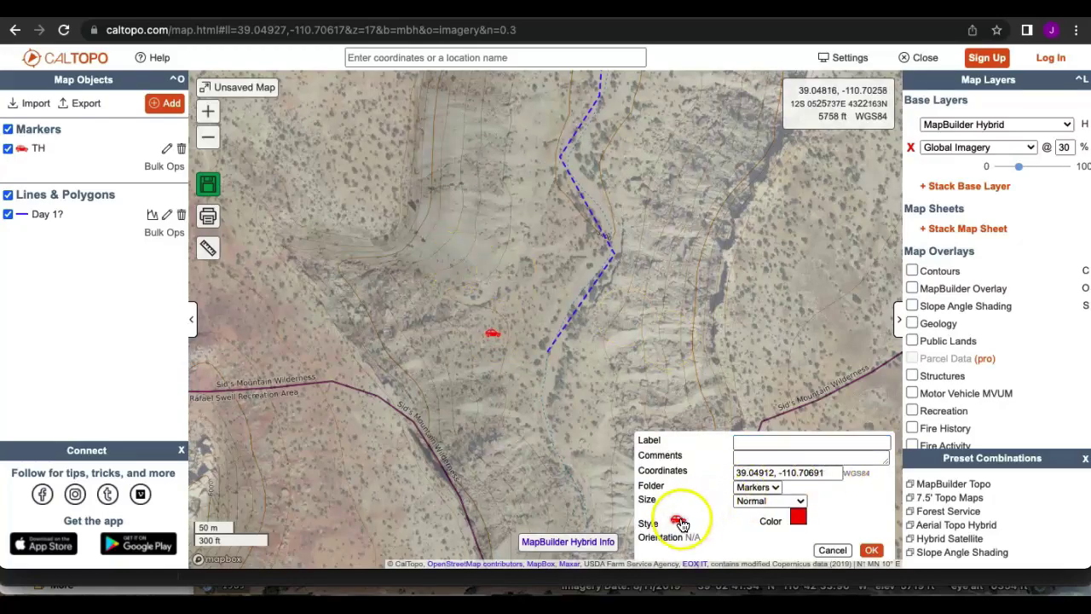
{"action": "left_click", "coordinate": [679, 522]}
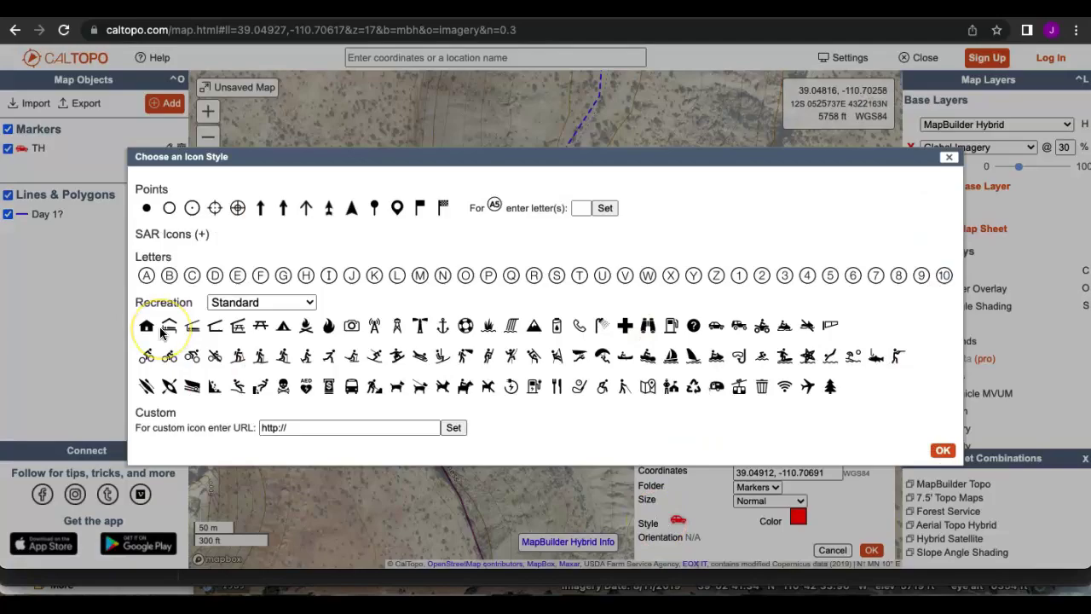
{"action": "left_click", "coordinate": [147, 209]}
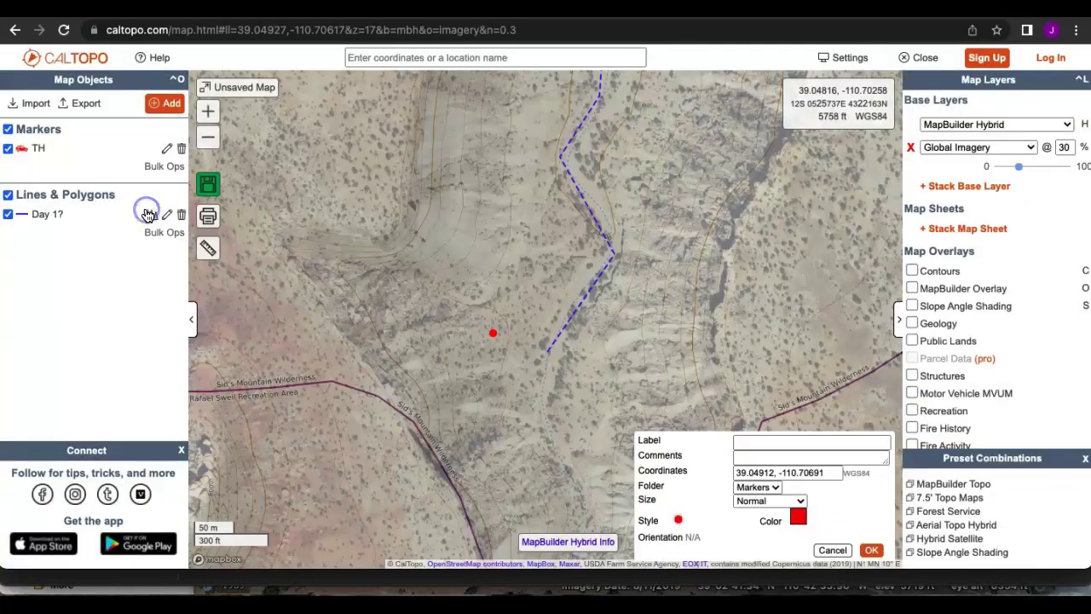
{"action": "left_click", "coordinate": [738, 441]}
{"action": "type", "text": "Camp 1?"}
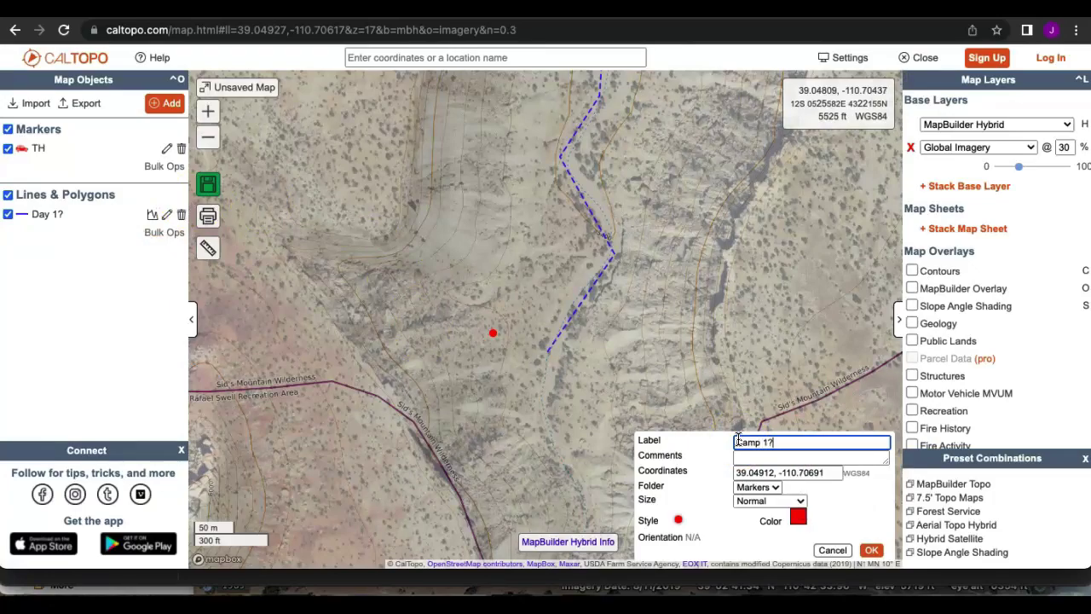
{"action": "left_click", "coordinate": [870, 550]}
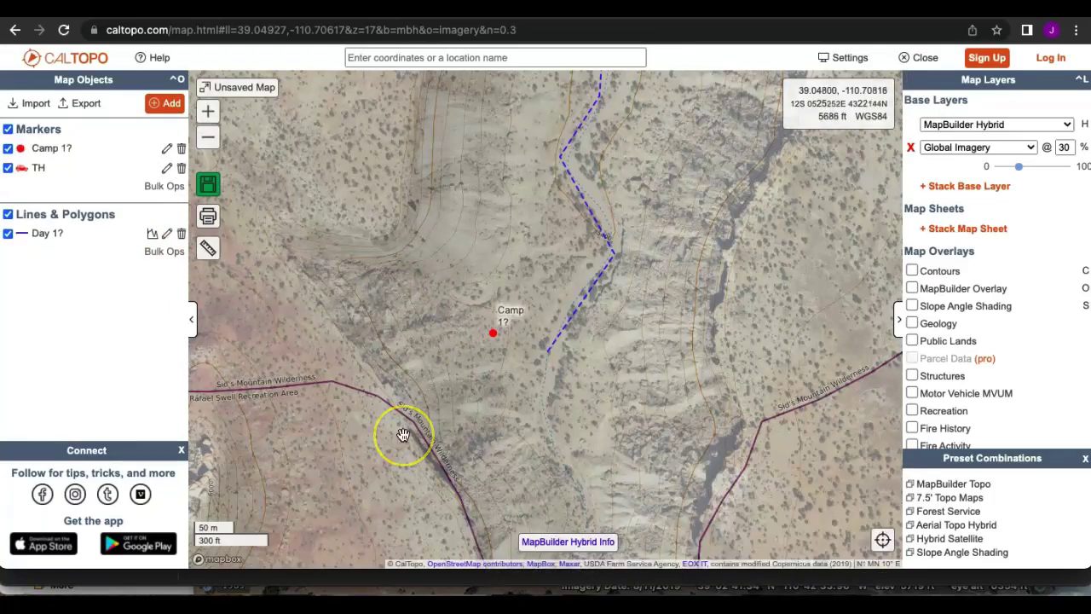
Add a red dot marker labeled "Escape?" at 39.04969, -110.70965, on the rim northwest of Camp 1?
{"action": "left_click", "coordinate": [299, 280]}
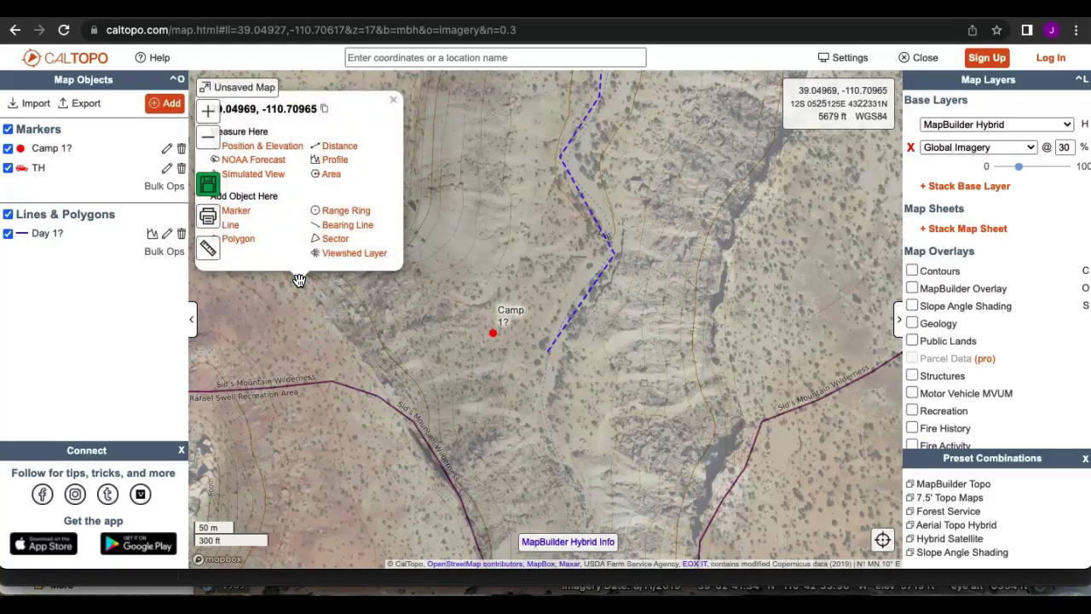
{"action": "left_click", "coordinate": [236, 210]}
{"action": "type", "text": "Escape?"}
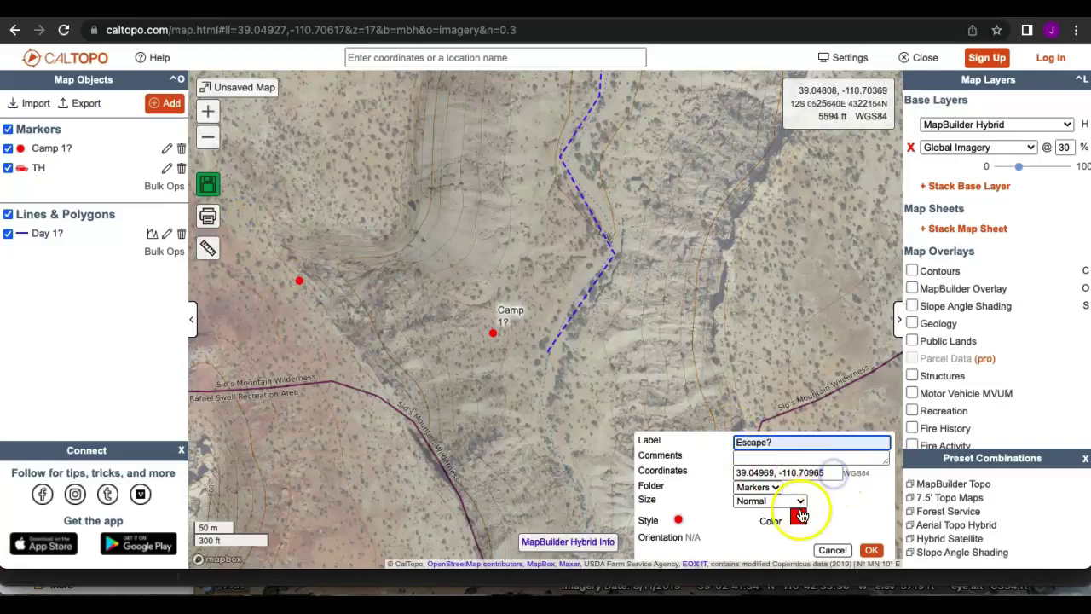
{"action": "left_click", "coordinate": [678, 520]}
{"action": "left_click", "coordinate": [650, 521]}
{"action": "left_click", "coordinate": [677, 519]}
{"action": "left_click", "coordinate": [147, 207]}
{"action": "left_click", "coordinate": [871, 551]}
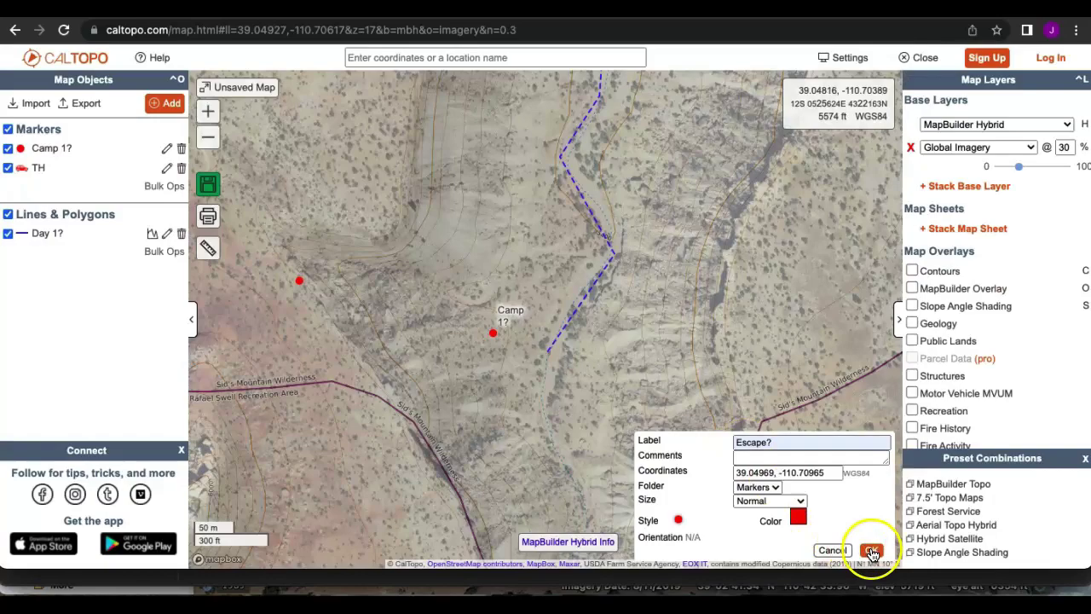
Add another red dot marker labeled "Escape?" at 39.04489, -110.70788, at the end of the dotted trail west of the canyon.
{"action": "mouse_move", "coordinate": [694, 418]}
{"action": "left_mouse_down"}
{"action": "mouse_move", "coordinate": [682, 146]}
{"action": "mouse_move", "coordinate": [691, 132]}
{"action": "left_mouse_up"}
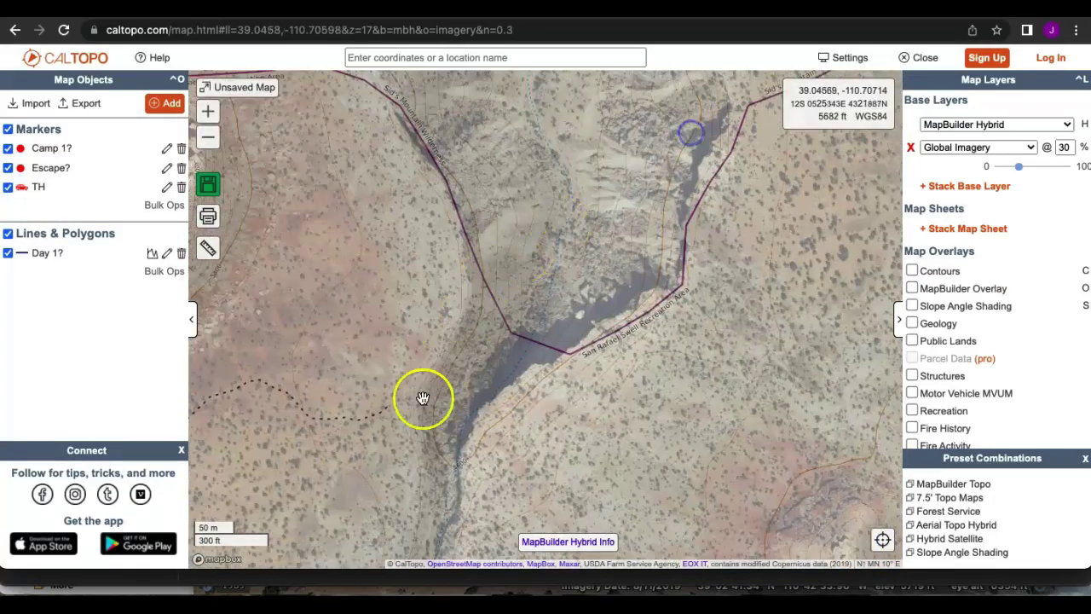
{"action": "right_click", "coordinate": [410, 400]}
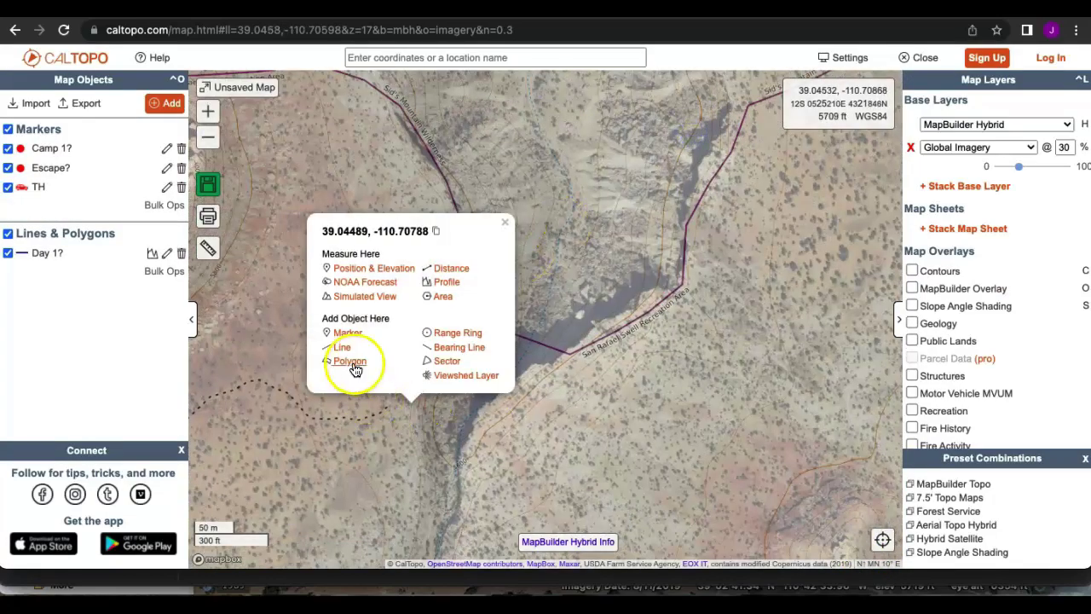
{"action": "left_click", "coordinate": [345, 333]}
{"action": "left_click", "coordinate": [755, 442]}
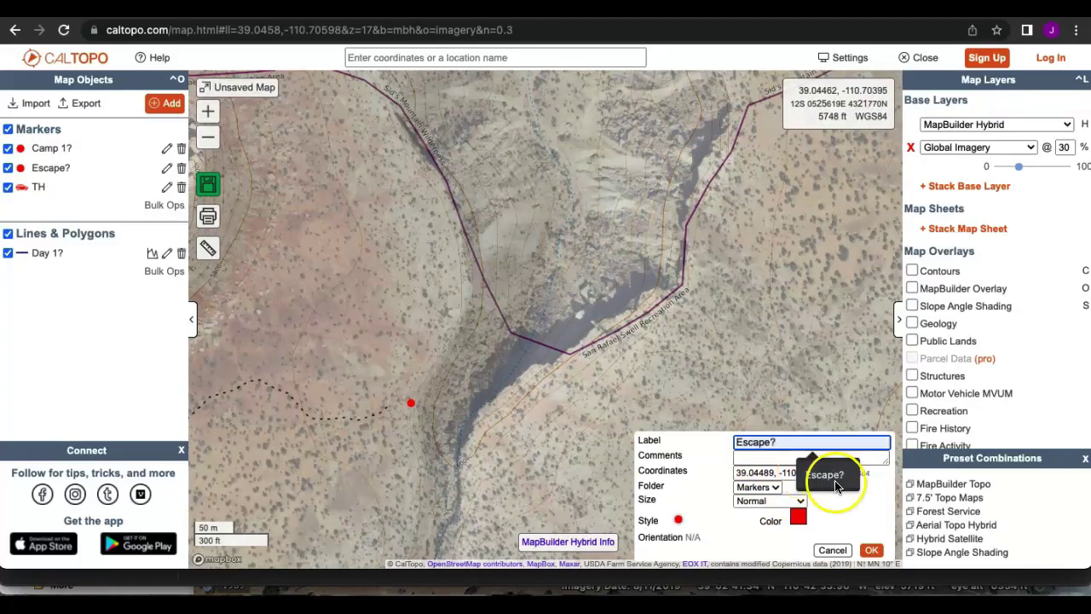
{"action": "left_click", "coordinate": [871, 550]}
Examine the wash between the end of the Day 1? line and the southern Escape? marker.
{"action": "mouse_move", "coordinate": [508, 143]}
{"action": "left_mouse_down"}
{"action": "mouse_move", "coordinate": [551, 264]}
{"action": "mouse_move", "coordinate": [633, 243]}
{"action": "left_mouse_up"}
{"action": "left_click_drag", "start_coordinate": [654, 155], "coordinate": [660, 207]}
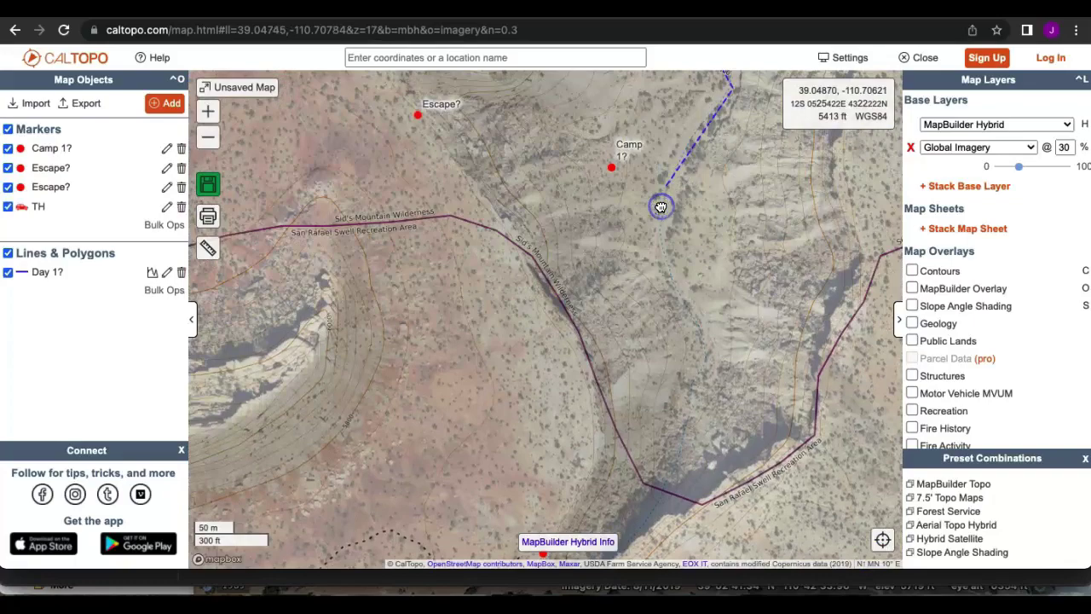
{"action": "scroll", "coordinate": [660, 207], "scroll_direction": "down", "scroll_amount": 1}
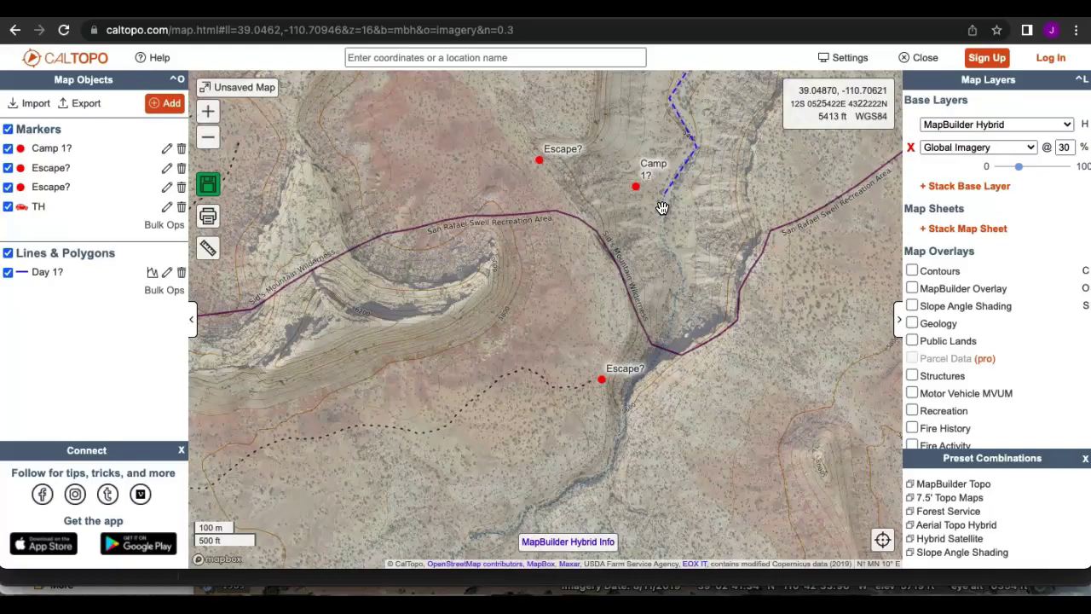
{"action": "scroll", "coordinate": [669, 320], "scroll_direction": "up", "scroll_amount": 2}
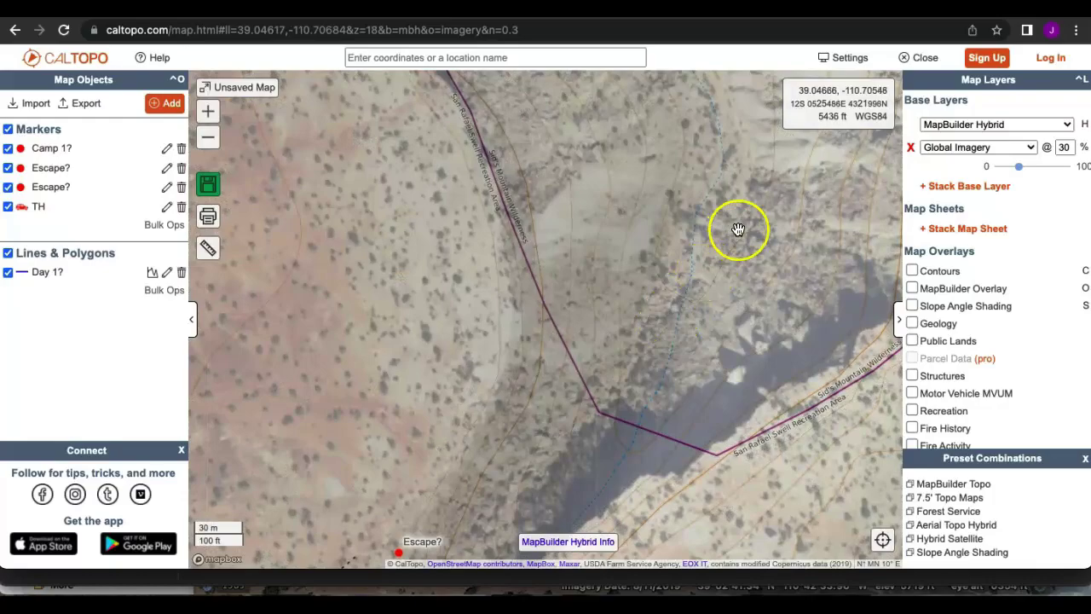
Examine the canyon from the end of the Day 1? line south past the southern Escape? marker.
{"action": "left_click_drag", "start_coordinate": [720, 139], "coordinate": [745, 449]}
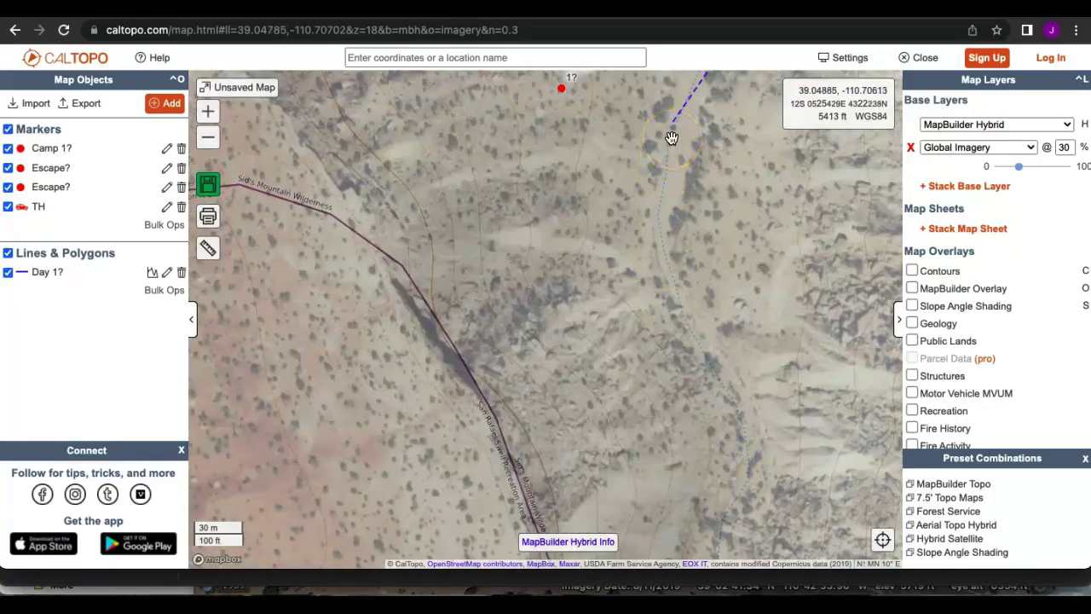
{"action": "scroll", "coordinate": [672, 138], "scroll_direction": "down", "scroll_amount": 1}
{"action": "left_click_drag", "start_coordinate": [674, 188], "coordinate": [675, 80]}
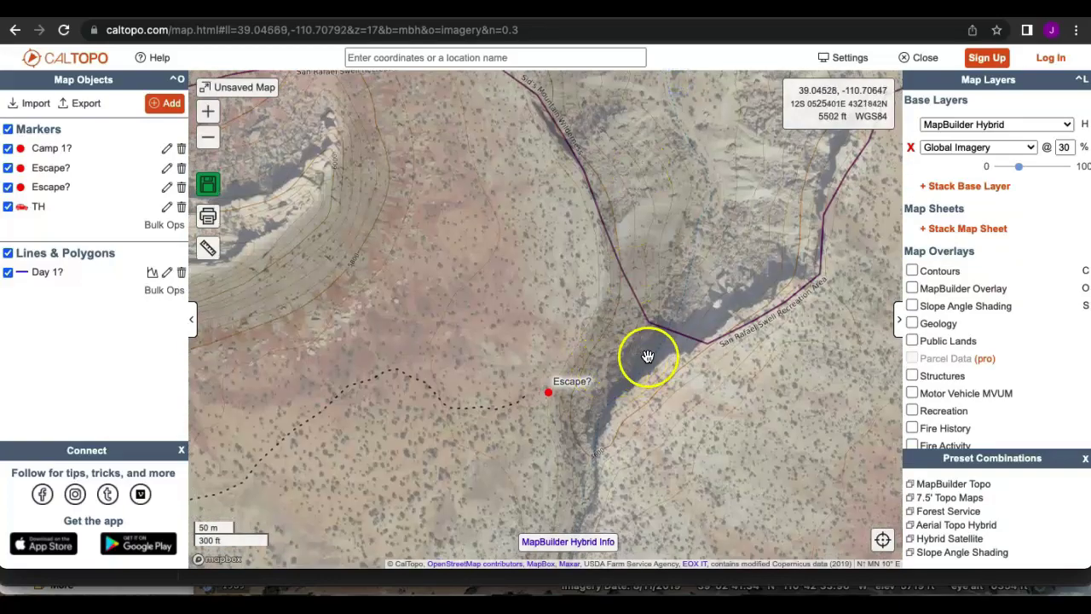
{"action": "left_click", "coordinate": [589, 462]}
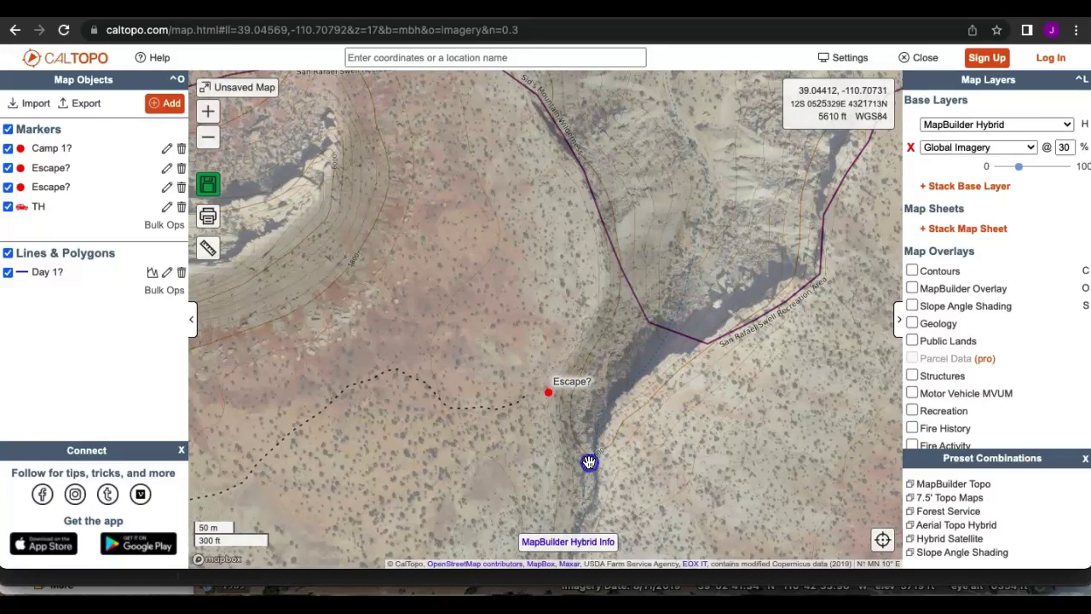
{"action": "left_click_drag", "start_coordinate": [589, 461], "coordinate": [597, 333]}
Set the Global Imagery opacity to 0% and review the terrain around the Camp 1? and Escape? markers on the topo map.
{"action": "scroll", "coordinate": [596, 333], "scroll_direction": "down", "scroll_amount": 1}
{"action": "left_click_drag", "start_coordinate": [1018, 170], "coordinate": [980, 170]}
{"action": "scroll", "coordinate": [685, 370], "scroll_direction": "down", "scroll_amount": 1}
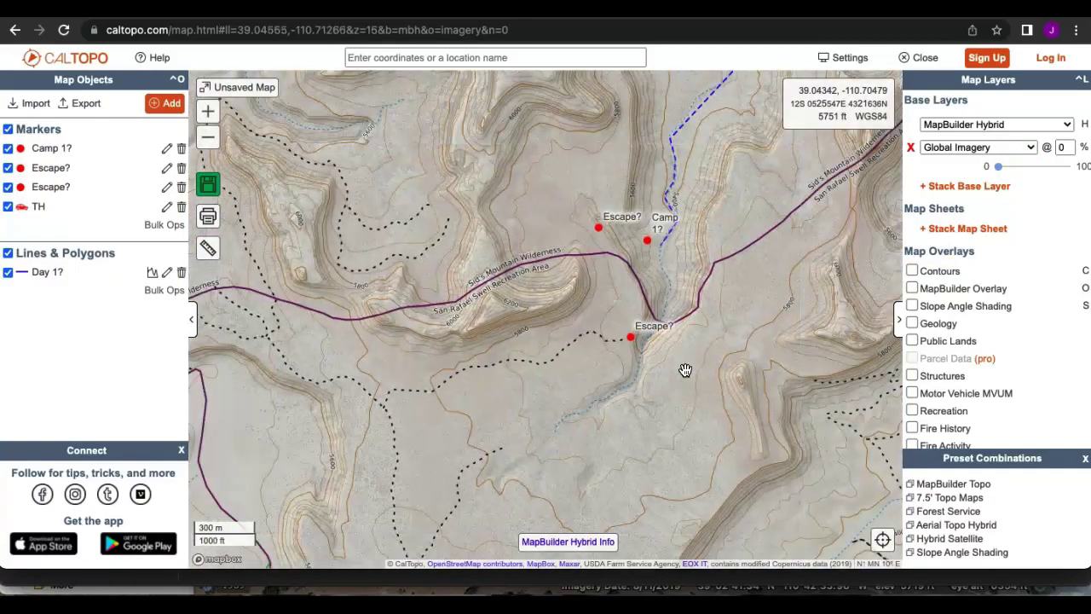
{"action": "left_click", "coordinate": [691, 451]}
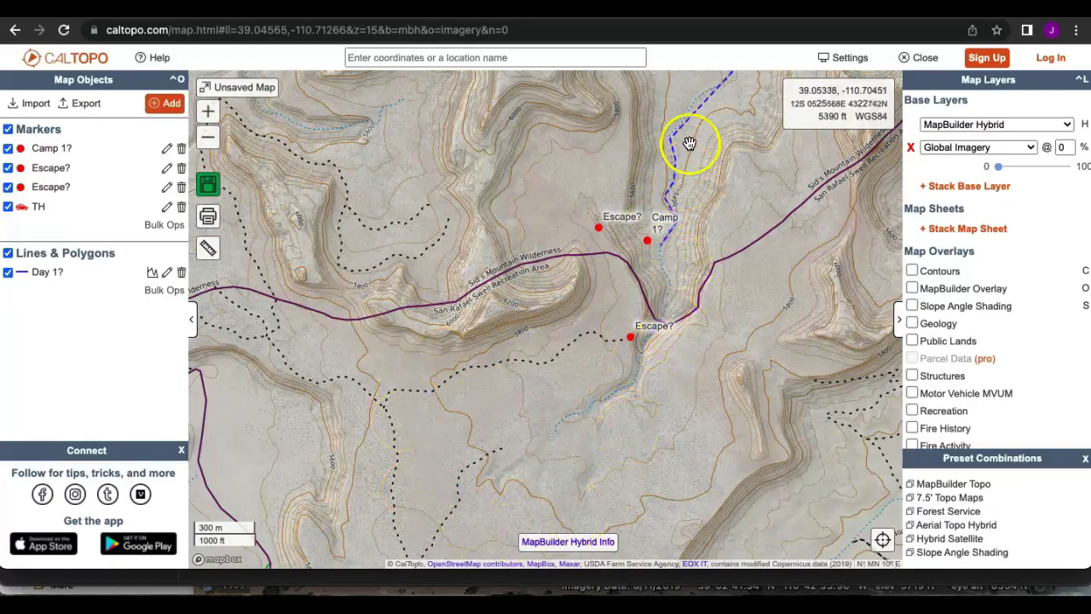
{"action": "left_click_drag", "start_coordinate": [711, 210], "coordinate": [599, 304]}
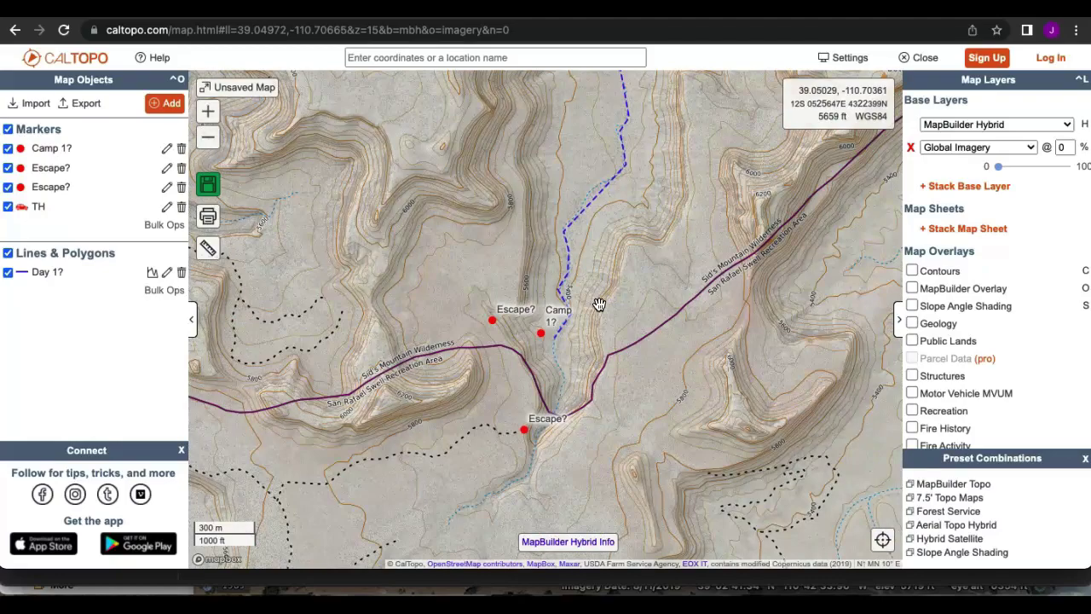
{"action": "double_click", "coordinate": [546, 329]}
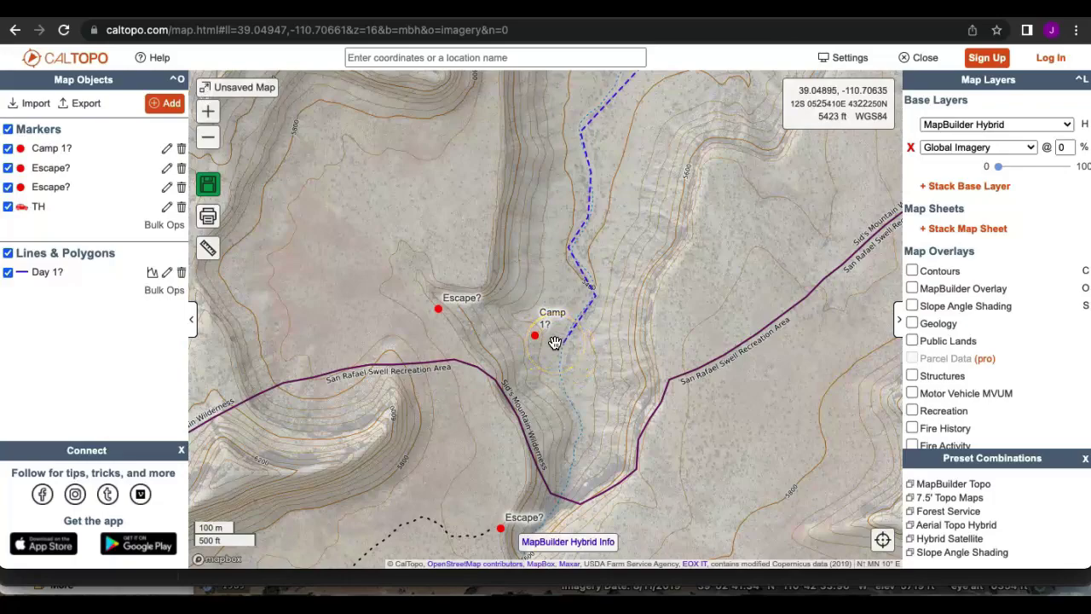
{"action": "left_click", "coordinate": [542, 329]}
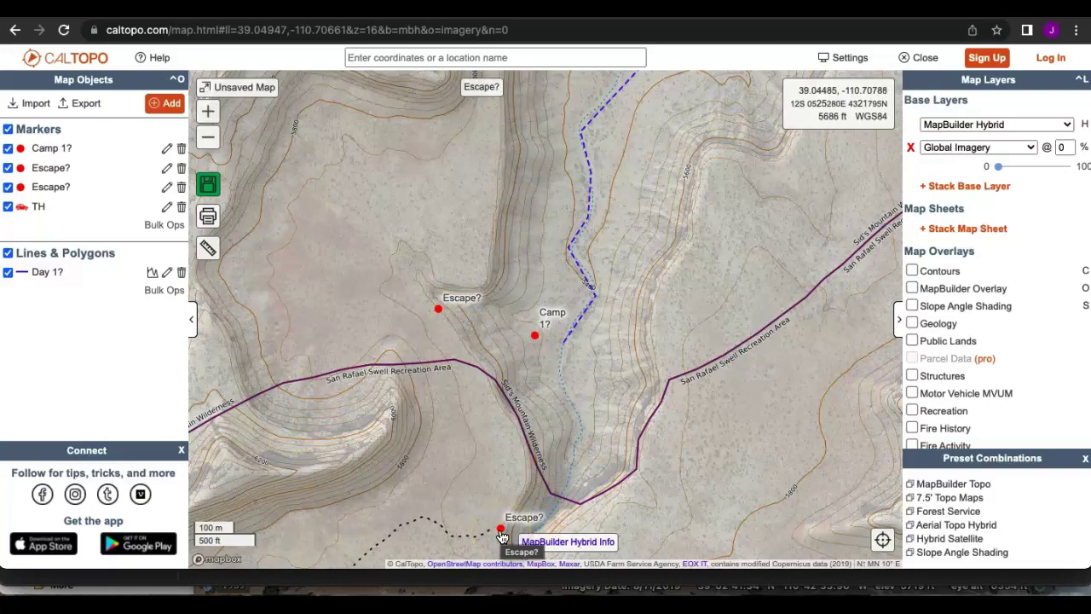
{"action": "left_click", "coordinate": [558, 382]}
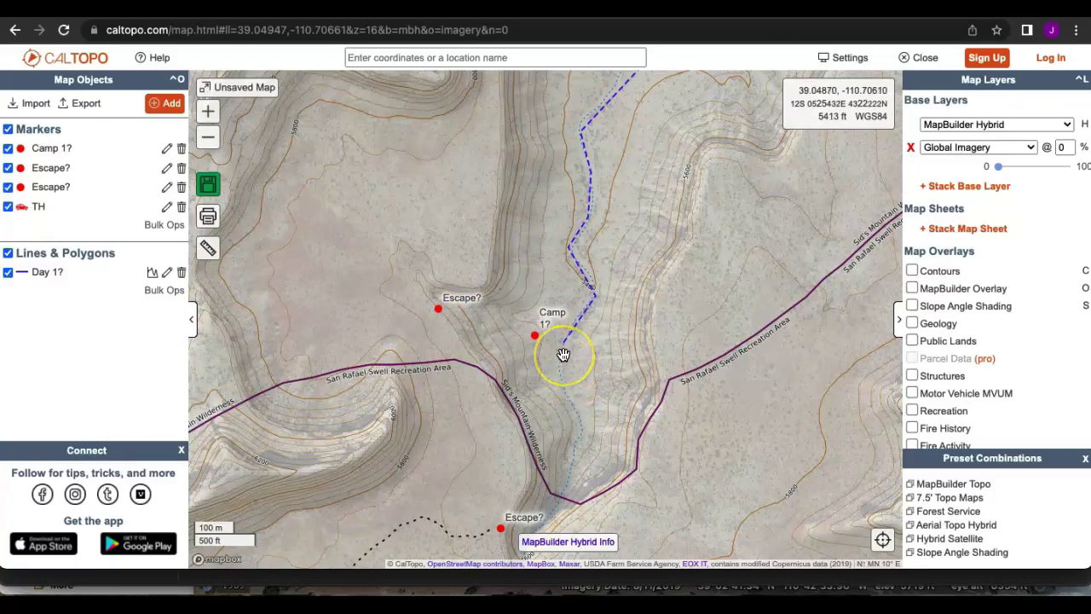
Trace the dotted trails west from the southern Escape? marker and around the mesa toward the wash to the northwest.
{"action": "left_click_drag", "start_coordinate": [401, 576], "coordinate": [450, 508]}
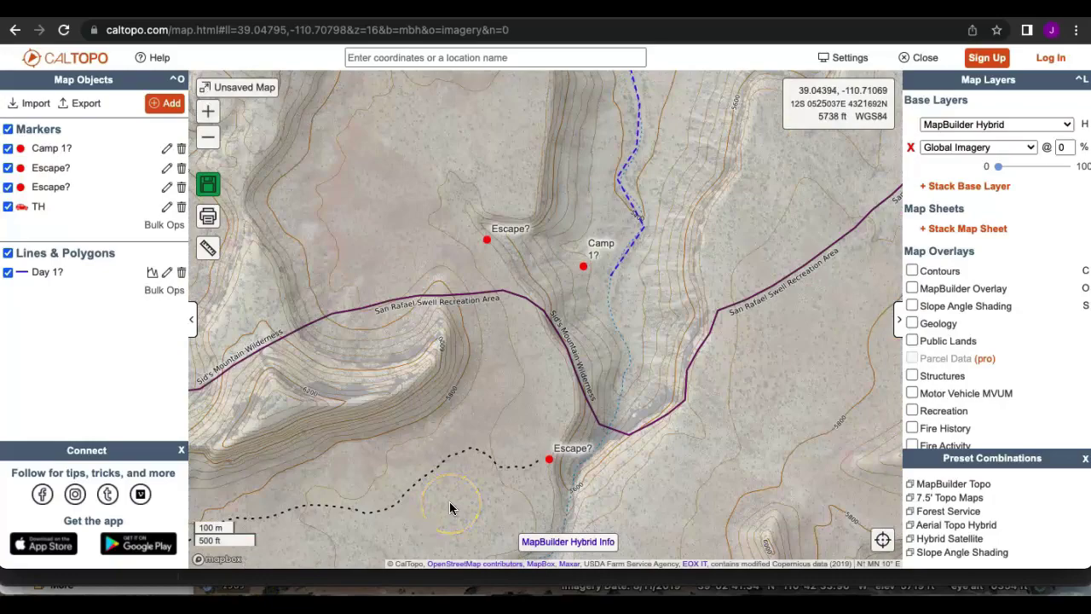
{"action": "left_click_drag", "start_coordinate": [389, 467], "coordinate": [517, 415]}
{"action": "scroll", "coordinate": [517, 414], "scroll_direction": "down", "scroll_amount": 3}
{"action": "left_click_drag", "start_coordinate": [409, 431], "coordinate": [586, 349]}
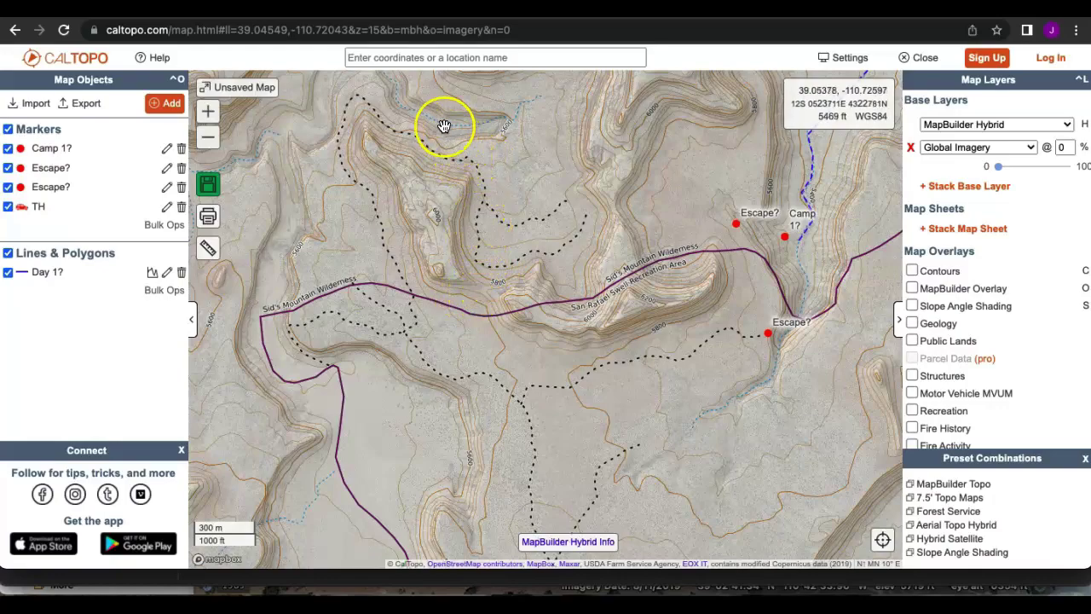
{"action": "left_click_drag", "start_coordinate": [420, 114], "coordinate": [477, 194]}
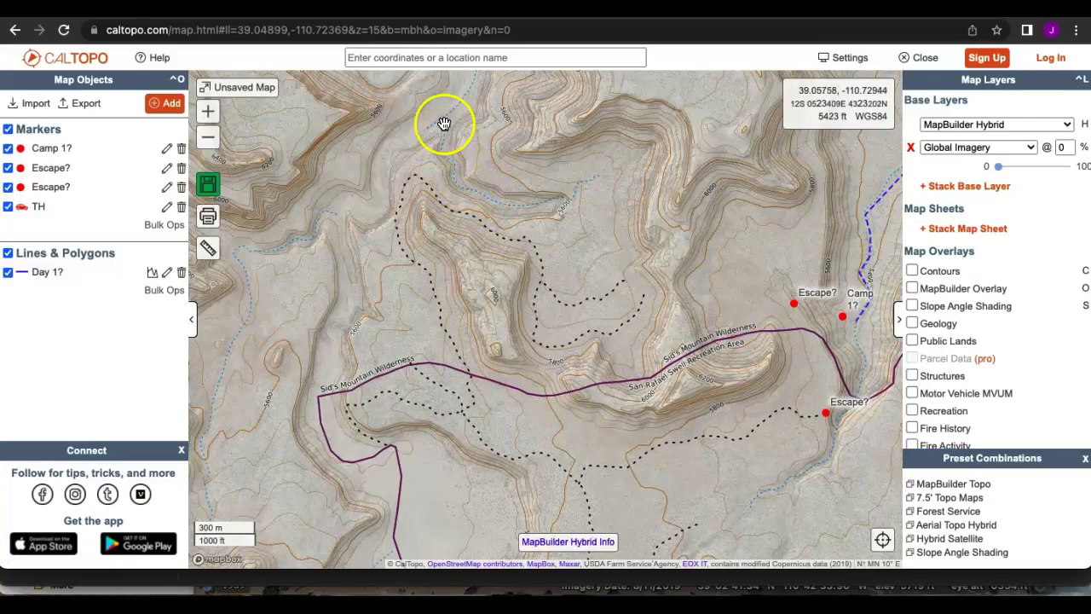
{"action": "left_click_drag", "start_coordinate": [440, 121], "coordinate": [431, 222]}
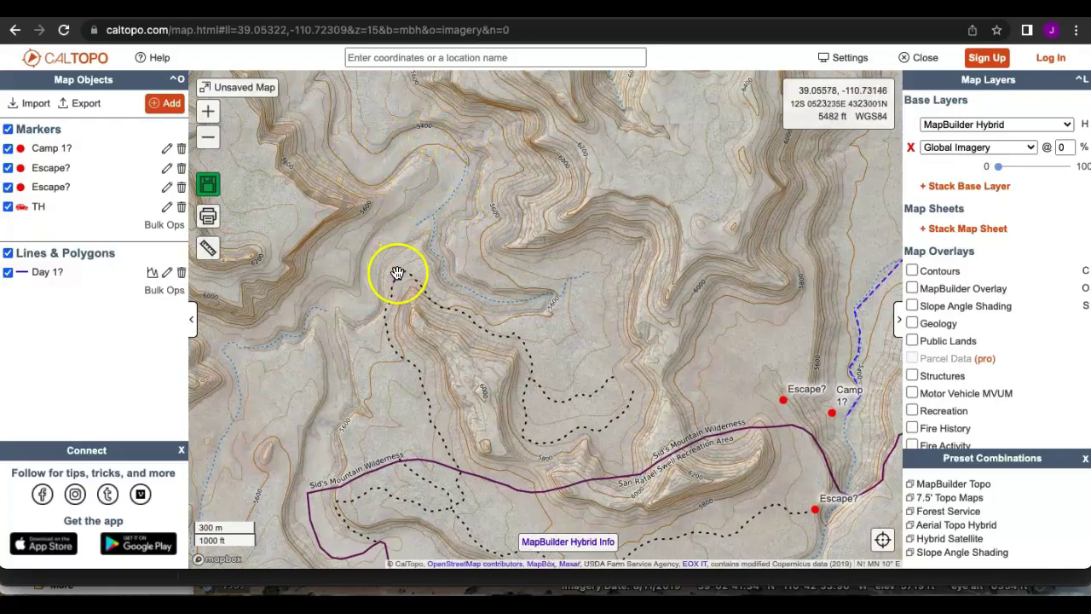
{"action": "left_click_drag", "start_coordinate": [554, 431], "coordinate": [491, 311]}
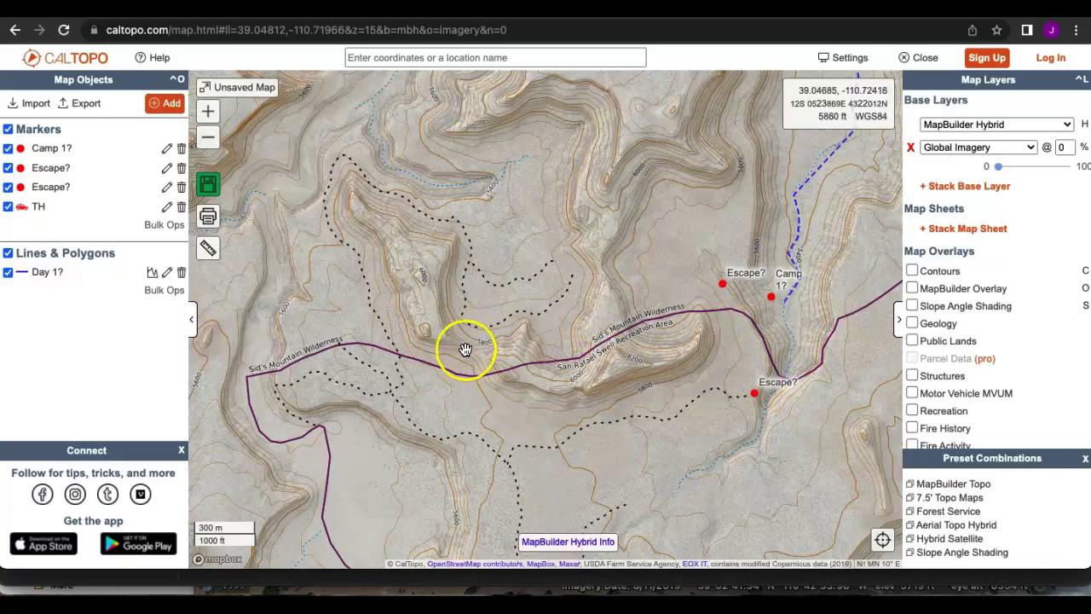
Inspect the saddle between the two mesas near 39.0468, -110.7242 with the Global Imagery opacity at 77%.
{"action": "scroll", "coordinate": [467, 338], "scroll_direction": "up", "scroll_amount": 2}
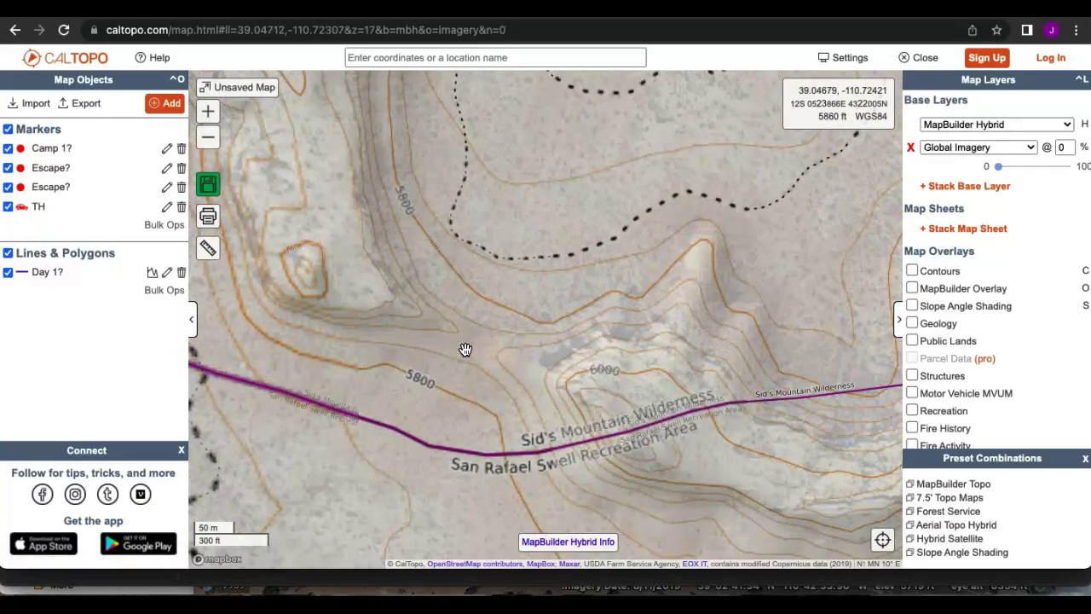
{"action": "scroll", "coordinate": [465, 350], "scroll_direction": "up", "scroll_amount": 1}
{"action": "left_click_drag", "start_coordinate": [998, 167], "coordinate": [1051, 167]}
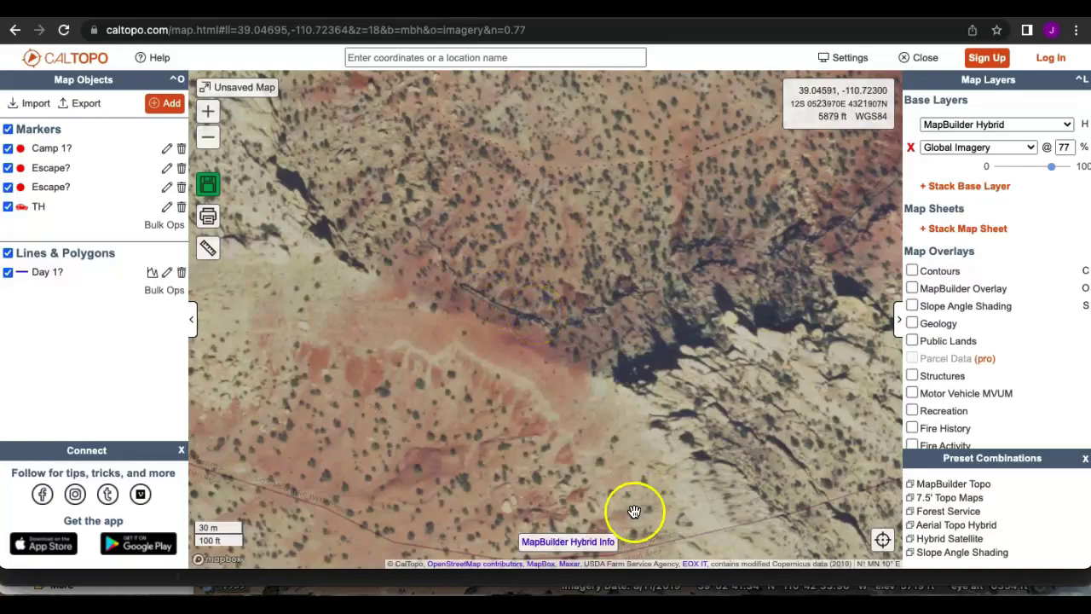
Switch to Google Earth Pro and locate the same saddle between the pale slickrock mesas in 3D.
{"action": "left_click", "coordinate": [628, 598]}
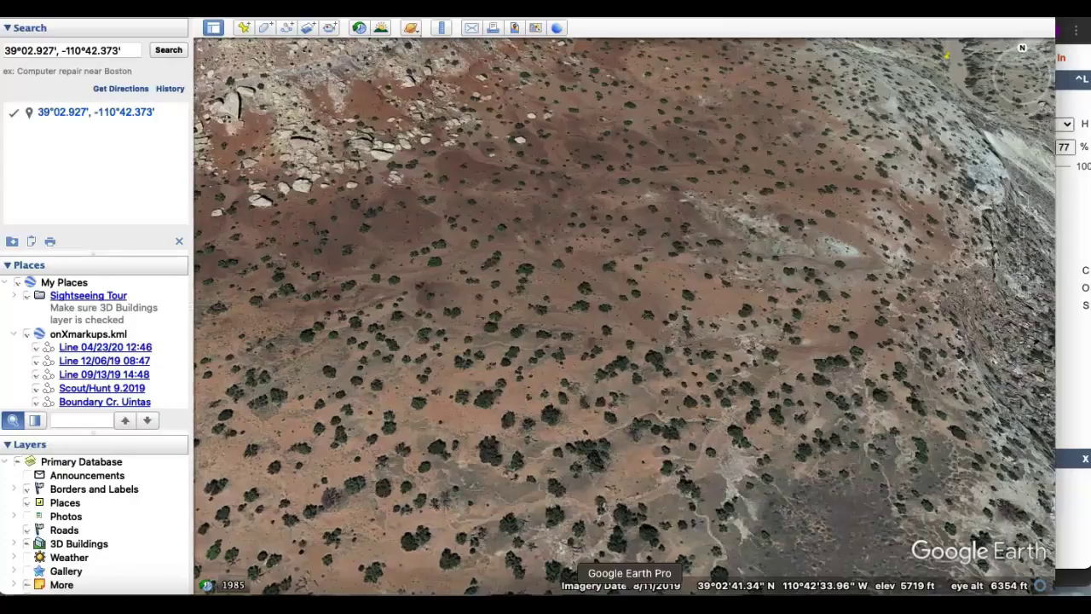
{"action": "scroll", "coordinate": [602, 497], "scroll_direction": "down", "scroll_amount": 8}
{"action": "left_click_drag", "start_coordinate": [452, 475], "coordinate": [946, 573]}
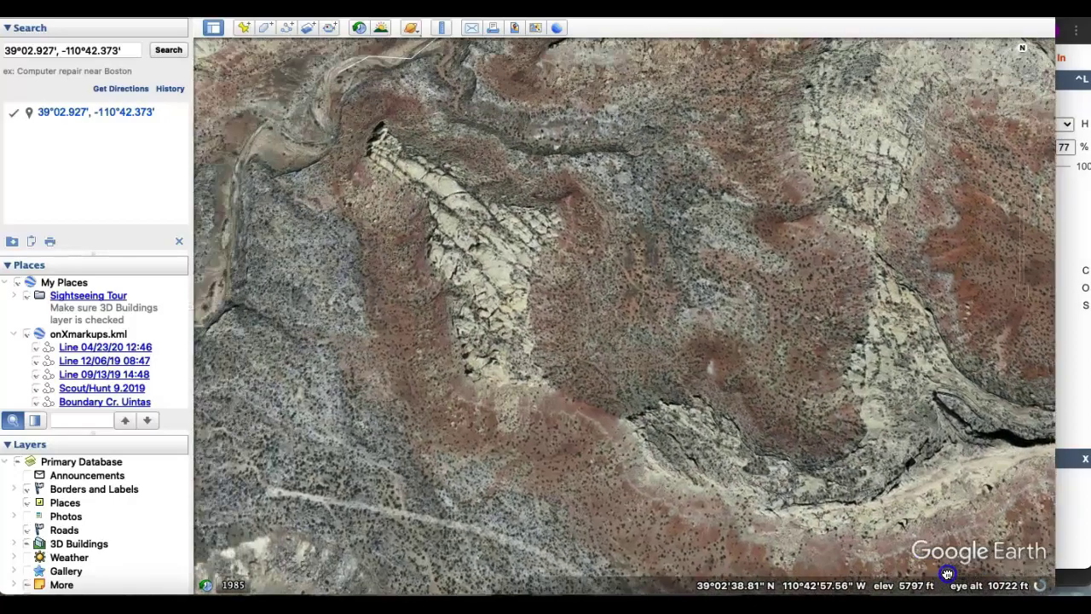
{"action": "scroll", "coordinate": [583, 404], "scroll_direction": "up", "scroll_amount": 10}
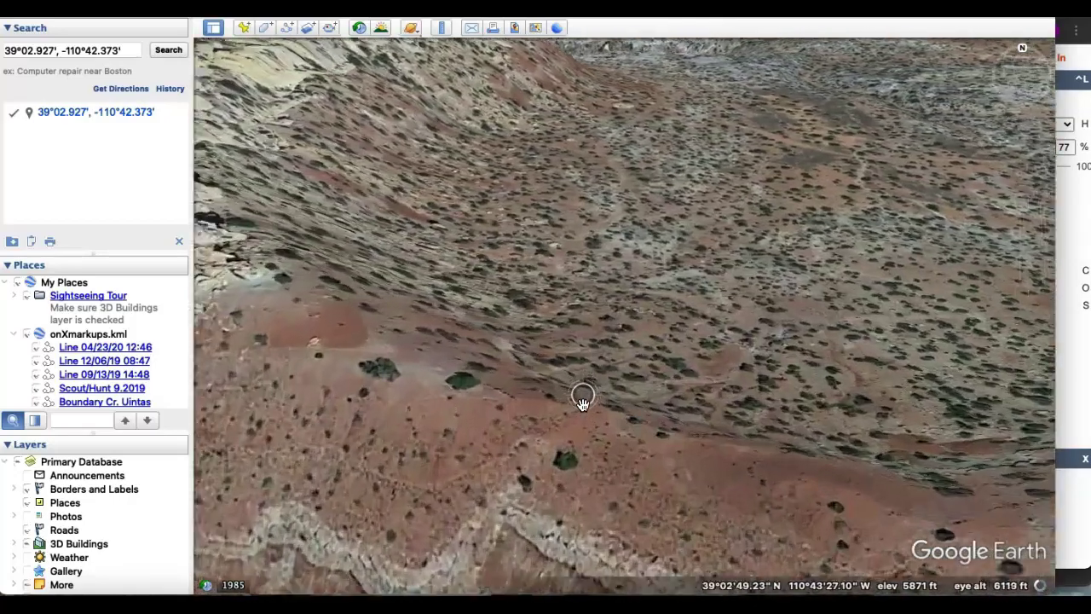
{"action": "left_click", "coordinate": [484, 415]}
{"action": "left_click_drag", "start_coordinate": [483, 415], "coordinate": [557, 429]}
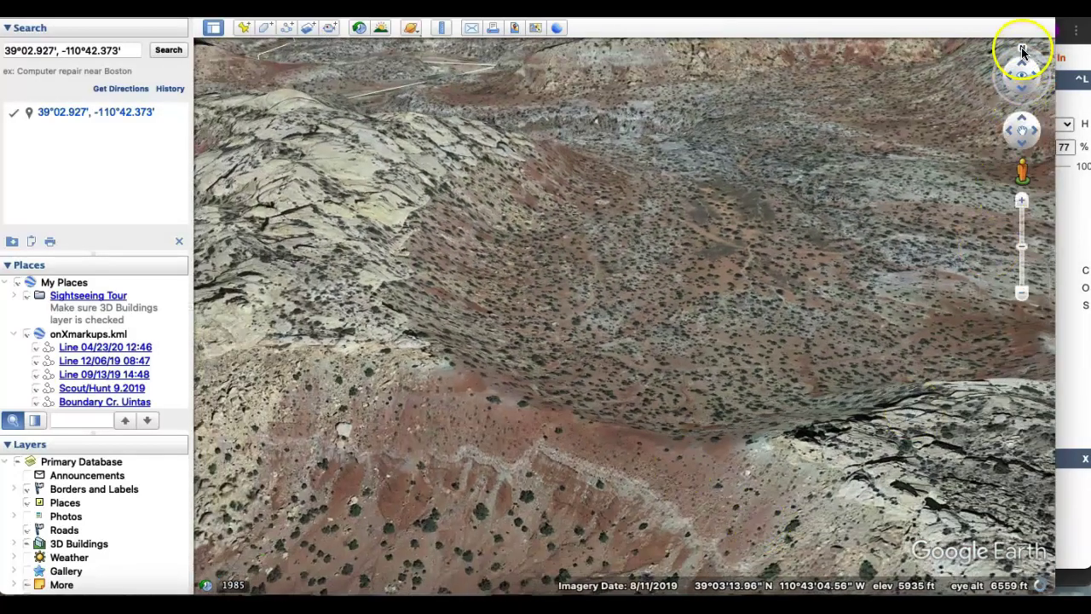
Rotate the 3D view to inspect the ledge band and slope below the saddle for a walkable way down.
{"action": "left_click_drag", "start_coordinate": [1018, 53], "coordinate": [1053, 56]}
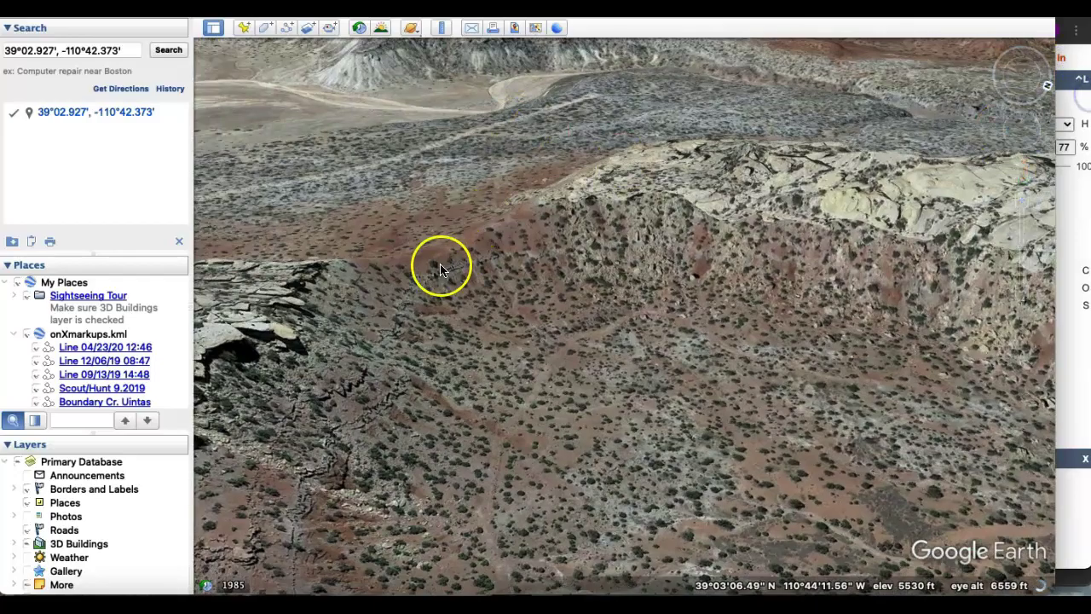
{"action": "left_click_drag", "start_coordinate": [438, 268], "coordinate": [441, 296]}
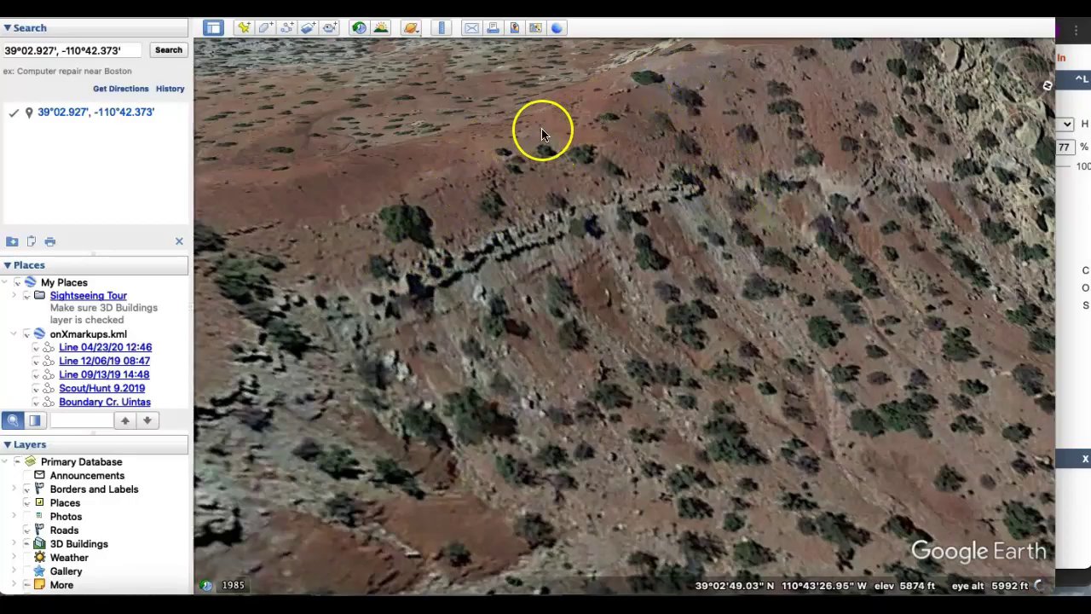
{"action": "left_click_drag", "start_coordinate": [365, 263], "coordinate": [674, 122]}
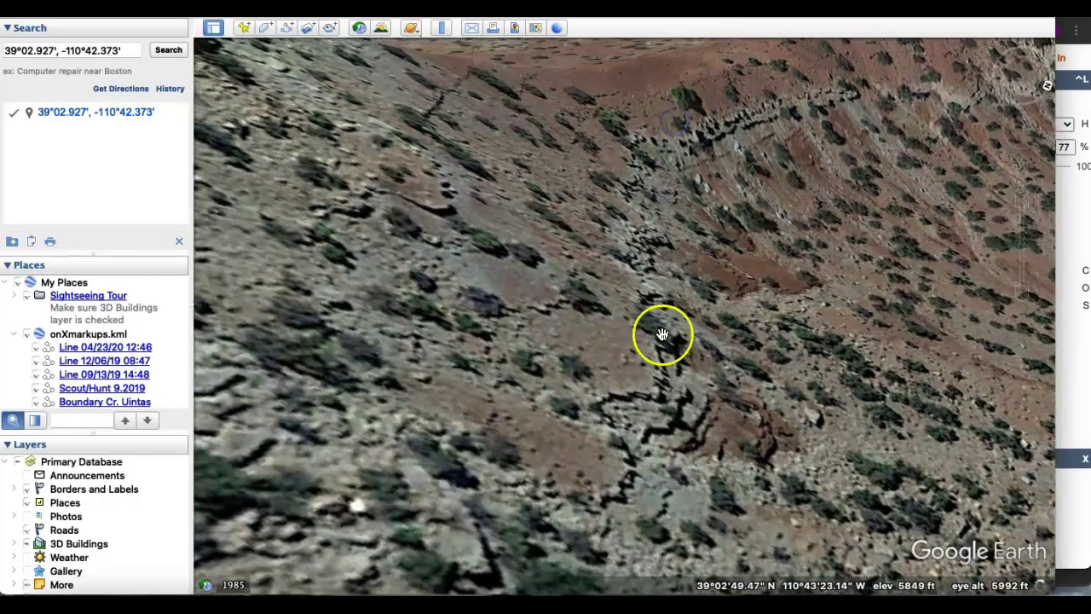
{"action": "scroll", "coordinate": [663, 334], "scroll_direction": "down", "scroll_amount": 5}
{"action": "left_click_drag", "start_coordinate": [1022, 128], "coordinate": [1023, 134]}
{"action": "left_click_drag", "start_coordinate": [765, 383], "coordinate": [596, 356]}
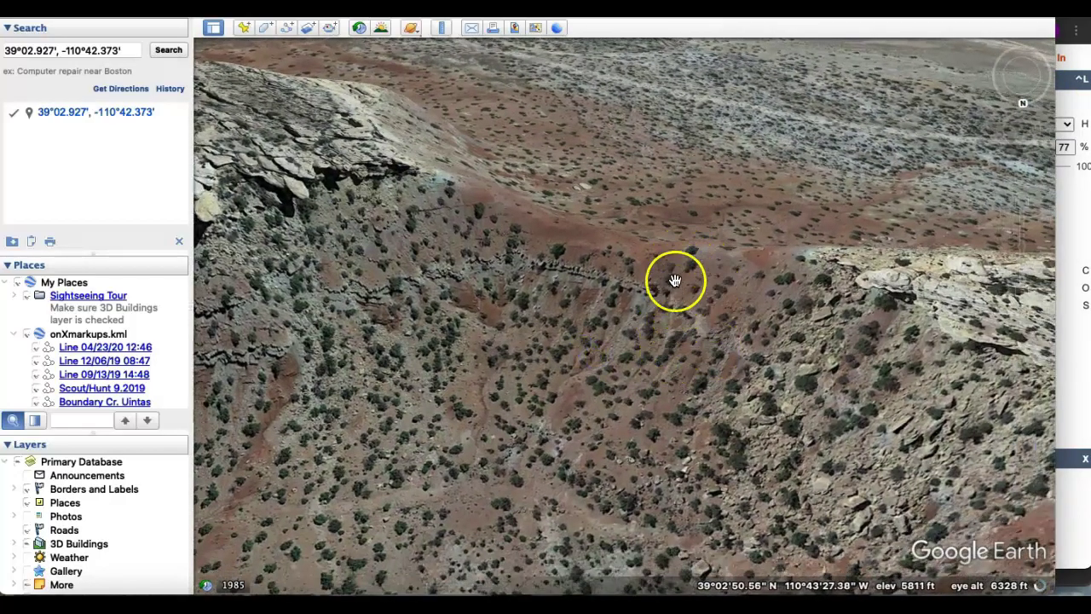
{"action": "scroll", "coordinate": [682, 267], "scroll_direction": "down", "scroll_amount": 5}
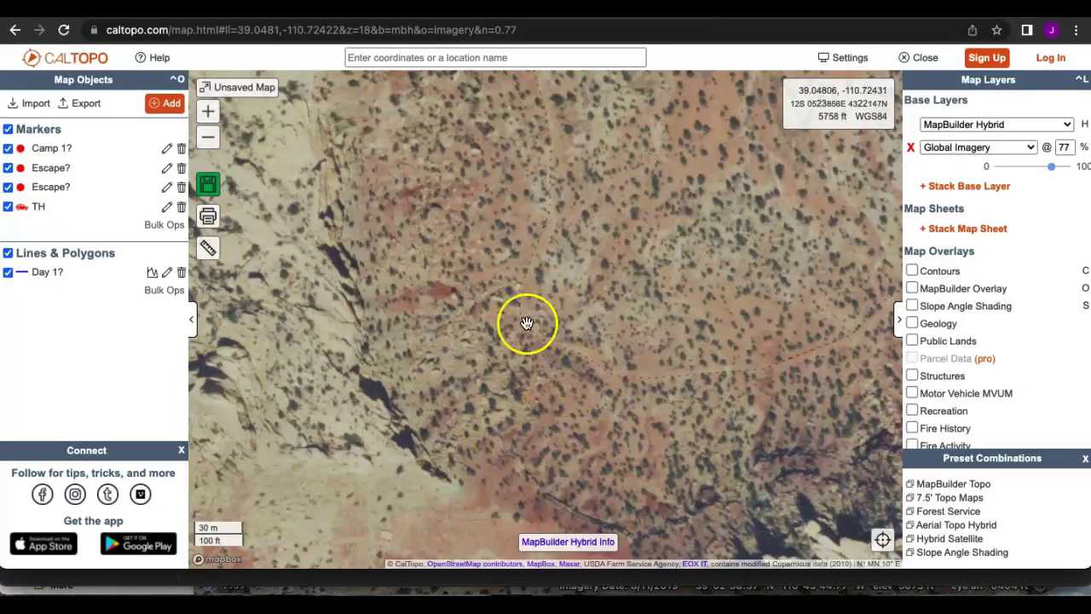
Back in CalTopo, follow the slope north from the saddle to the side canyon near 39.0540, -110.7250.
{"action": "left_click_drag", "start_coordinate": [528, 100], "coordinate": [618, 414]}
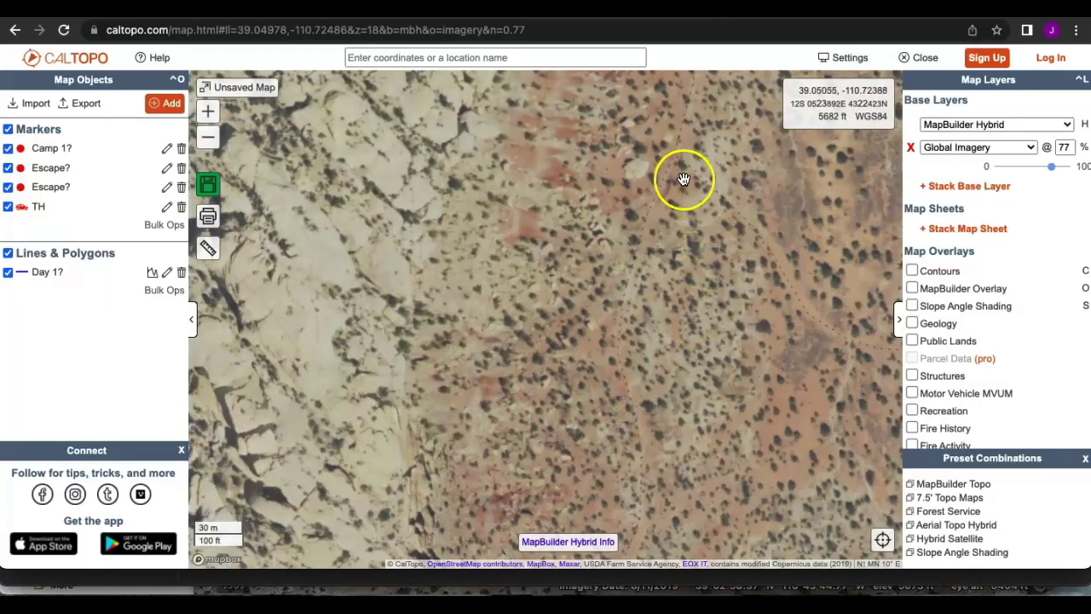
{"action": "left_click_drag", "start_coordinate": [658, 156], "coordinate": [588, 470]}
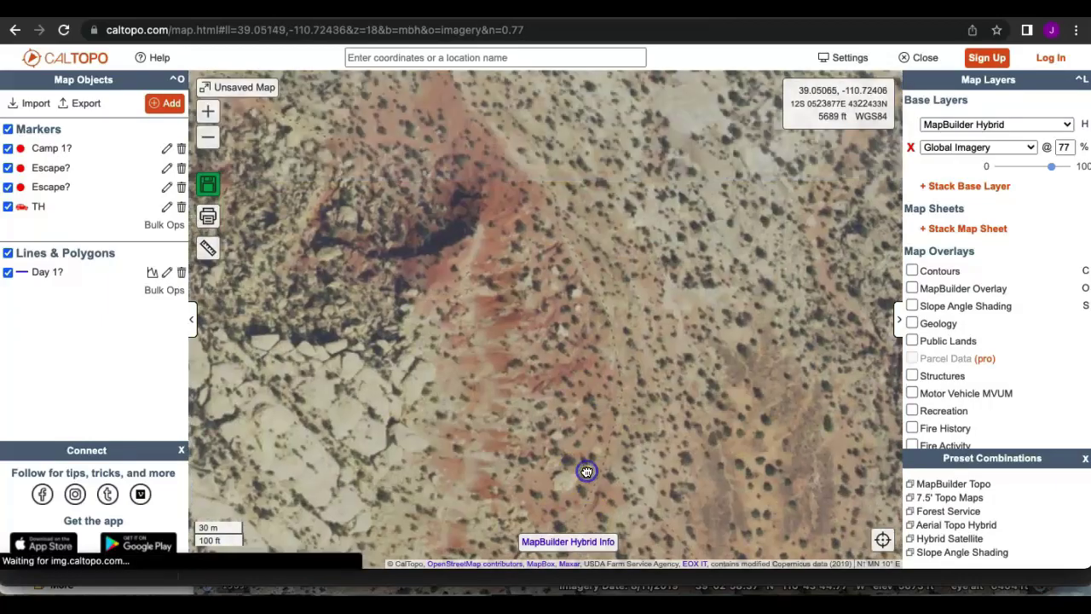
{"action": "scroll", "coordinate": [587, 471], "scroll_direction": "down", "scroll_amount": 1}
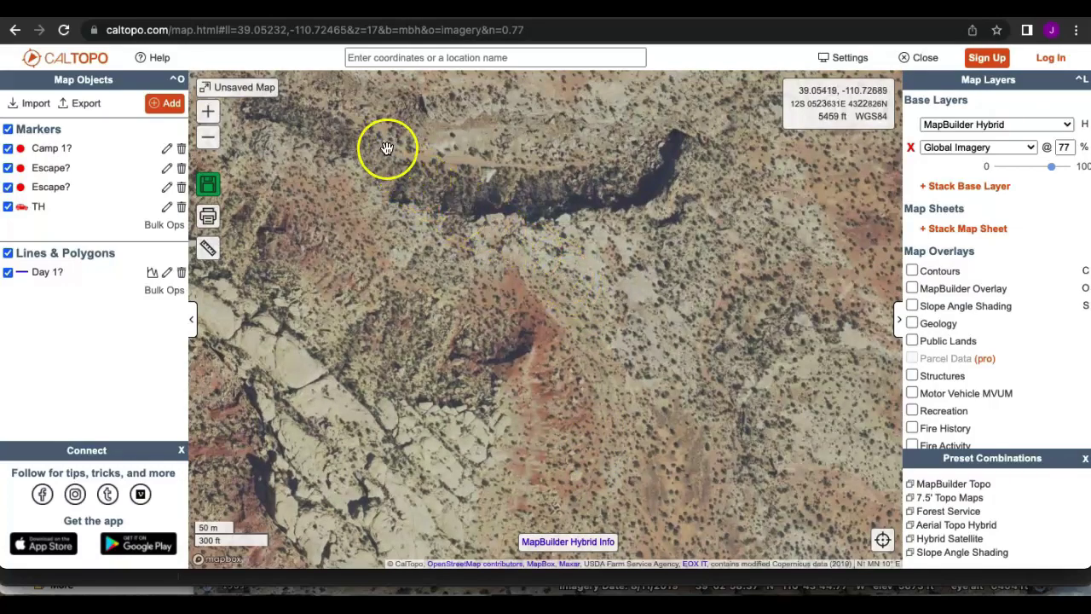
Set the Global Imagery opacity to 5% and compare the dotted trail with the side canyon's wash to the northwest.
{"action": "left_click_drag", "start_coordinate": [1049, 167], "coordinate": [1003, 167]}
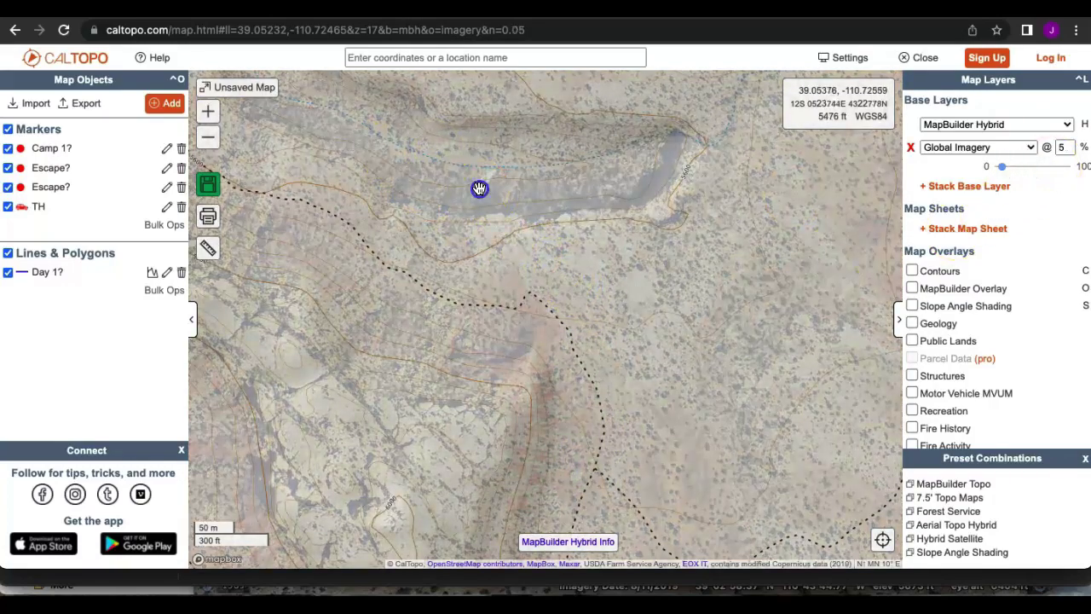
{"action": "left_click_drag", "start_coordinate": [479, 188], "coordinate": [674, 267]}
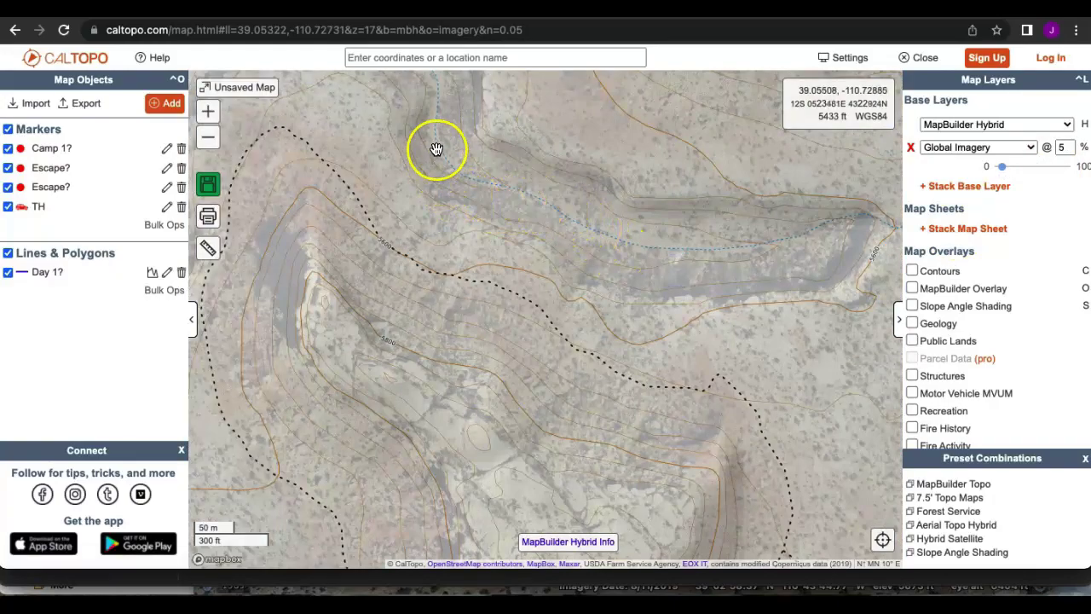
{"action": "left_click_drag", "start_coordinate": [608, 358], "coordinate": [691, 455]}
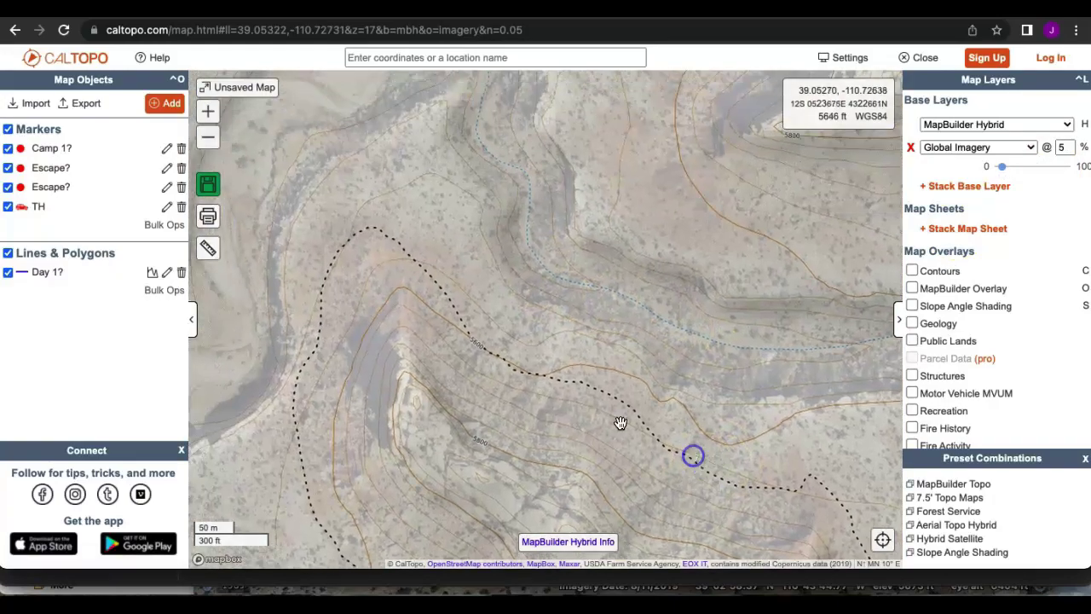
Set the Global Imagery opacity to 48% and examine the slope between the dotted trail and the side canyon's wash.
{"action": "scroll", "coordinate": [504, 308], "scroll_direction": "up", "scroll_amount": 2}
{"action": "left_click_drag", "start_coordinate": [1002, 167], "coordinate": [1031, 166]}
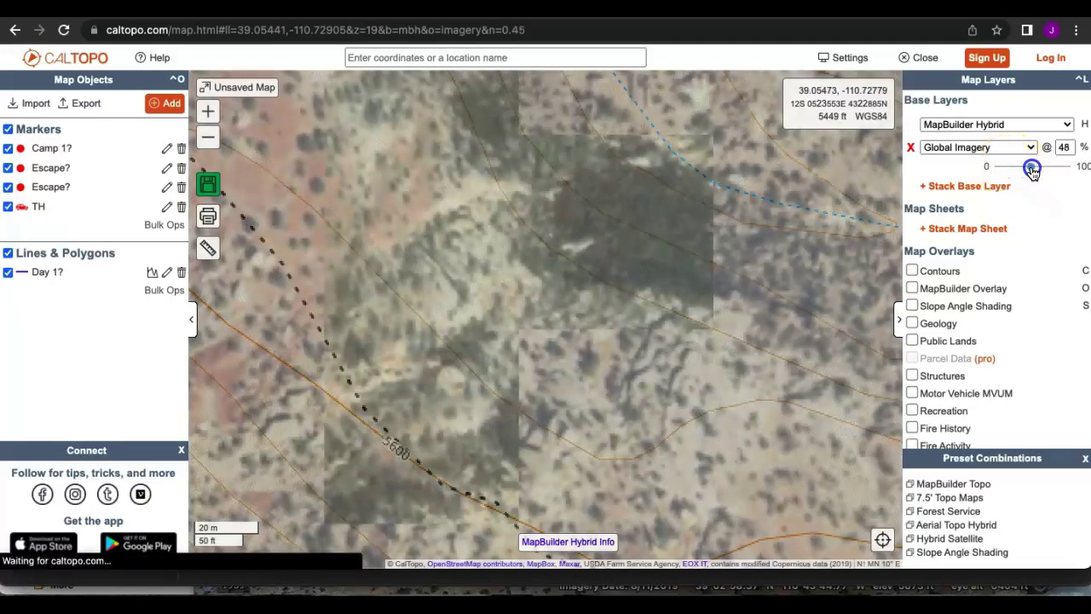
{"action": "left_click_drag", "start_coordinate": [598, 376], "coordinate": [584, 444]}
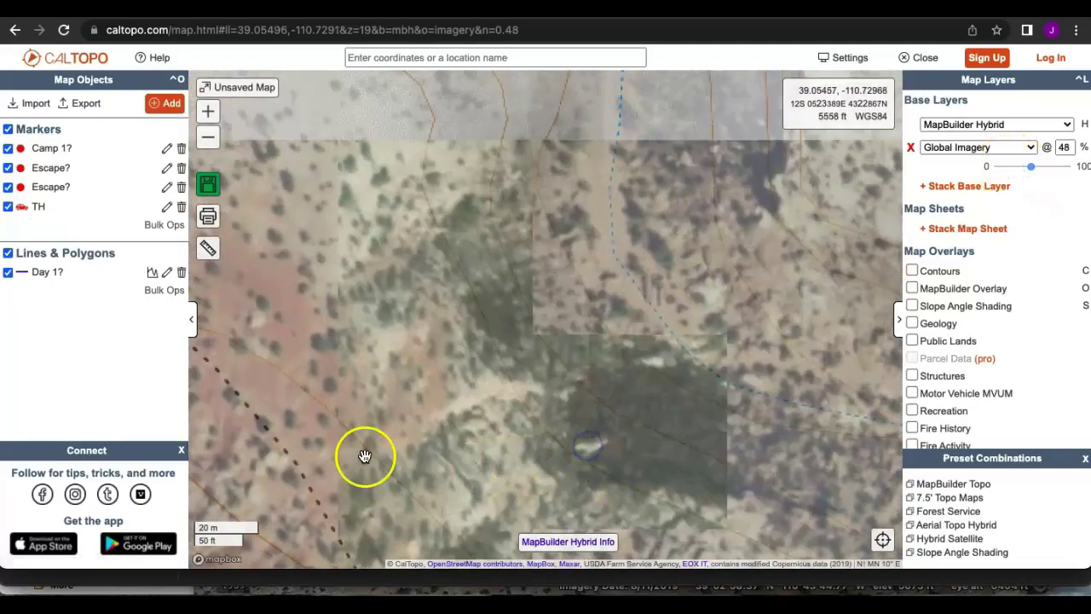
{"action": "scroll", "coordinate": [537, 264], "scroll_direction": "down", "scroll_amount": 1}
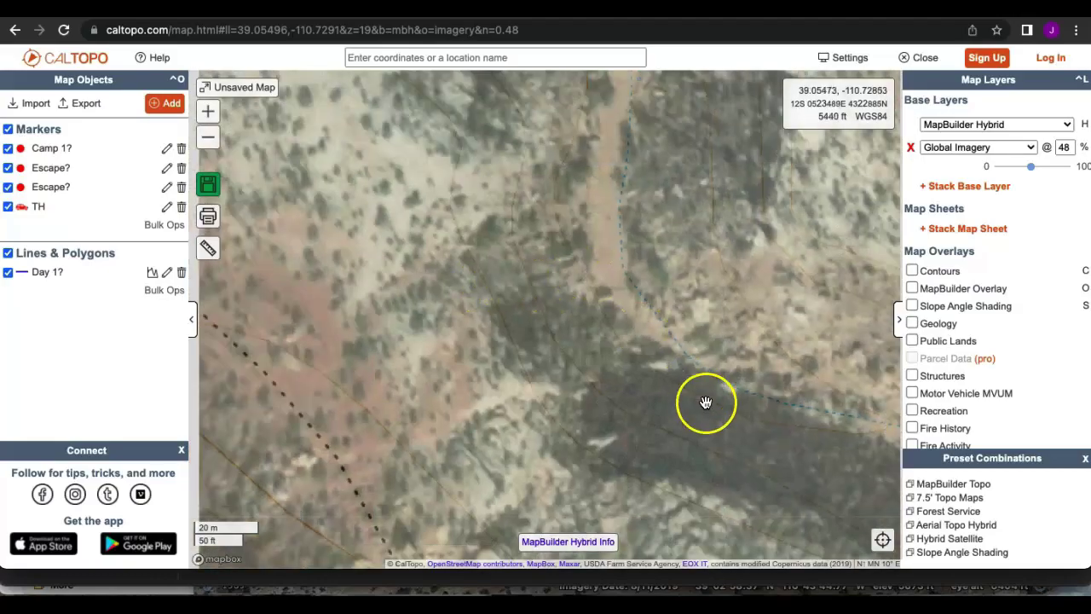
{"action": "scroll", "coordinate": [783, 412], "scroll_direction": "down", "scroll_amount": 1}
{"action": "left_click_drag", "start_coordinate": [783, 412], "coordinate": [358, 315]}
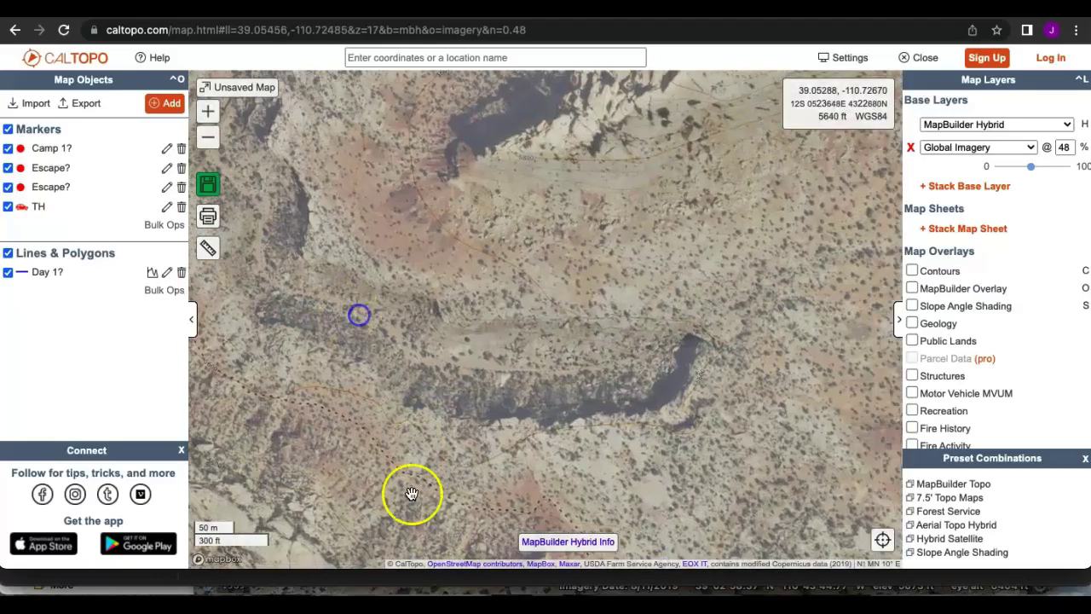
Examine the side canyon's shaded cliff line from the dotted trail east to its head for a break leading down.
{"action": "scroll", "coordinate": [375, 413], "scroll_direction": "up", "scroll_amount": 3}
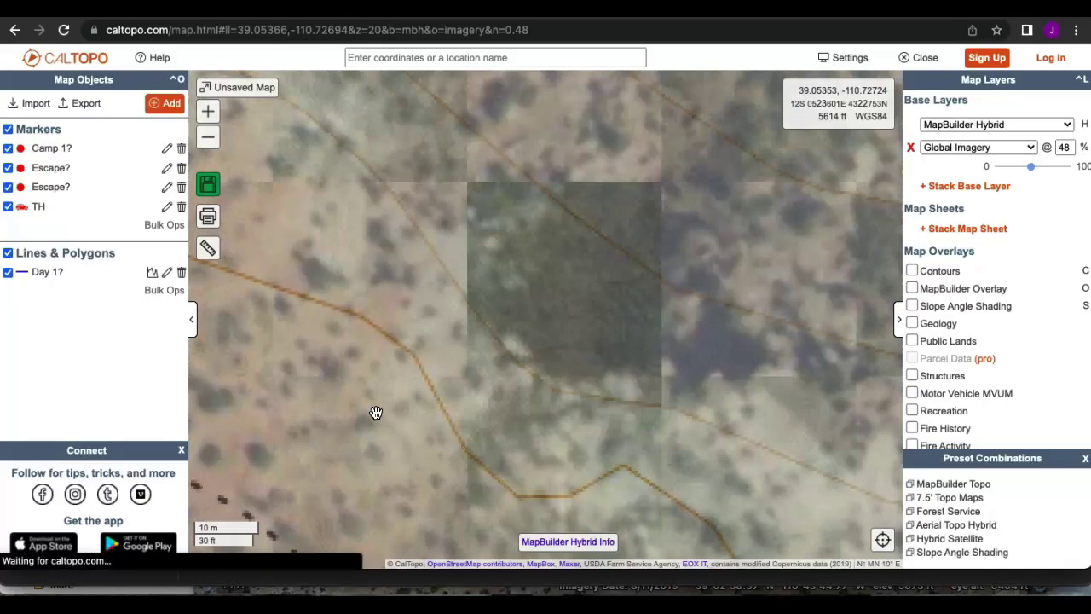
{"action": "scroll", "coordinate": [493, 268], "scroll_direction": "down", "scroll_amount": 2}
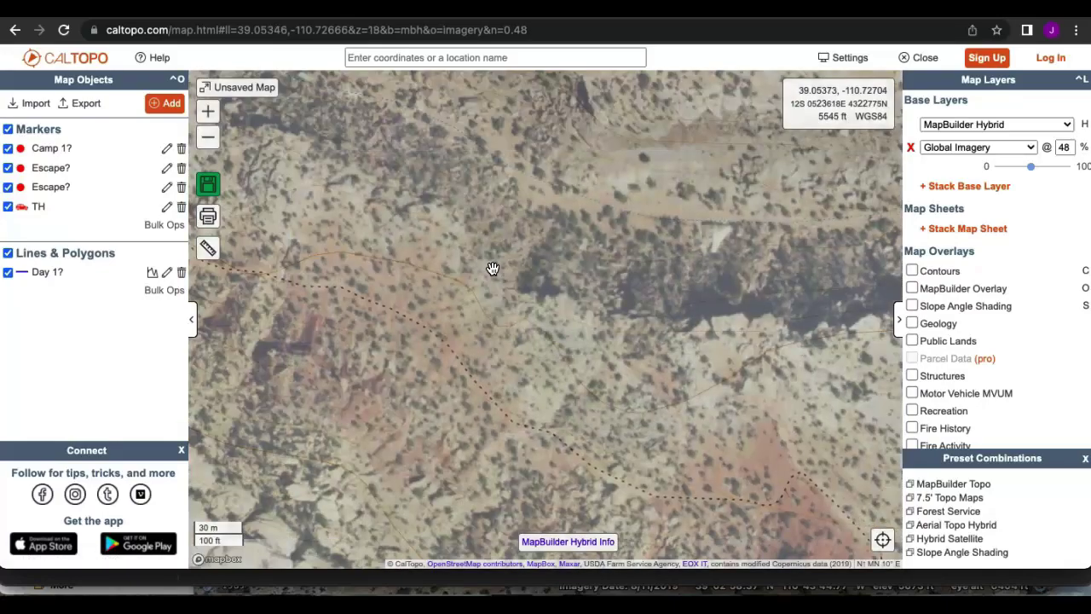
{"action": "left_click_drag", "start_coordinate": [779, 409], "coordinate": [414, 495]}
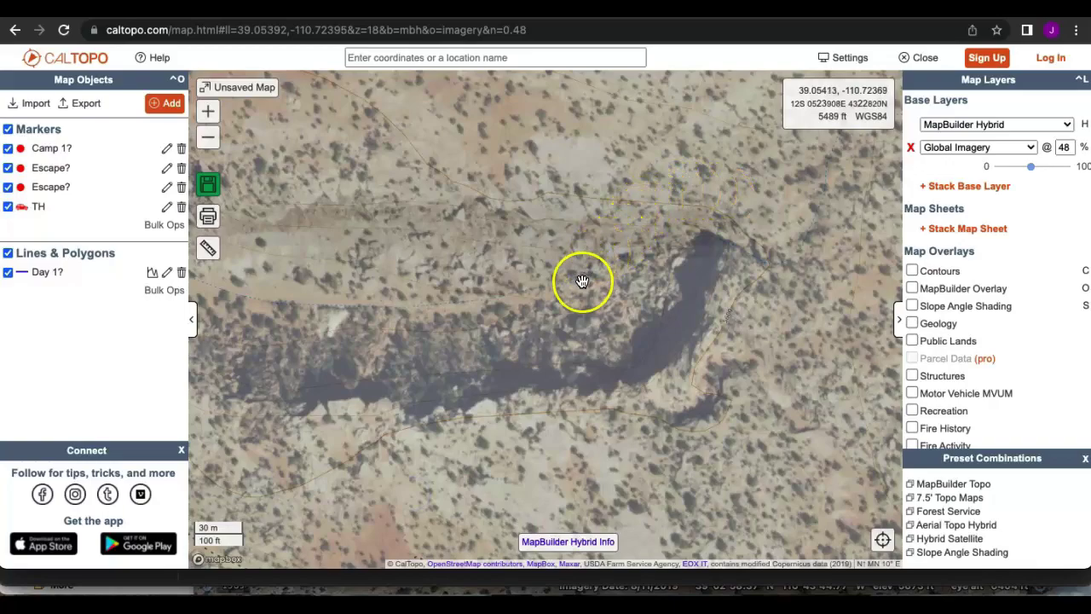
{"action": "left_click_drag", "start_coordinate": [519, 391], "coordinate": [788, 414]}
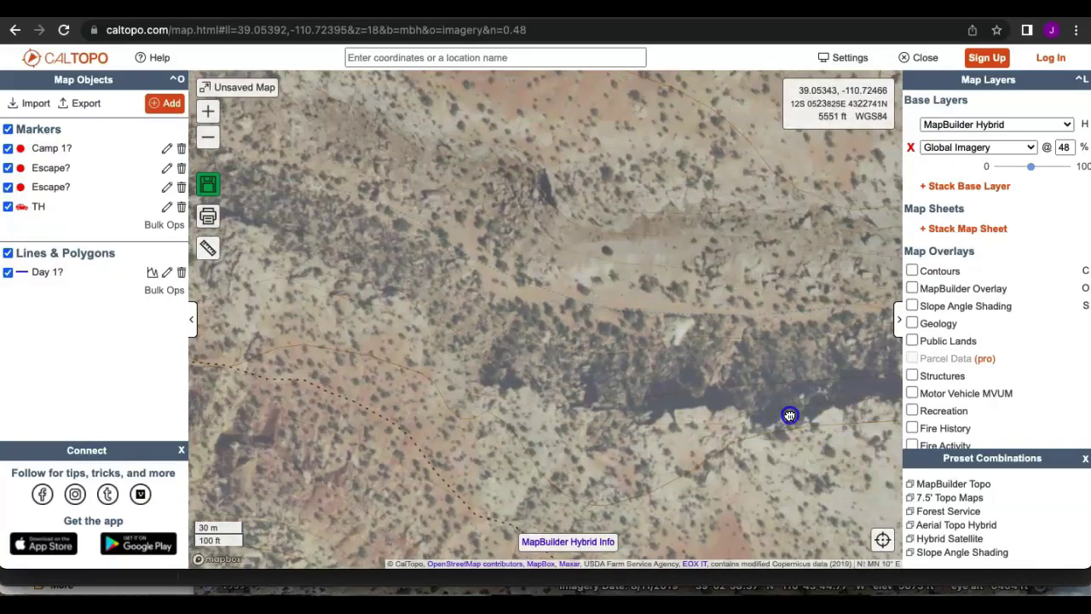
{"action": "scroll", "coordinate": [789, 414], "scroll_direction": "down", "scroll_amount": 2}
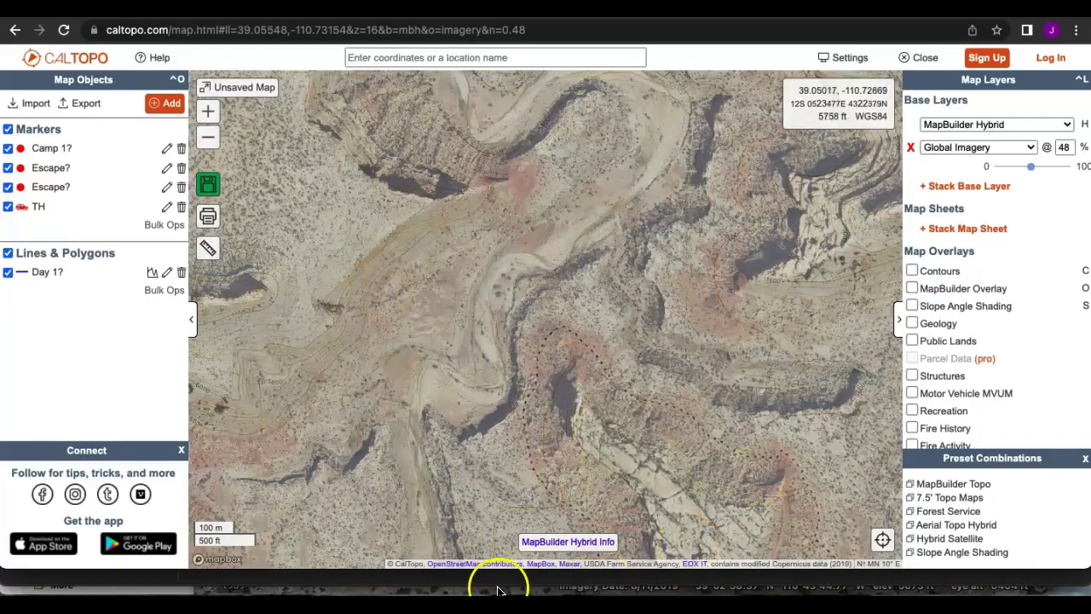
Switch to Google Earth Pro and turn the 3D view toward the side canyon near 39°03'14" N, 110°43'36" W.
{"action": "left_click", "coordinate": [629, 593]}
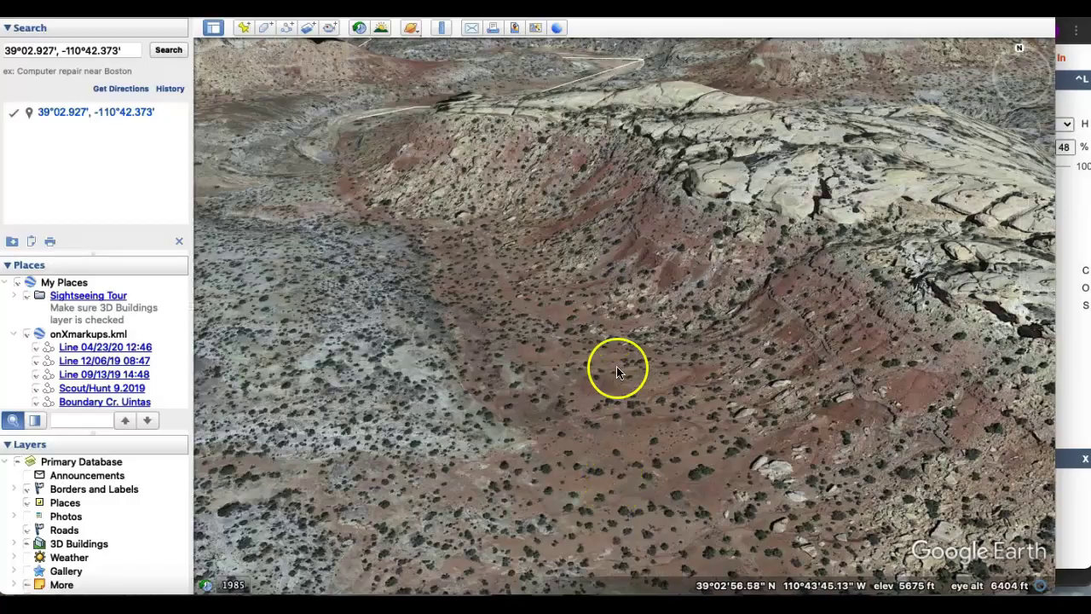
{"action": "scroll", "coordinate": [617, 367], "scroll_direction": "down", "scroll_amount": 5}
{"action": "left_click_drag", "start_coordinate": [772, 356], "coordinate": [521, 311]}
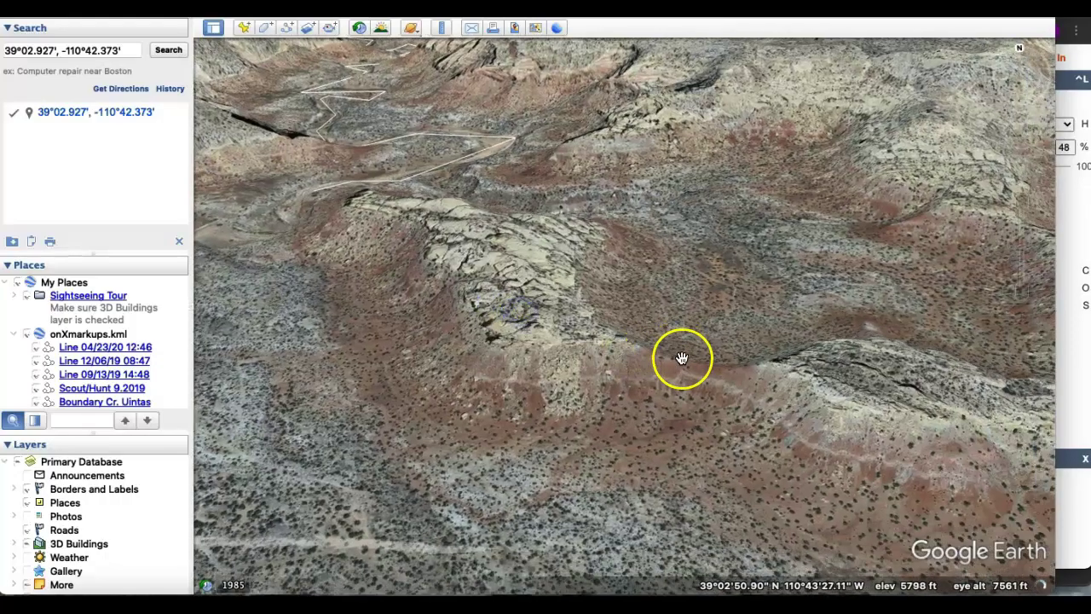
{"action": "mouse_move", "coordinate": [704, 180]}
{"action": "left_mouse_down"}
{"action": "mouse_move", "coordinate": [798, 382]}
{"action": "mouse_move", "coordinate": [806, 434]}
{"action": "left_mouse_up"}
{"action": "left_click_drag", "start_coordinate": [418, 516], "coordinate": [611, 501]}
{"action": "scroll", "coordinate": [610, 509], "scroll_direction": "up", "scroll_amount": 1}
{"action": "mouse_move", "coordinate": [1004, 140]}
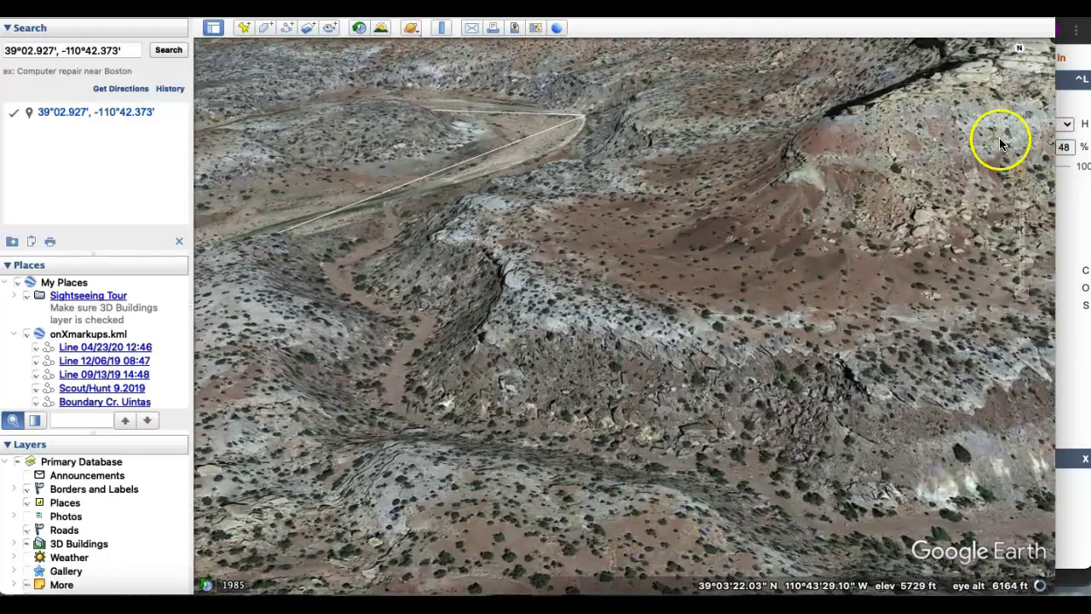
{"action": "left_click_drag", "start_coordinate": [1018, 49], "coordinate": [1058, 103]}
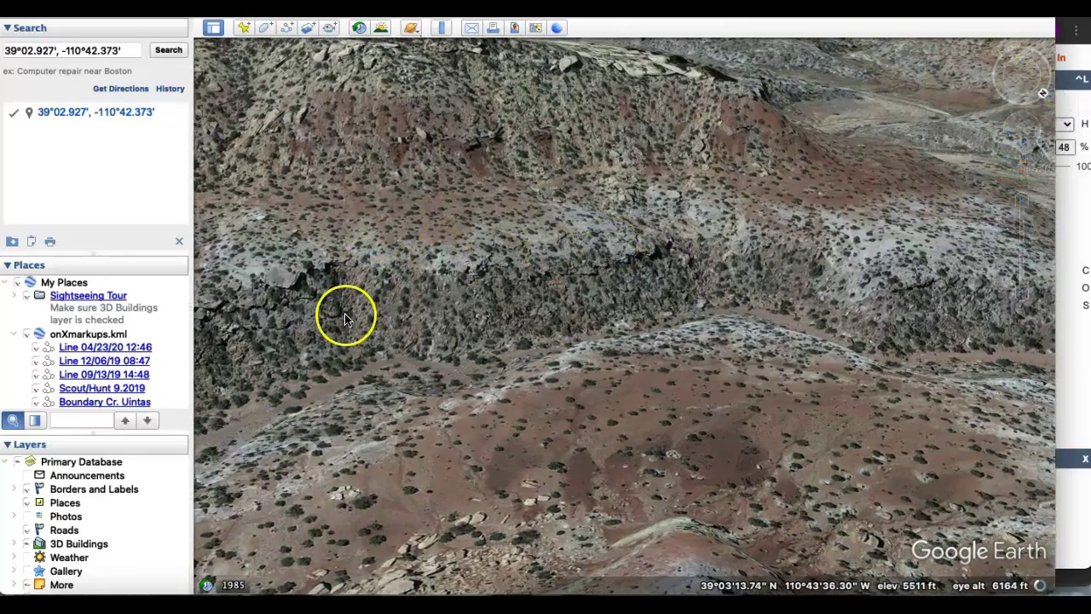
Inspect the side canyon's broken rim and its head in 3D for a walkable descent to the wash floor.
{"action": "left_click_drag", "start_coordinate": [422, 285], "coordinate": [412, 315]}
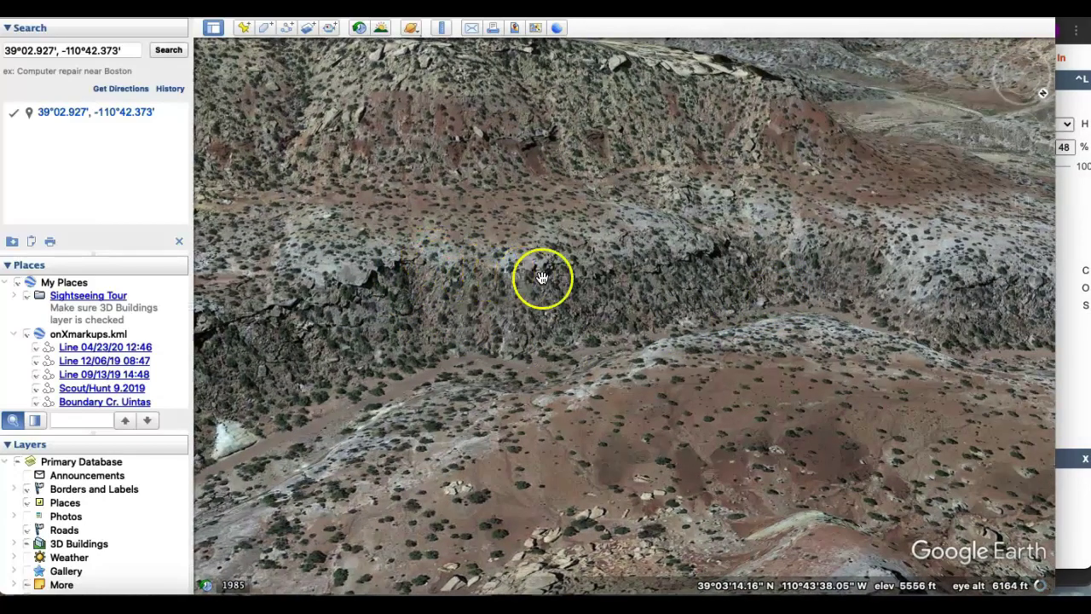
{"action": "left_click_drag", "start_coordinate": [854, 254], "coordinate": [755, 280]}
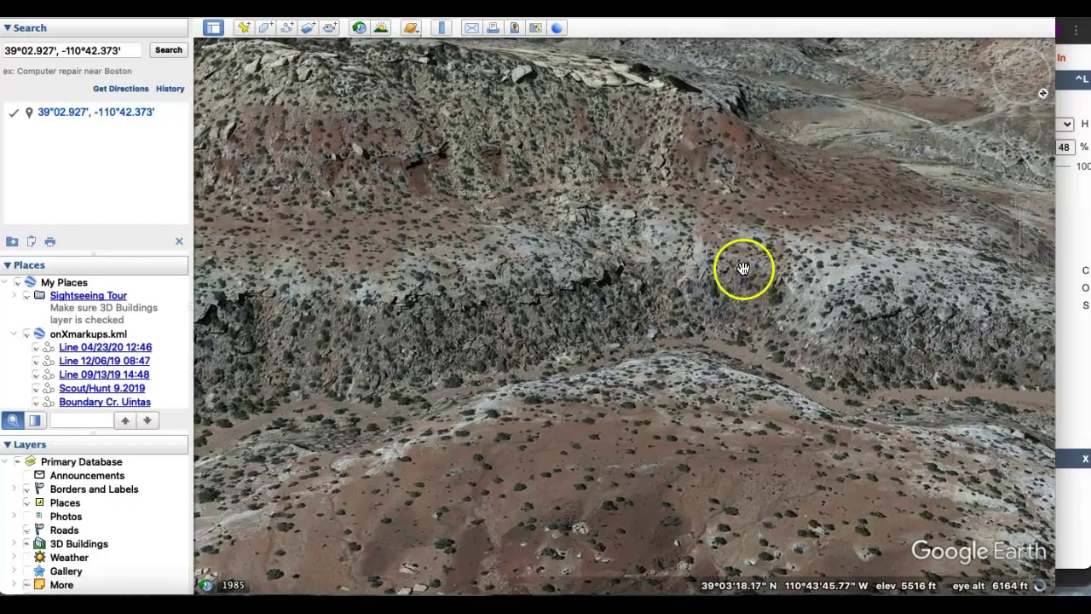
{"action": "left_click_drag", "start_coordinate": [358, 335], "coordinate": [513, 295]}
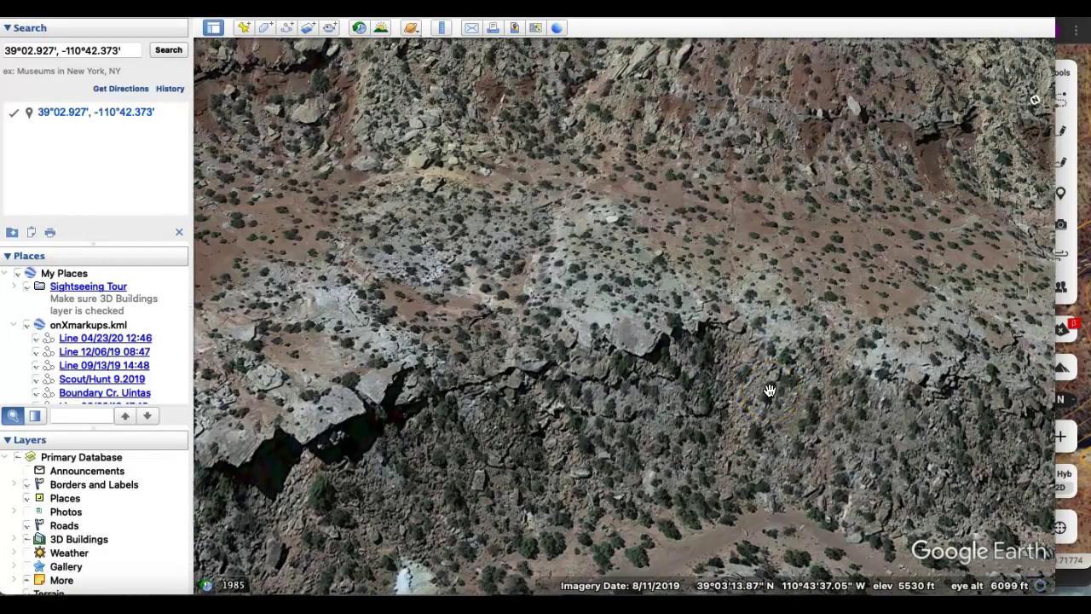
{"action": "left_click_drag", "start_coordinate": [408, 518], "coordinate": [787, 377]}
{"action": "left_click_drag", "start_coordinate": [419, 451], "coordinate": [616, 187]}
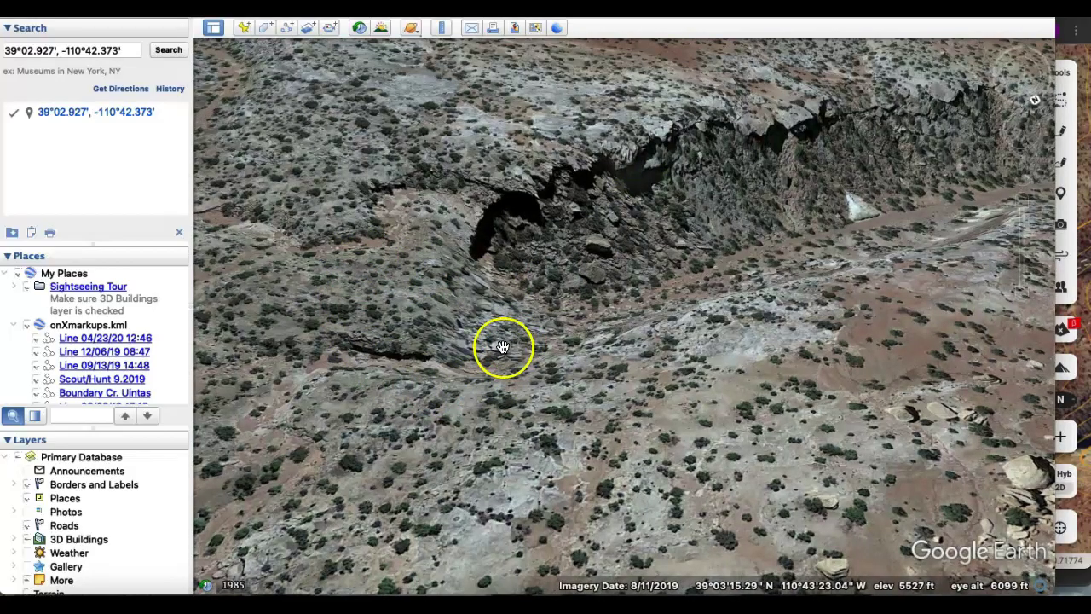
Follow the side canyon in 3D to its junction with the main wash and on around the wash's bend.
{"action": "scroll", "coordinate": [503, 347], "scroll_direction": "down", "scroll_amount": 5}
{"action": "left_click_drag", "start_coordinate": [921, 267], "coordinate": [422, 218]}
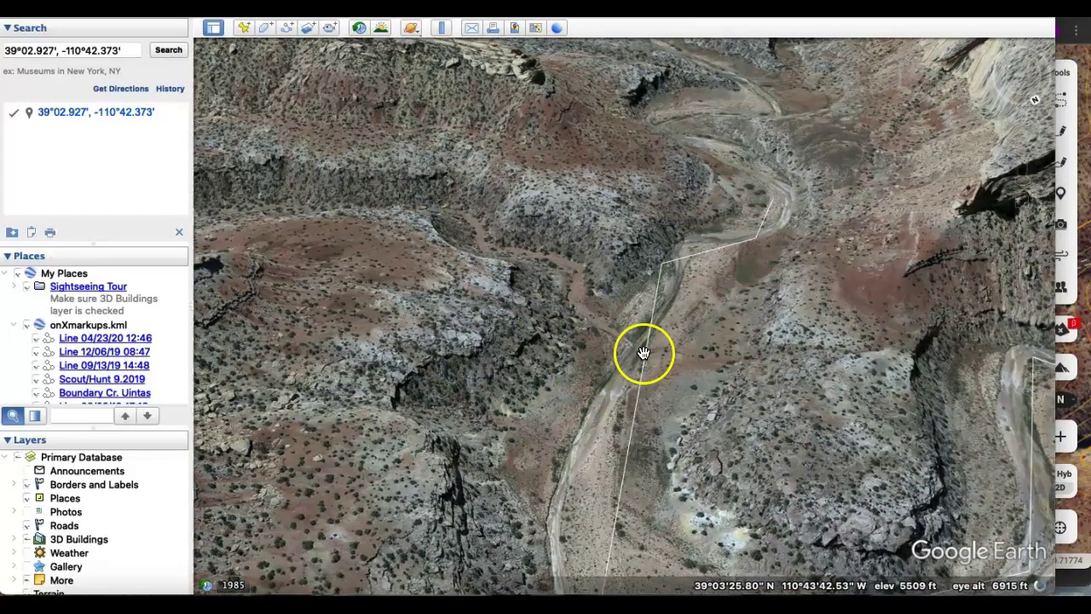
{"action": "left_click_drag", "start_coordinate": [640, 340], "coordinate": [487, 363]}
{"action": "scroll", "coordinate": [486, 363], "scroll_direction": "up", "scroll_amount": 3}
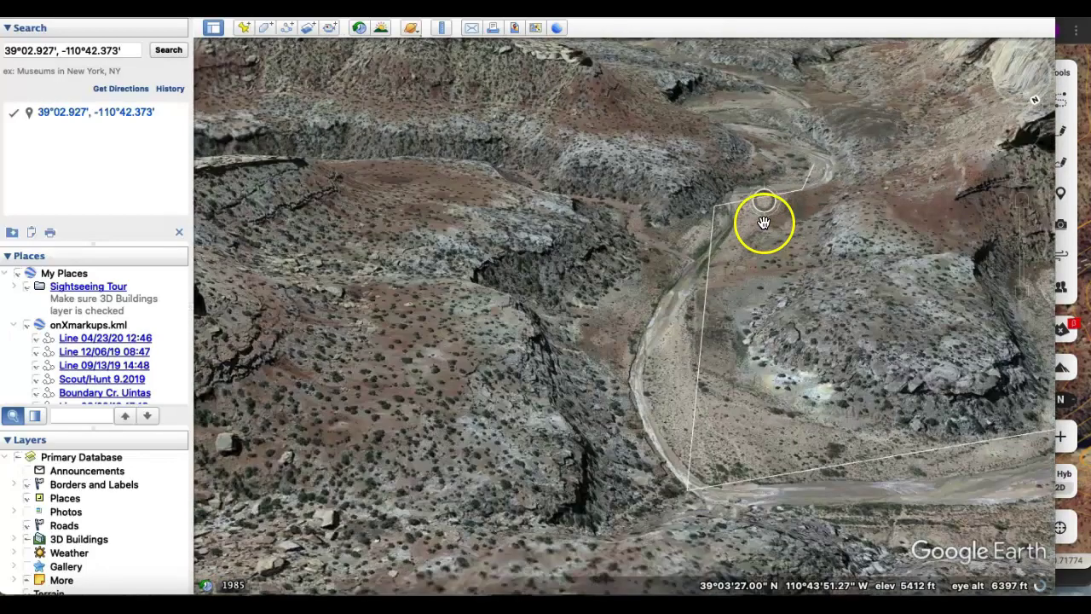
{"action": "left_click_drag", "start_coordinate": [709, 446], "coordinate": [505, 381]}
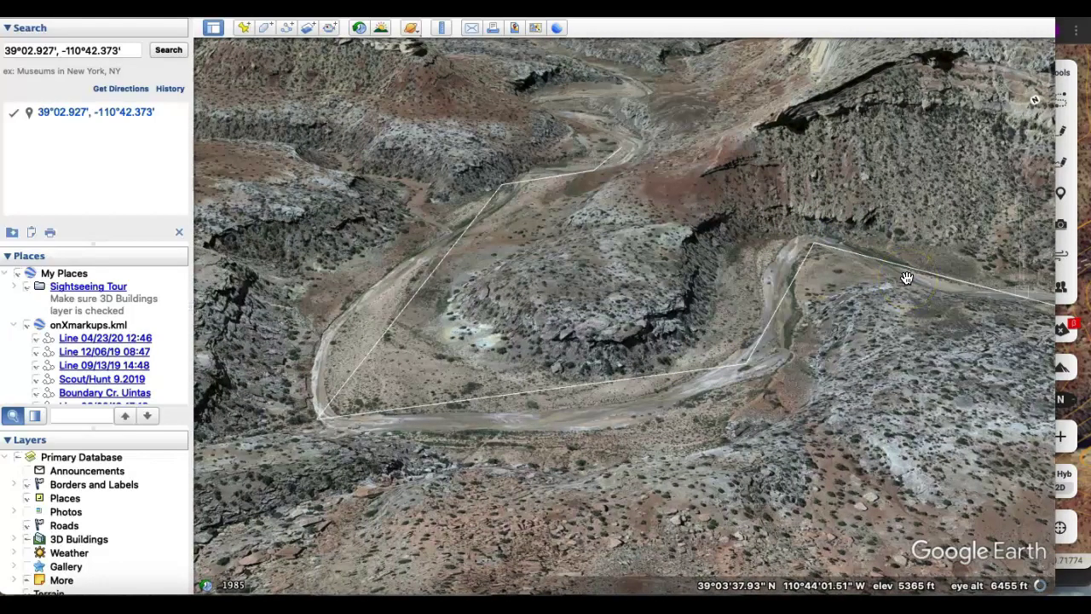
Back in CalTopo, set the Global Imagery opacity to 0% to view the topography of the canyons north of the dotted trail.
{"action": "key", "text": "super+Tab"}
{"action": "left_click", "coordinate": [567, 373]}
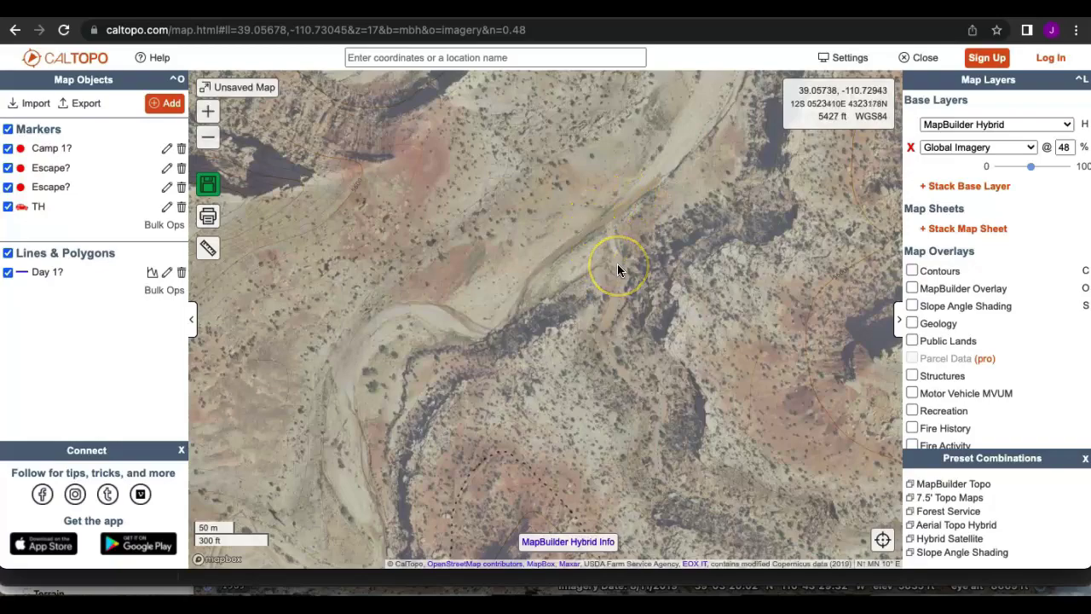
{"action": "scroll", "coordinate": [618, 270], "scroll_direction": "down", "scroll_amount": 3}
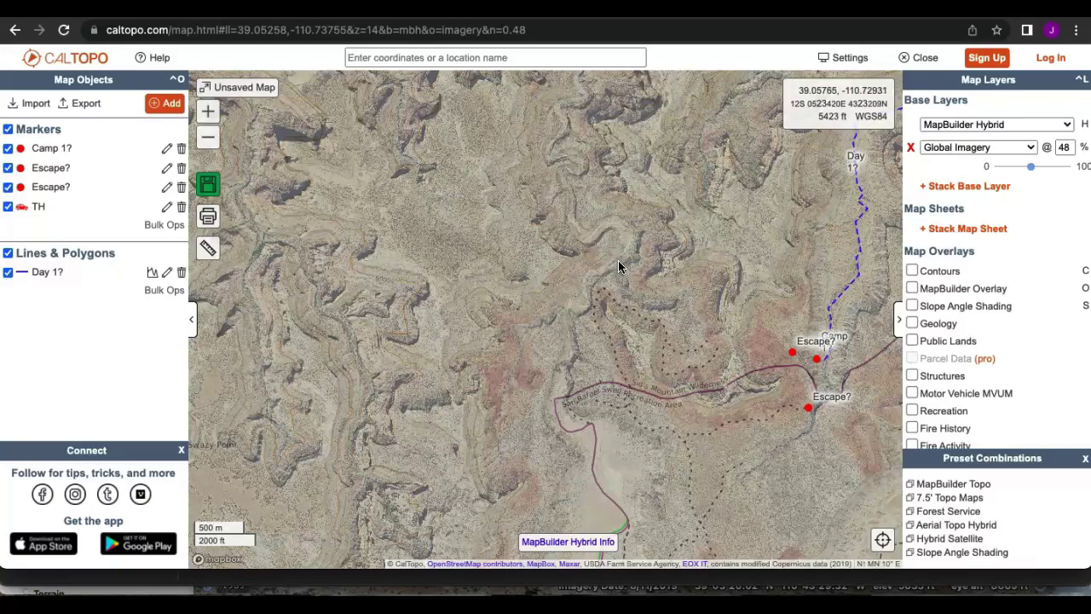
{"action": "left_click_drag", "start_coordinate": [608, 162], "coordinate": [601, 293]}
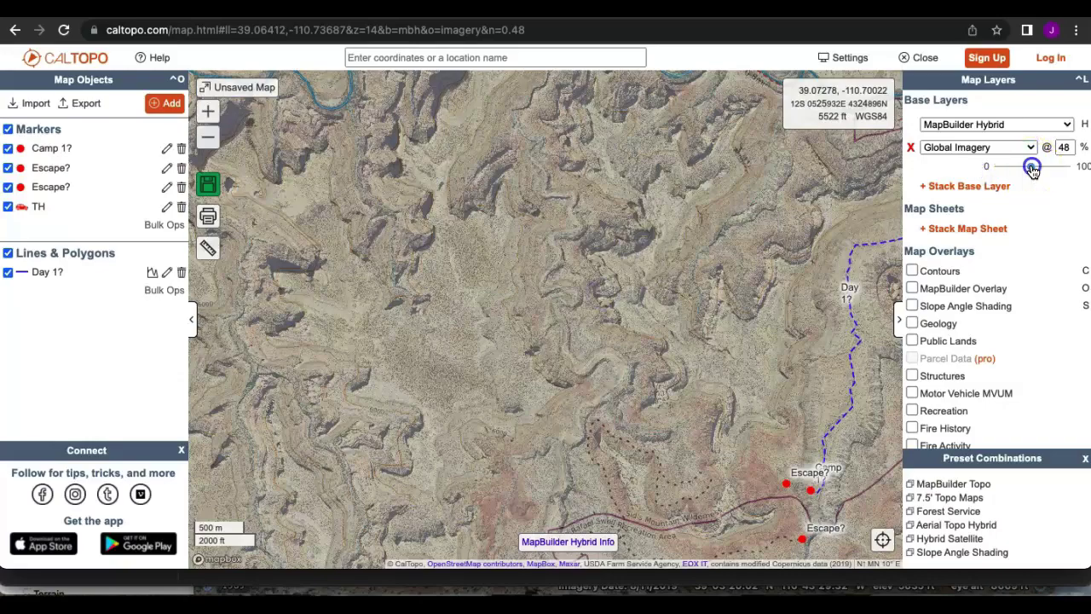
{"action": "left_click_drag", "start_coordinate": [1032, 169], "coordinate": [997, 170]}
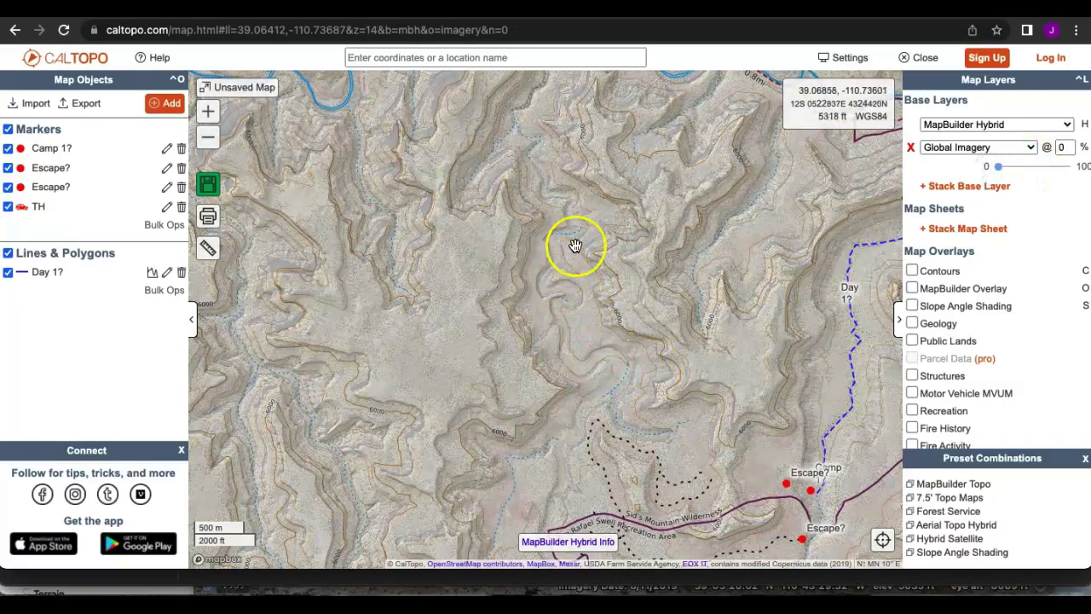
Follow the main drainage north to the river and examine the contours around its mouth near 39.0927, -110.7307.
{"action": "left_click_drag", "start_coordinate": [576, 220], "coordinate": [565, 333]}
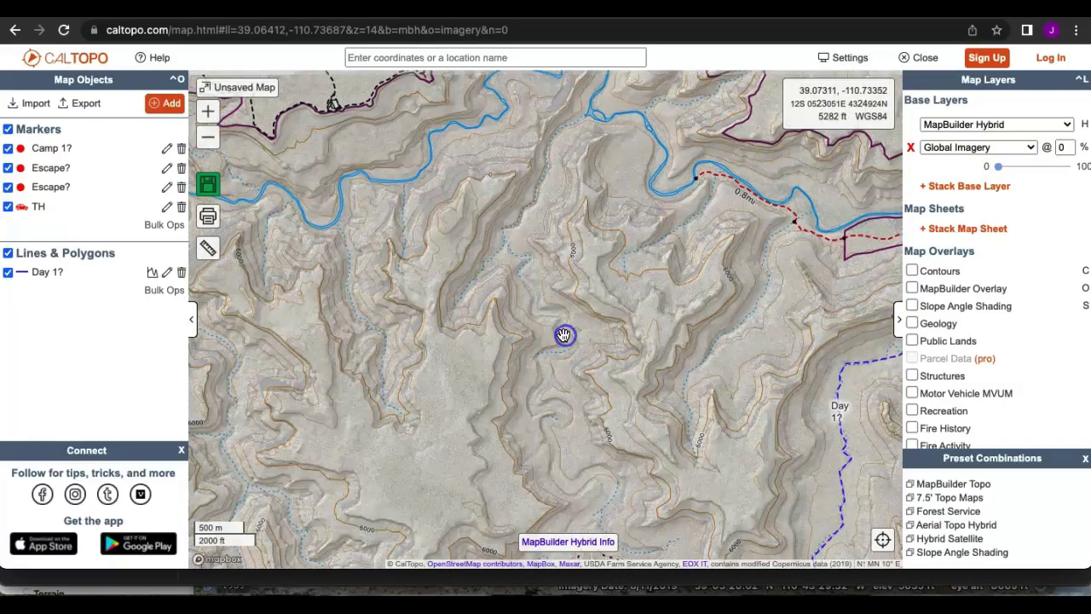
{"action": "scroll", "coordinate": [518, 217], "scroll_direction": "up", "scroll_amount": 3}
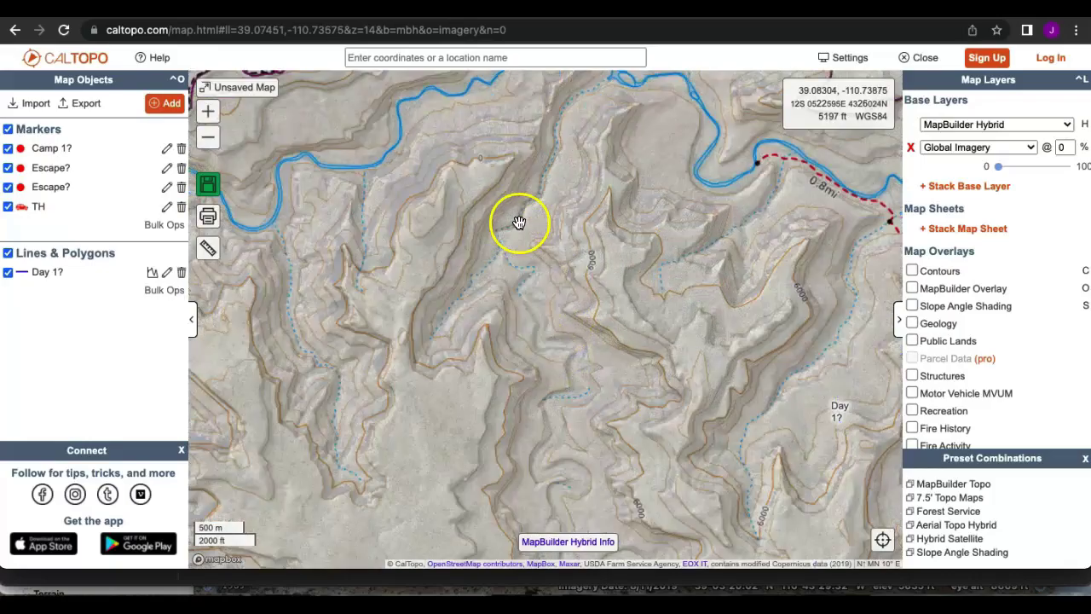
{"action": "left_click_drag", "start_coordinate": [611, 151], "coordinate": [417, 475]}
{"action": "left_click_drag", "start_coordinate": [539, 289], "coordinate": [487, 426]}
{"action": "left_click_drag", "start_coordinate": [518, 141], "coordinate": [268, 459]}
{"action": "left_click_drag", "start_coordinate": [485, 161], "coordinate": [388, 343]}
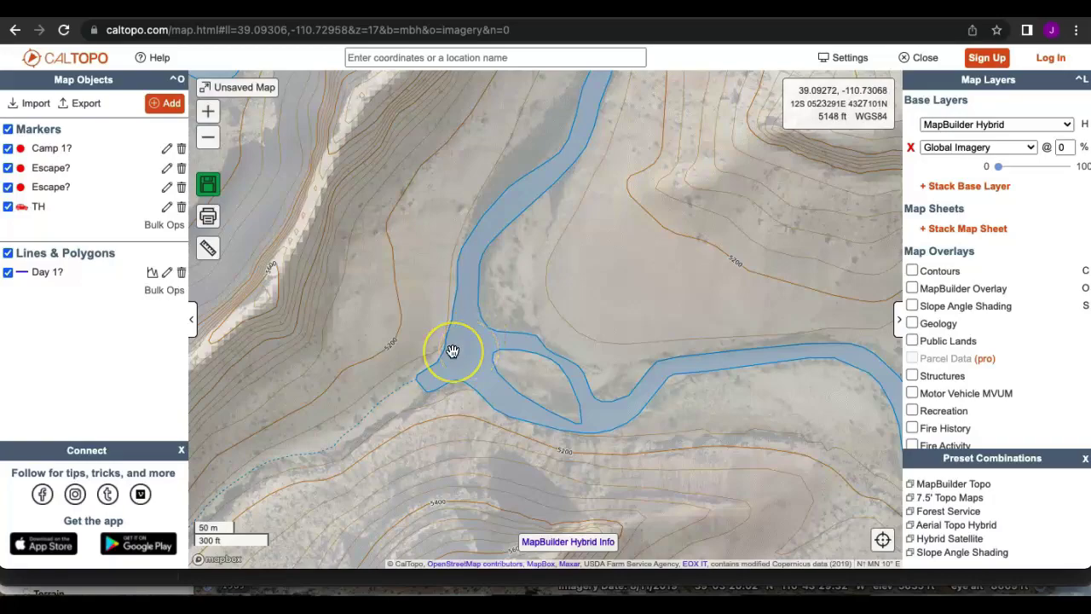
{"action": "left_click", "coordinate": [282, 446]}
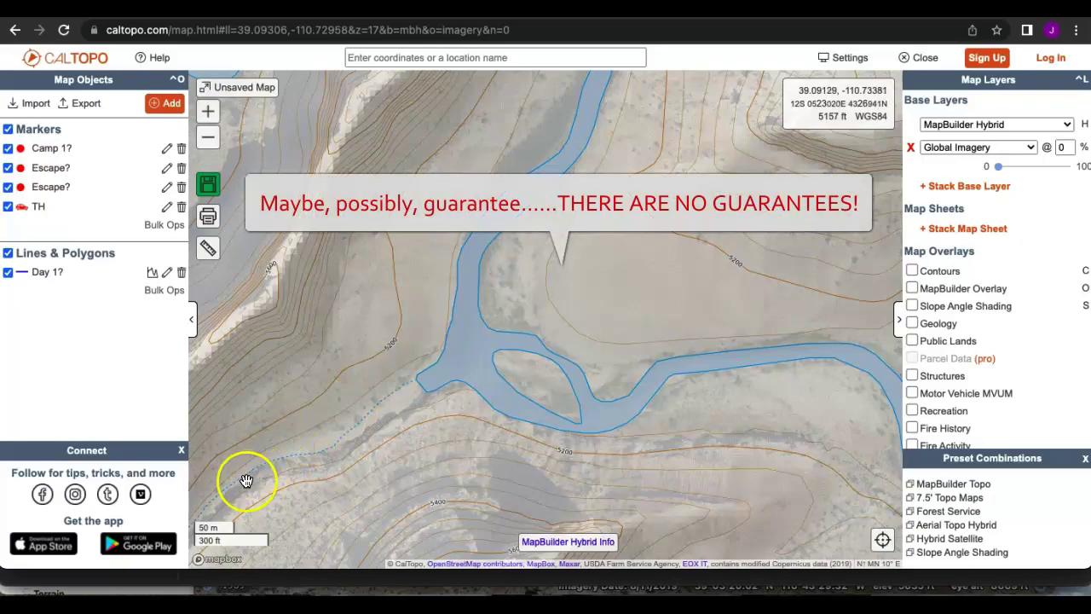
{"action": "left_click_drag", "start_coordinate": [329, 419], "coordinate": [355, 389]}
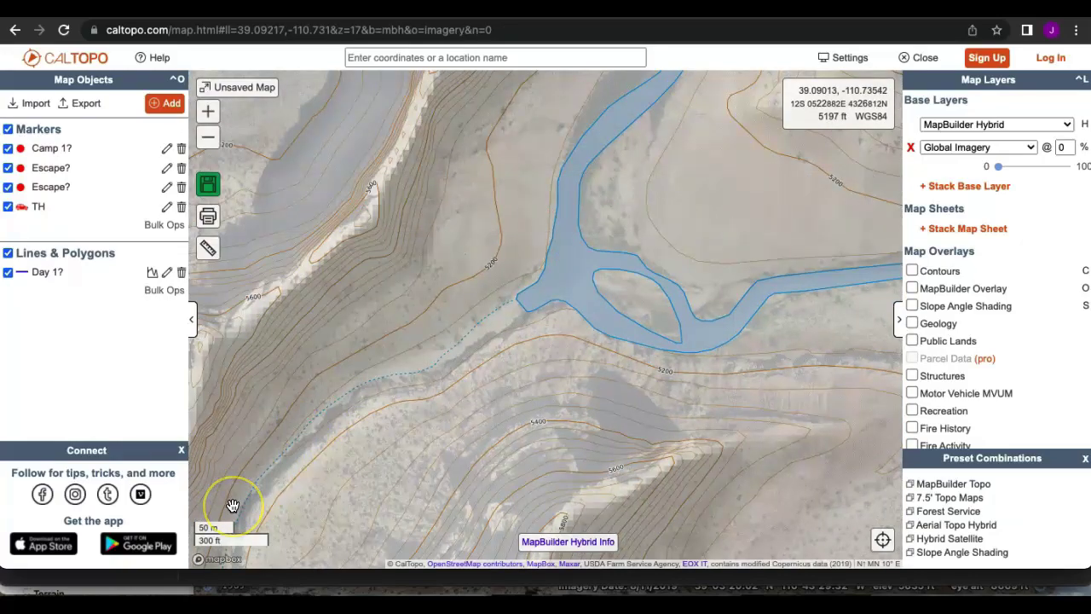
{"action": "left_click_drag", "start_coordinate": [520, 314], "coordinate": [548, 271]}
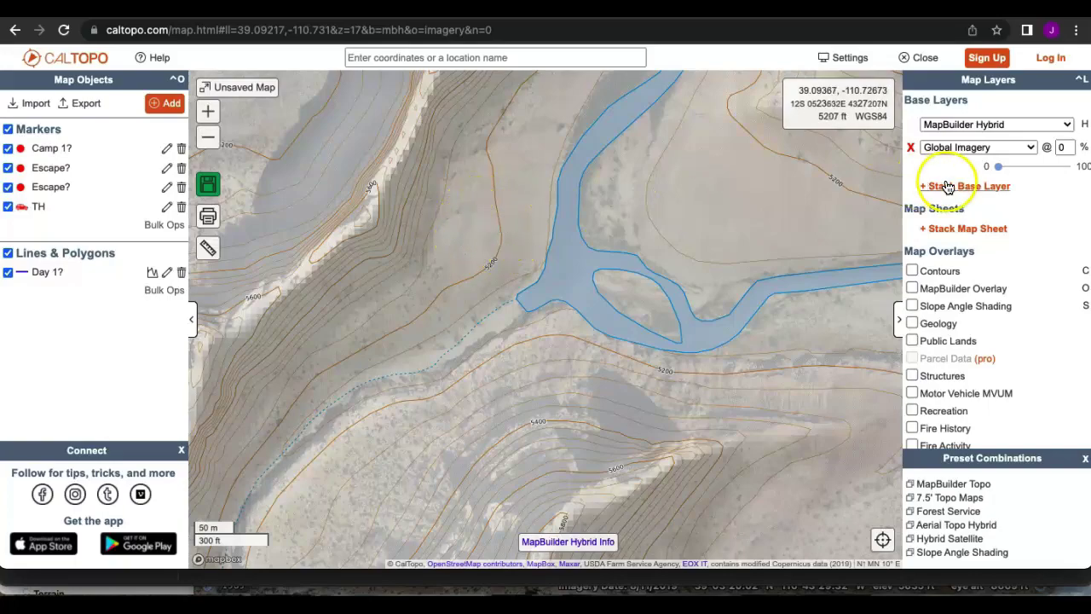
Set the Global Imagery opacity to 60% and examine the flat bench west of the river at the drainage's mouth.
{"action": "left_click_drag", "start_coordinate": [1032, 169], "coordinate": [1041, 171]}
{"action": "scroll", "coordinate": [591, 250], "scroll_direction": "up", "scroll_amount": 3}
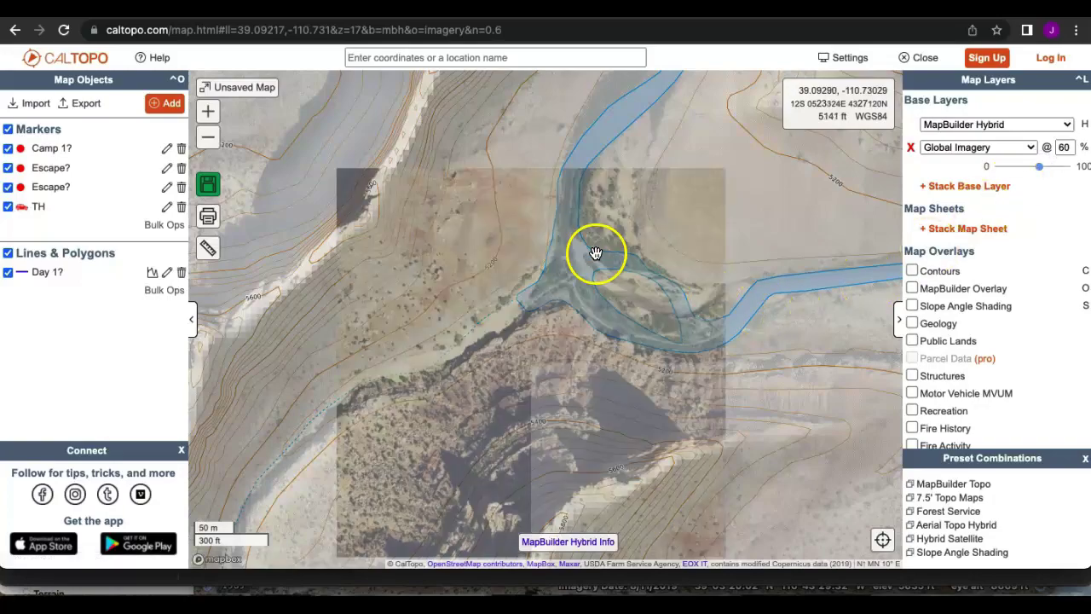
{"action": "scroll", "coordinate": [510, 219], "scroll_direction": "up", "scroll_amount": 4}
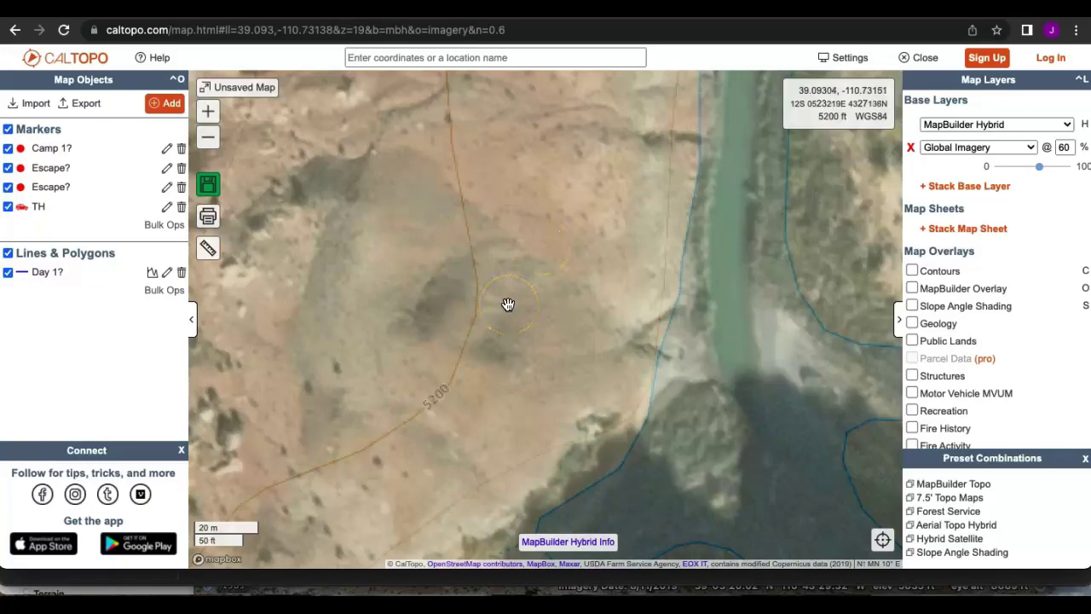
{"action": "scroll", "coordinate": [548, 278], "scroll_direction": "down", "scroll_amount": 3}
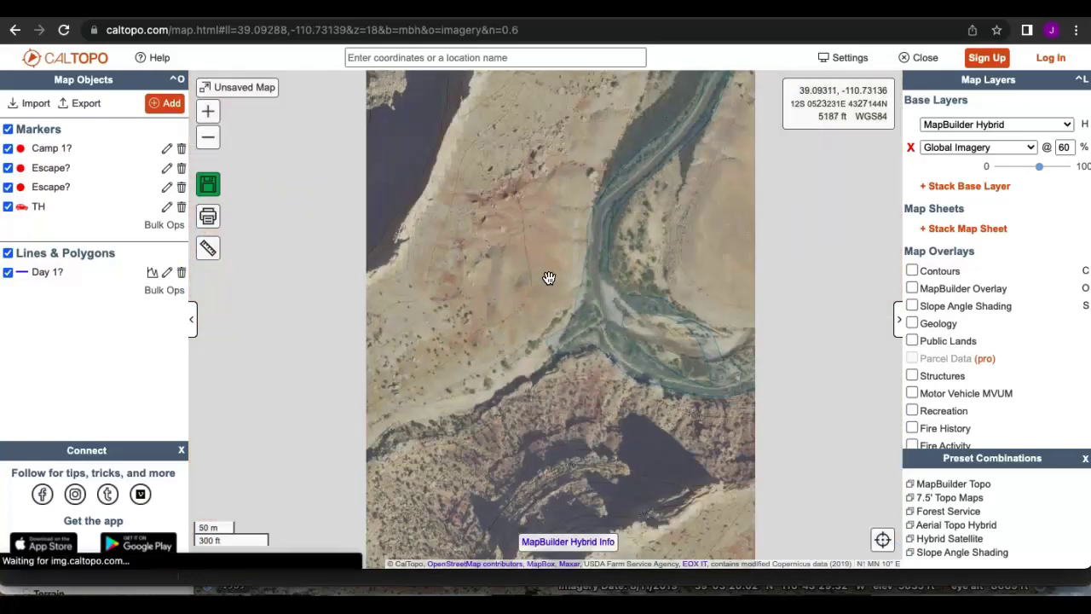
Add a marker labelled "Camp 2?" on the bench west of the river at 39.09335, -110.73145.
{"action": "left_click", "coordinate": [543, 256]}
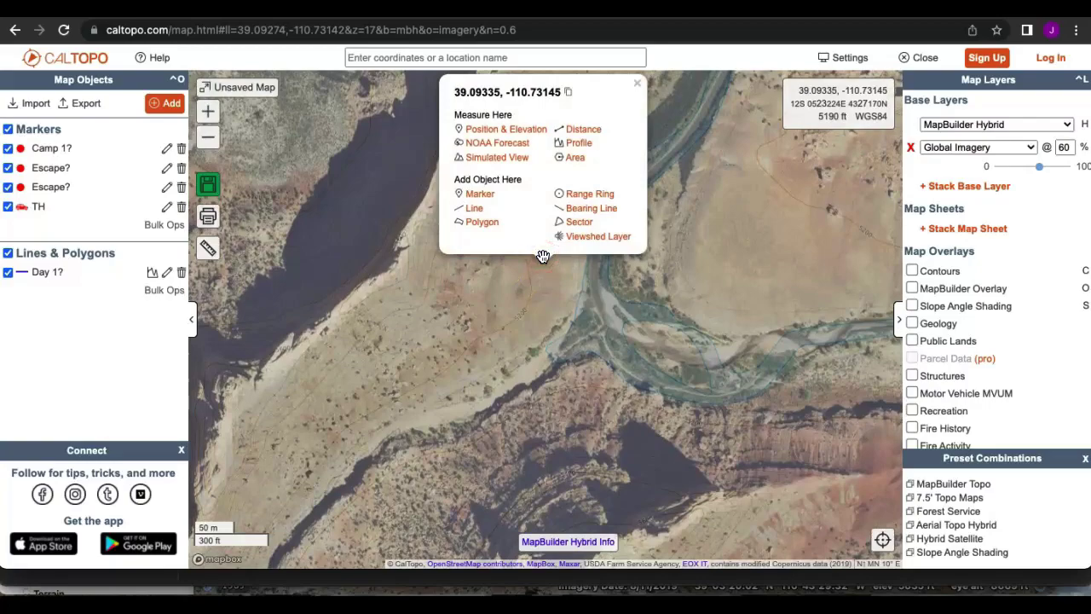
{"action": "left_click", "coordinate": [477, 195]}
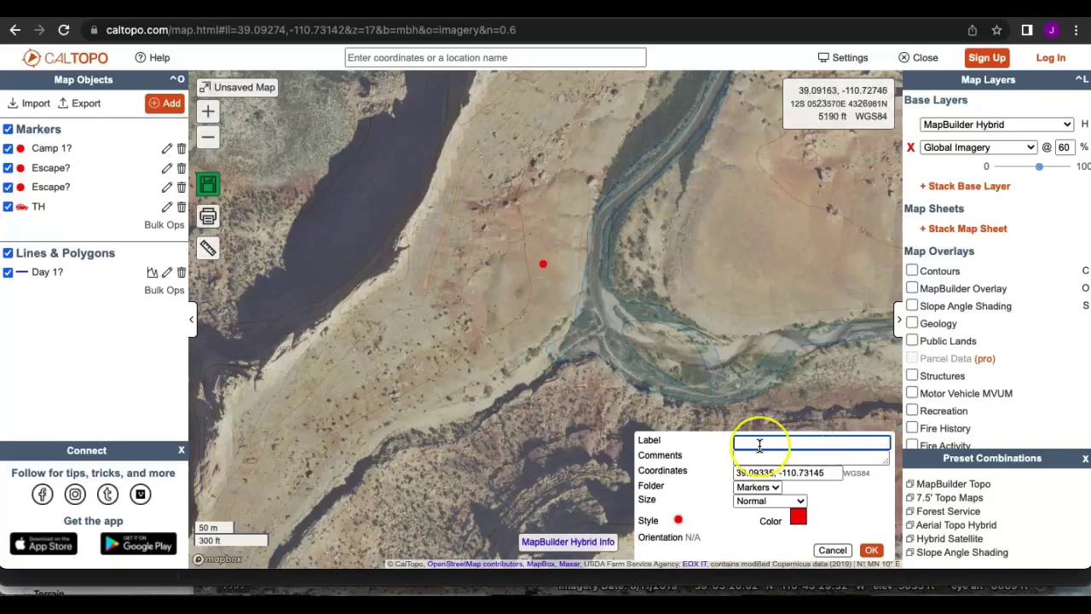
{"action": "type", "text": "Camp 2?"}
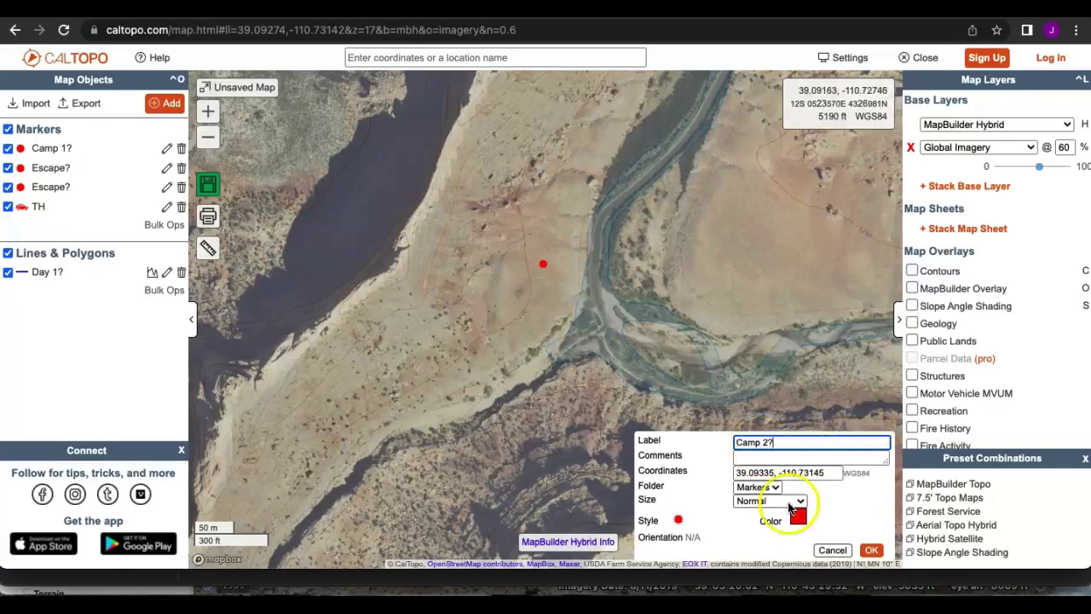
{"action": "left_click", "coordinate": [871, 551]}
Trace the canyon south from Camp 2? back to the Camp 1? and Escape? markers.
{"action": "scroll", "coordinate": [653, 468], "scroll_direction": "down", "scroll_amount": 5}
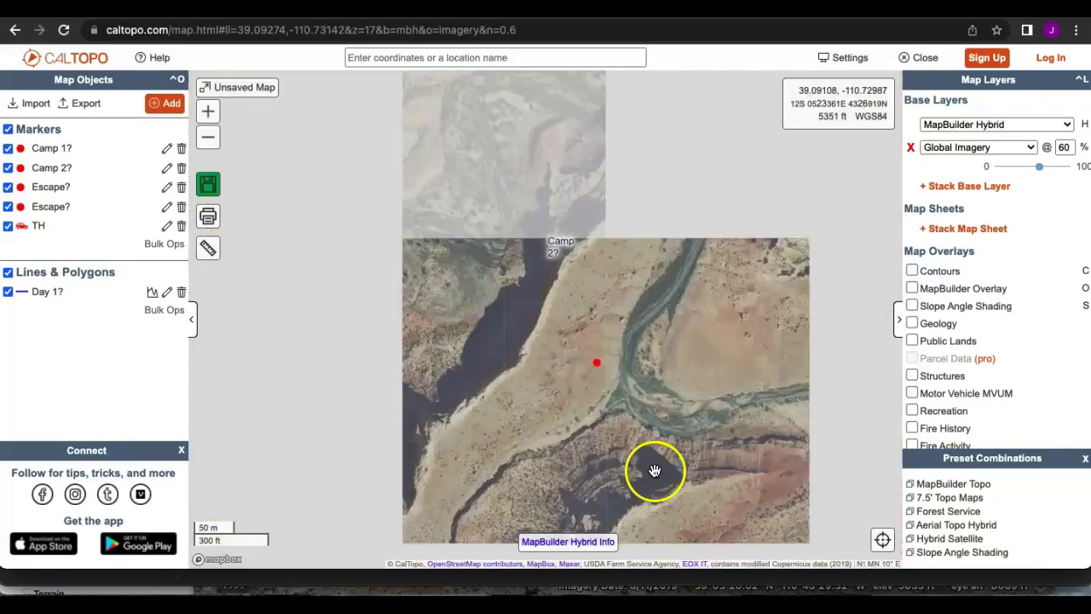
{"action": "left_click_drag", "start_coordinate": [653, 467], "coordinate": [649, 198]}
{"action": "left_click_drag", "start_coordinate": [585, 458], "coordinate": [455, 200]}
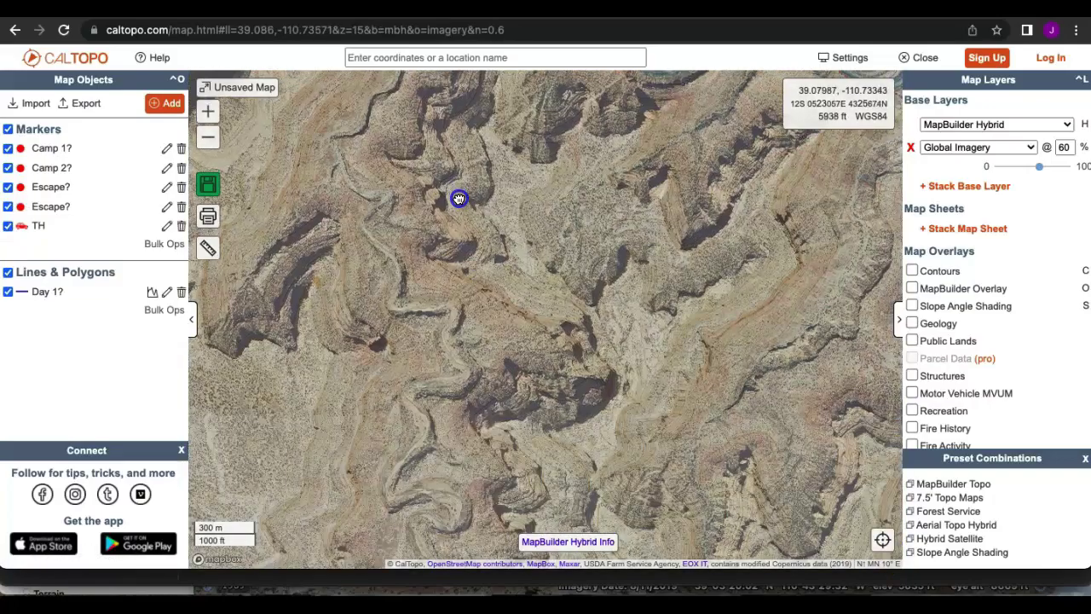
{"action": "left_click_drag", "start_coordinate": [568, 414], "coordinate": [527, 216]}
{"action": "left_click_drag", "start_coordinate": [592, 465], "coordinate": [514, 207]}
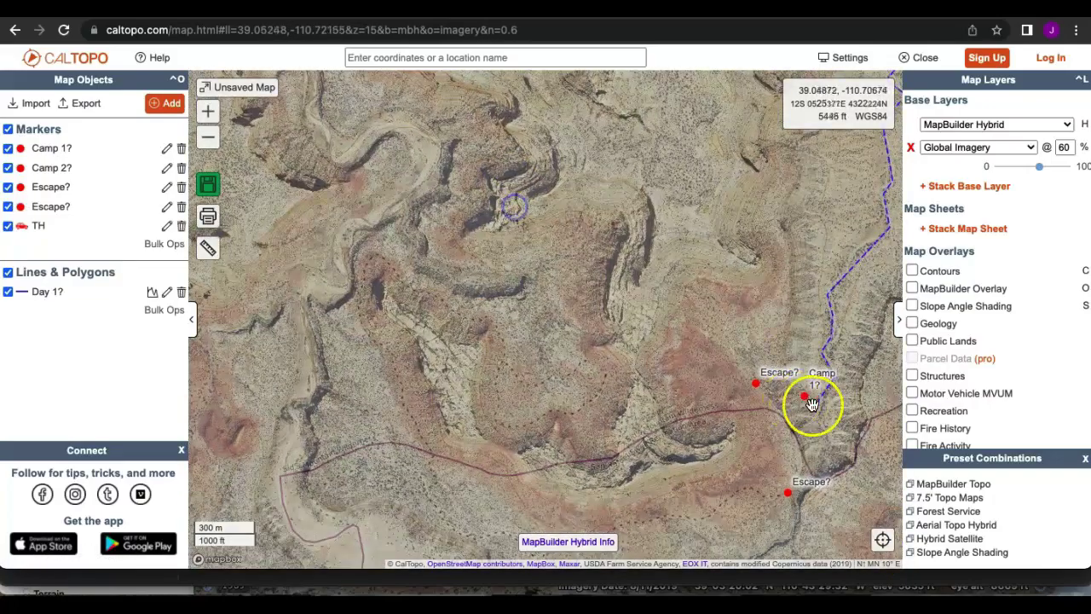
Start a new line at the Camp 1? marker and label it "Day 2?".
{"action": "scroll", "coordinate": [804, 405], "scroll_direction": "up", "scroll_amount": 2}
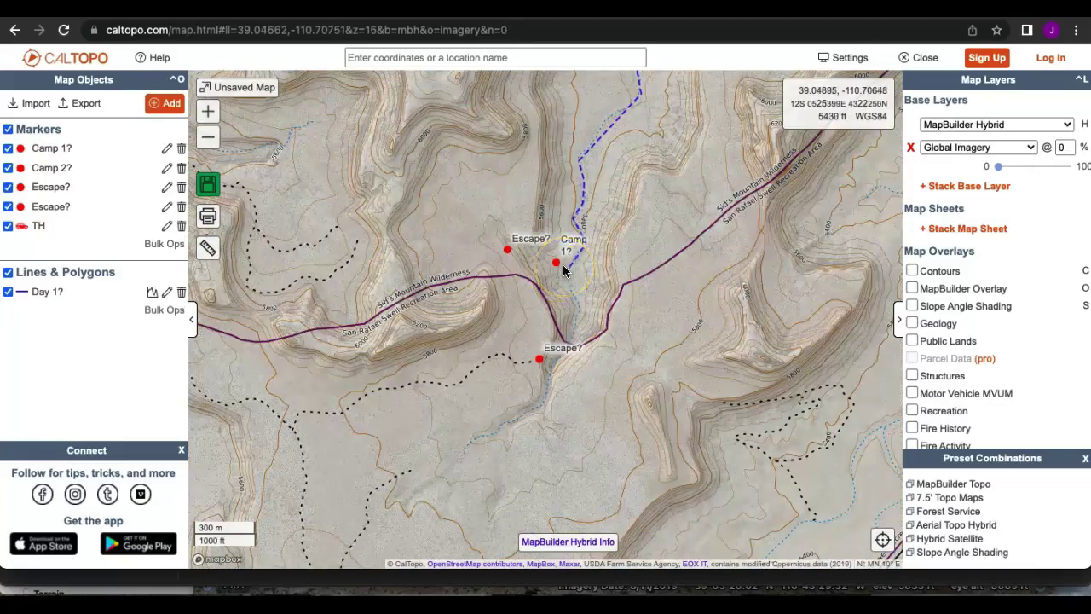
{"action": "left_click", "coordinate": [562, 270]}
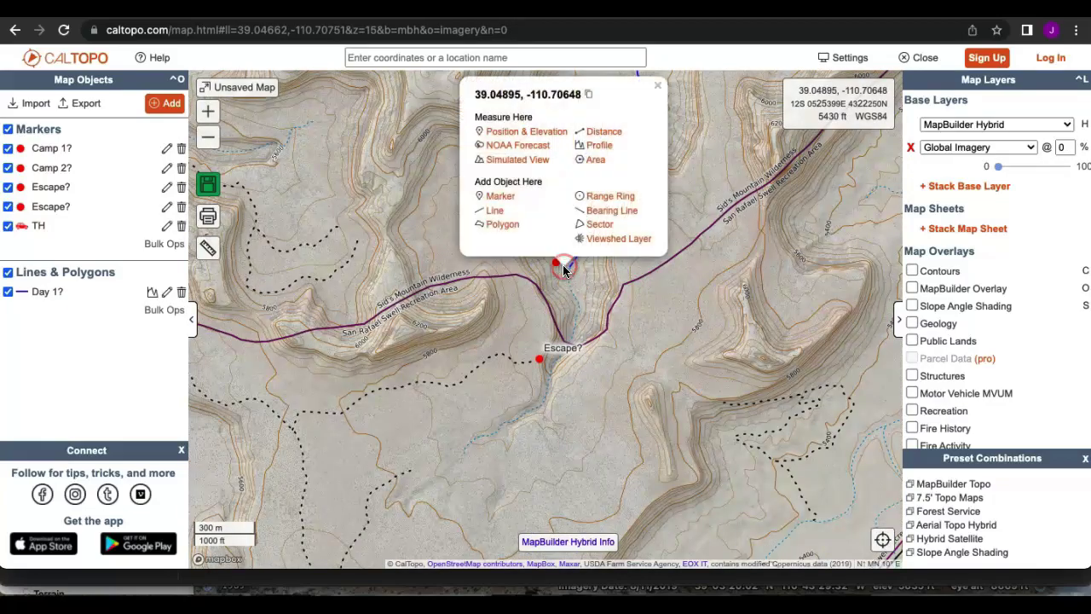
{"action": "left_click", "coordinate": [497, 214]}
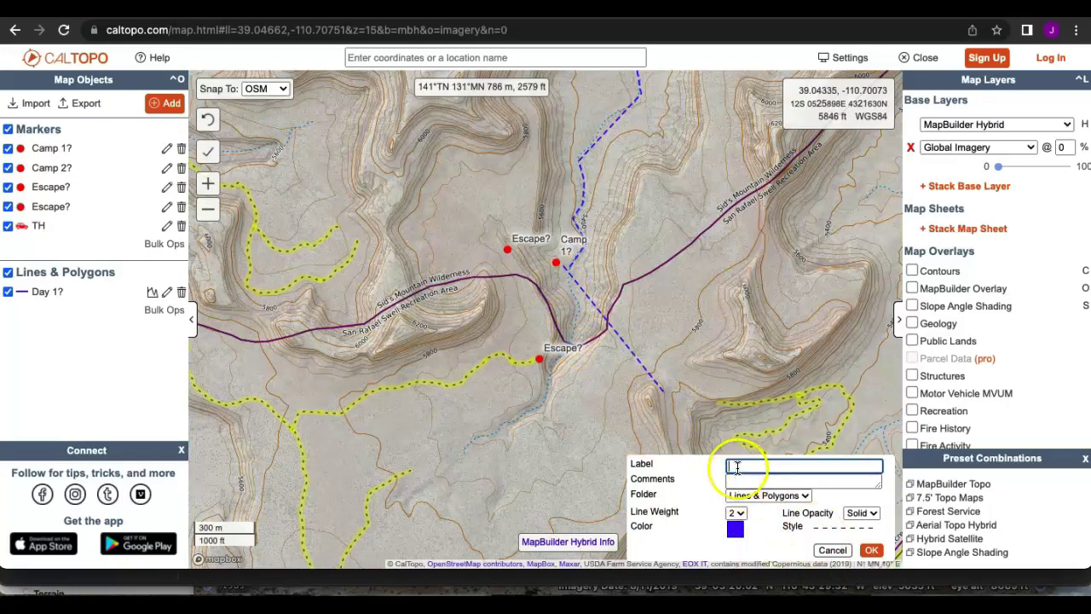
{"action": "type", "text": "Day 2?"}
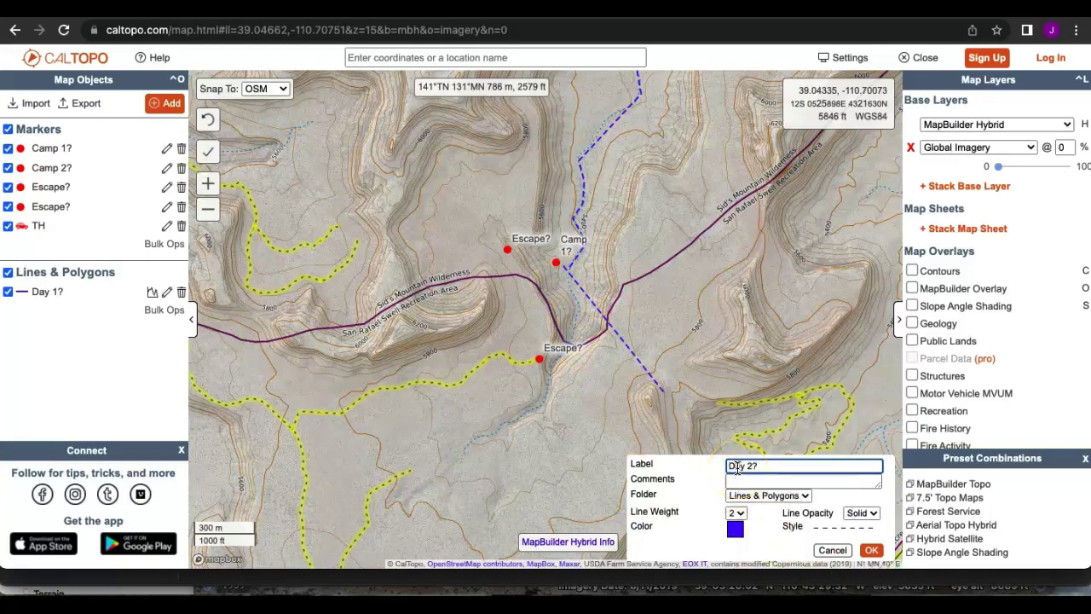
{"action": "left_click", "coordinate": [871, 551]}
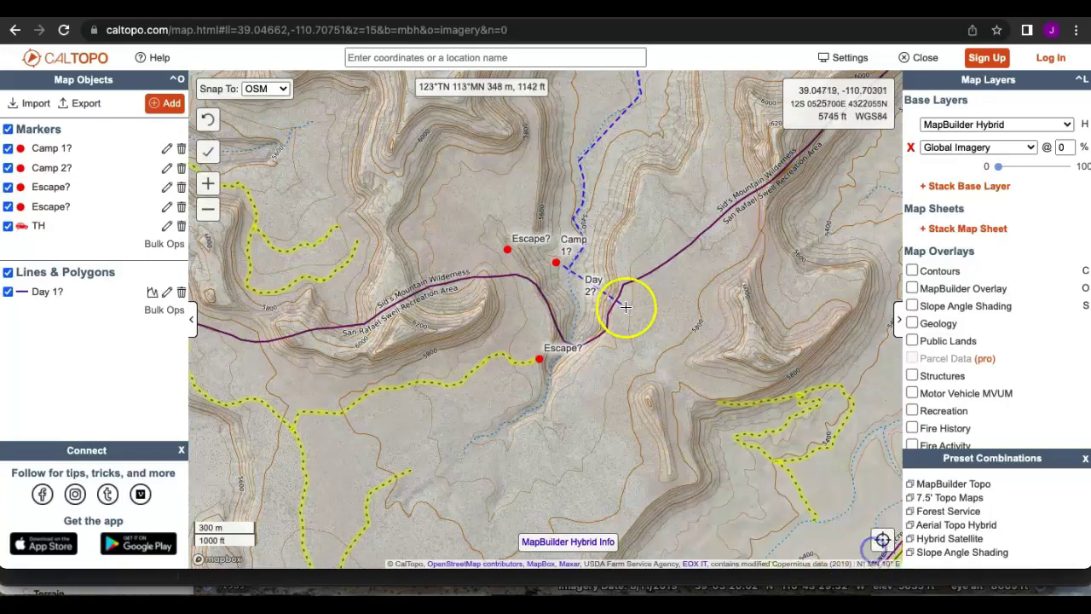
Route the Day 2? line via the western Escape? marker, south around the mesa and north across the wilderness boundary into the next drainage.
{"action": "left_click", "coordinate": [508, 249]}
{"action": "left_click", "coordinate": [517, 326]}
{"action": "mouse_move", "coordinate": [498, 367]}
{"action": "left_mouse_down"}
{"action": "mouse_move", "coordinate": [450, 399]}
{"action": "mouse_move", "coordinate": [395, 398]}
{"action": "mouse_move", "coordinate": [341, 426]}
{"action": "mouse_move", "coordinate": [272, 402]}
{"action": "mouse_move", "coordinate": [226, 358]}
{"action": "mouse_move", "coordinate": [256, 321]}
{"action": "mouse_move", "coordinate": [256, 236]}
{"action": "mouse_move", "coordinate": [268, 219]}
{"action": "mouse_move", "coordinate": [244, 175]}
{"action": "mouse_move", "coordinate": [318, 172]}
{"action": "mouse_move", "coordinate": [418, 200]}
{"action": "left_mouse_up"}
{"action": "left_click", "coordinate": [397, 196]}
{"action": "left_click", "coordinate": [348, 174]}
{"action": "mouse_move", "coordinate": [339, 170]}
{"action": "left_mouse_down"}
{"action": "mouse_move", "coordinate": [350, 158]}
{"action": "mouse_move", "coordinate": [336, 128]}
{"action": "left_mouse_up"}
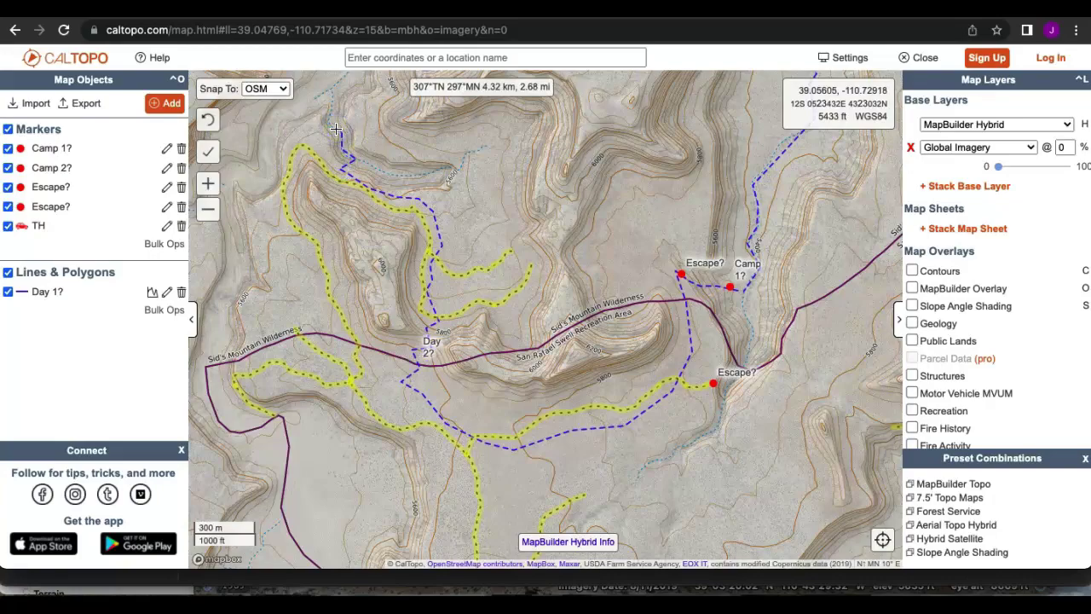
Continue the Day 2? line north down the winding canyon and finish it at the Camp 2? marker.
{"action": "left_click_drag", "start_coordinate": [336, 129], "coordinate": [329, 88]}
{"action": "left_click", "coordinate": [329, 89]}
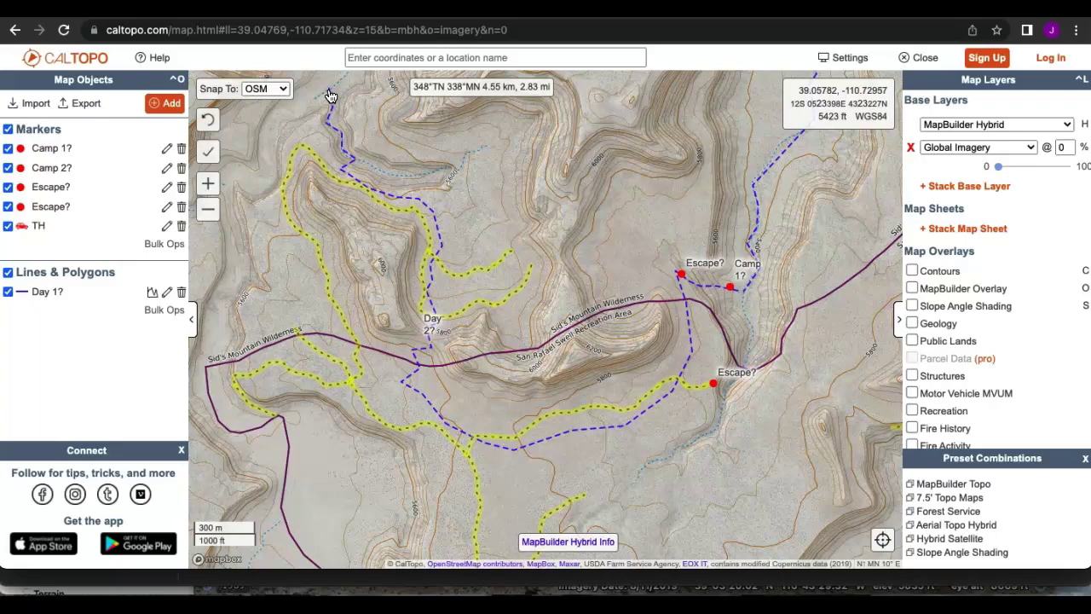
{"action": "left_click", "coordinate": [331, 95]}
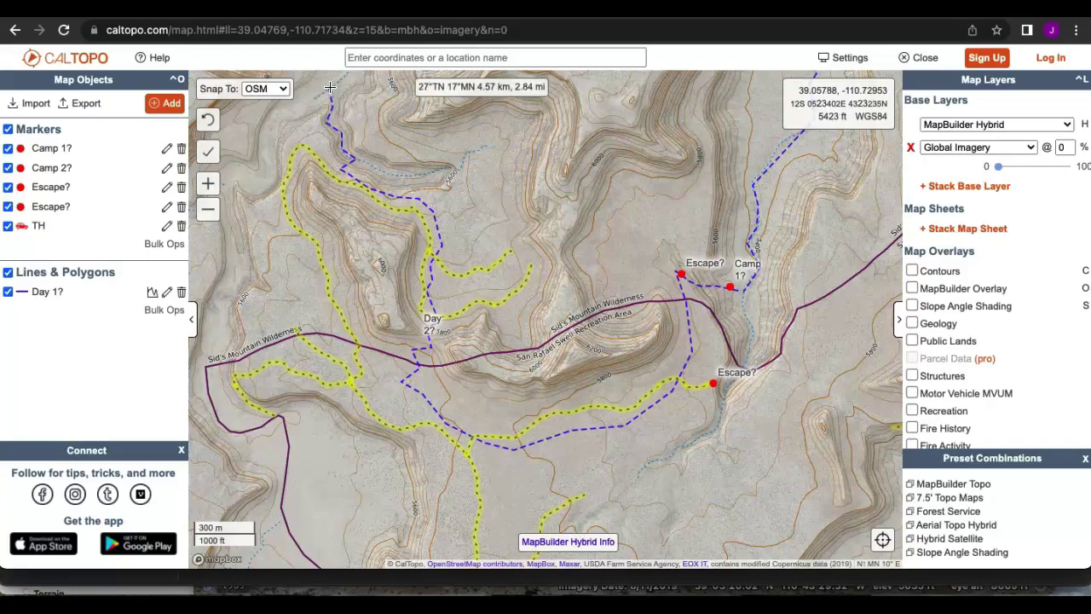
{"action": "left_click_drag", "start_coordinate": [330, 87], "coordinate": [410, 260]}
{"action": "scroll", "coordinate": [409, 260], "scroll_direction": "down", "scroll_amount": 2}
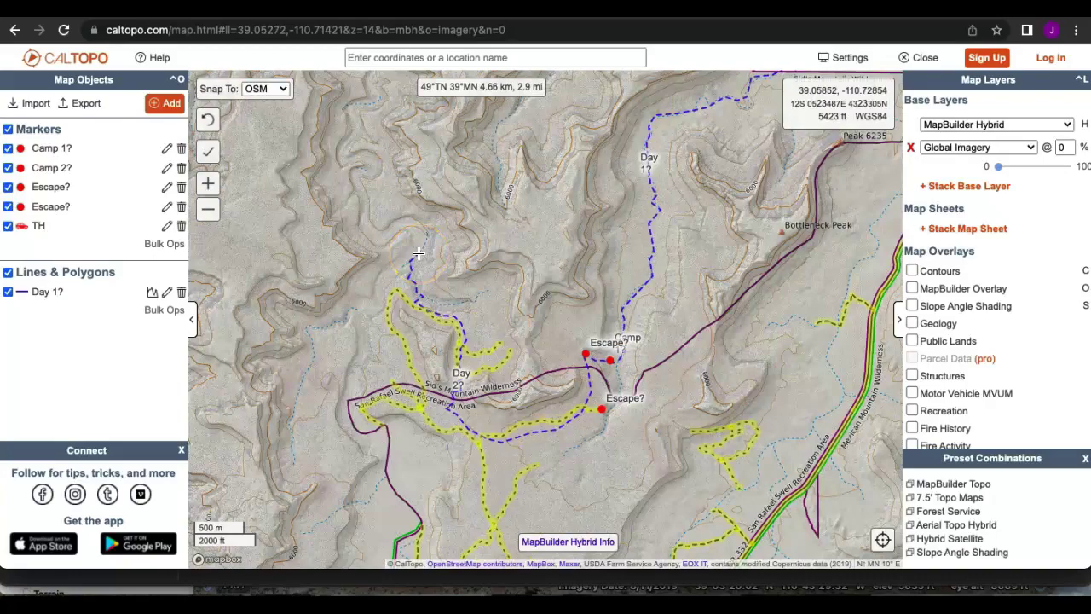
{"action": "left_click", "coordinate": [420, 253]}
{"action": "mouse_move", "coordinate": [422, 252]}
{"action": "left_mouse_down"}
{"action": "mouse_move", "coordinate": [418, 229]}
{"action": "mouse_move", "coordinate": [377, 235]}
{"action": "mouse_move", "coordinate": [357, 184]}
{"action": "mouse_move", "coordinate": [367, 172]}
{"action": "mouse_move", "coordinate": [346, 152]}
{"action": "mouse_move", "coordinate": [348, 107]}
{"action": "mouse_move", "coordinate": [292, 316]}
{"action": "mouse_move", "coordinate": [324, 319]}
{"action": "mouse_move", "coordinate": [309, 258]}
{"action": "mouse_move", "coordinate": [250, 242]}
{"action": "mouse_move", "coordinate": [252, 214]}
{"action": "mouse_move", "coordinate": [224, 163]}
{"action": "mouse_move", "coordinate": [241, 137]}
{"action": "mouse_move", "coordinate": [386, 240]}
{"action": "mouse_move", "coordinate": [360, 220]}
{"action": "mouse_move", "coordinate": [350, 186]}
{"action": "mouse_move", "coordinate": [396, 143]}
{"action": "mouse_move", "coordinate": [288, 348]}
{"action": "mouse_move", "coordinate": [312, 315]}
{"action": "mouse_move", "coordinate": [316, 271]}
{"action": "mouse_move", "coordinate": [383, 184]}
{"action": "left_mouse_up"}
{"action": "scroll", "coordinate": [311, 303], "scroll_direction": "up", "scroll_amount": 1}
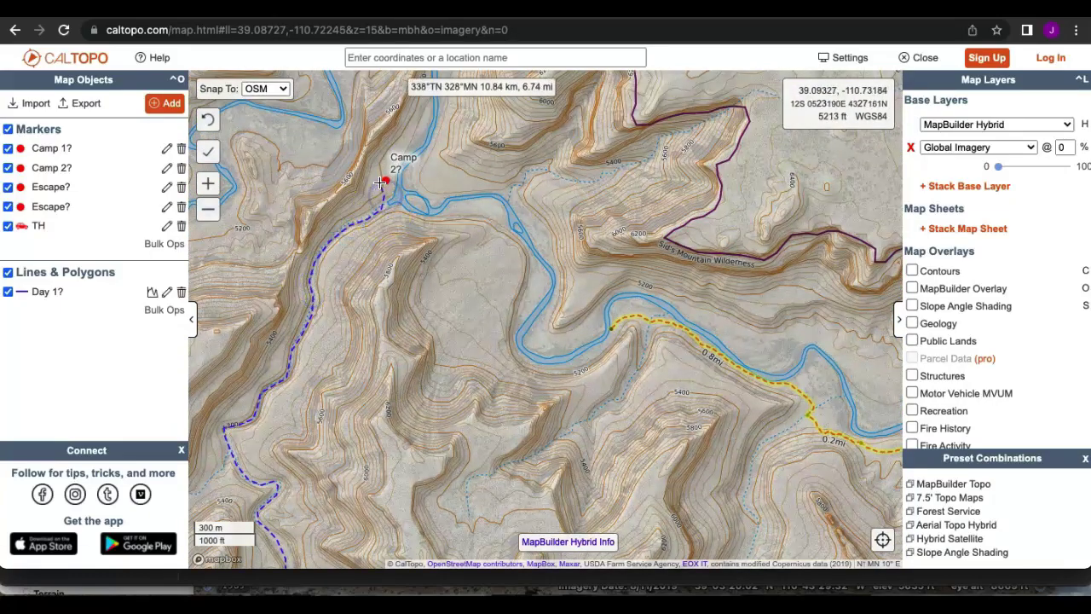
{"action": "double_click", "coordinate": [383, 184]}
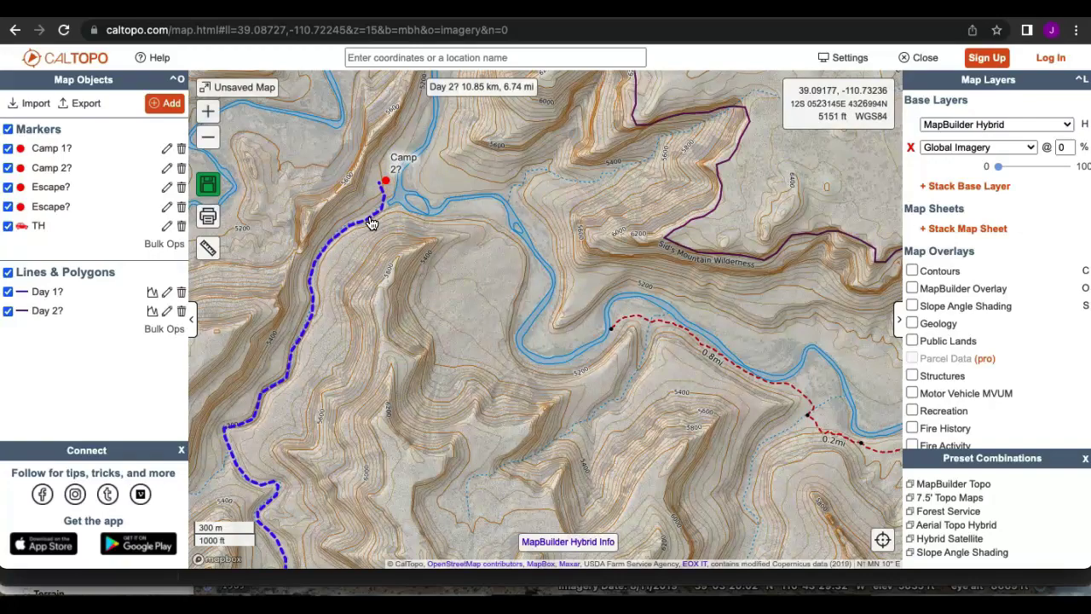
Switch to Google Earth Pro and examine the canyon bottom northward along the drawn route through its first tight meanders.
{"action": "left_click_drag", "start_coordinate": [369, 433], "coordinate": [414, 111]}
{"action": "left_click_drag", "start_coordinate": [396, 453], "coordinate": [404, 205]}
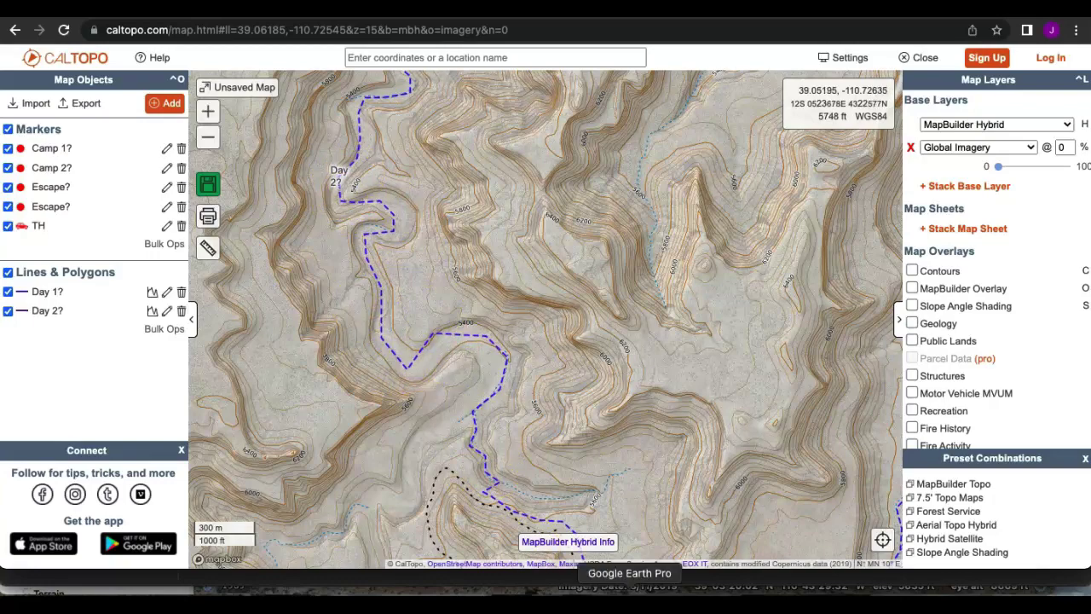
{"action": "left_click", "coordinate": [630, 596]}
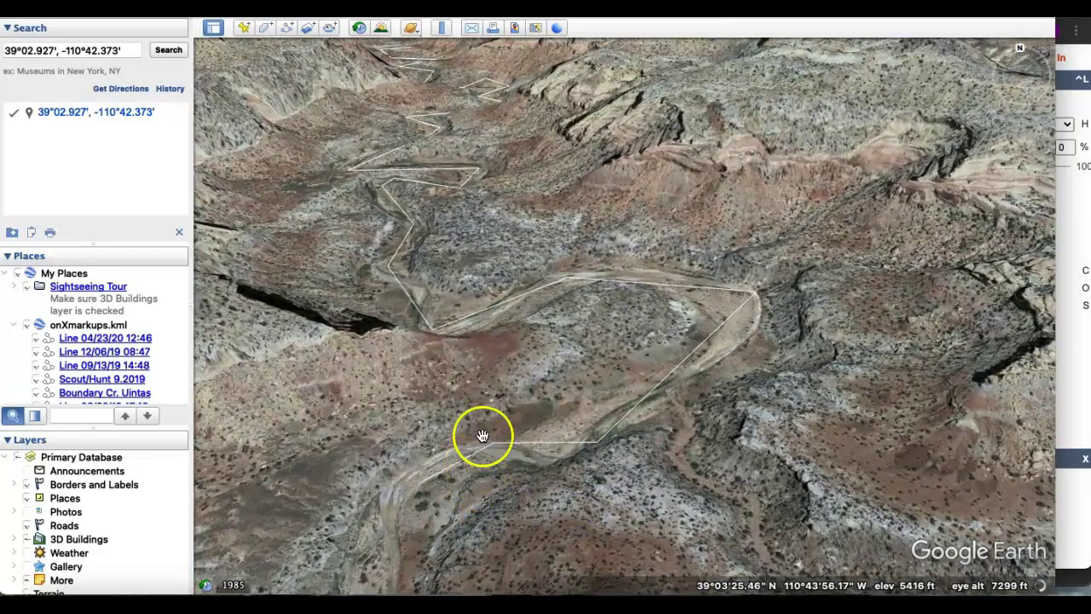
{"action": "double_click", "coordinate": [577, 500]}
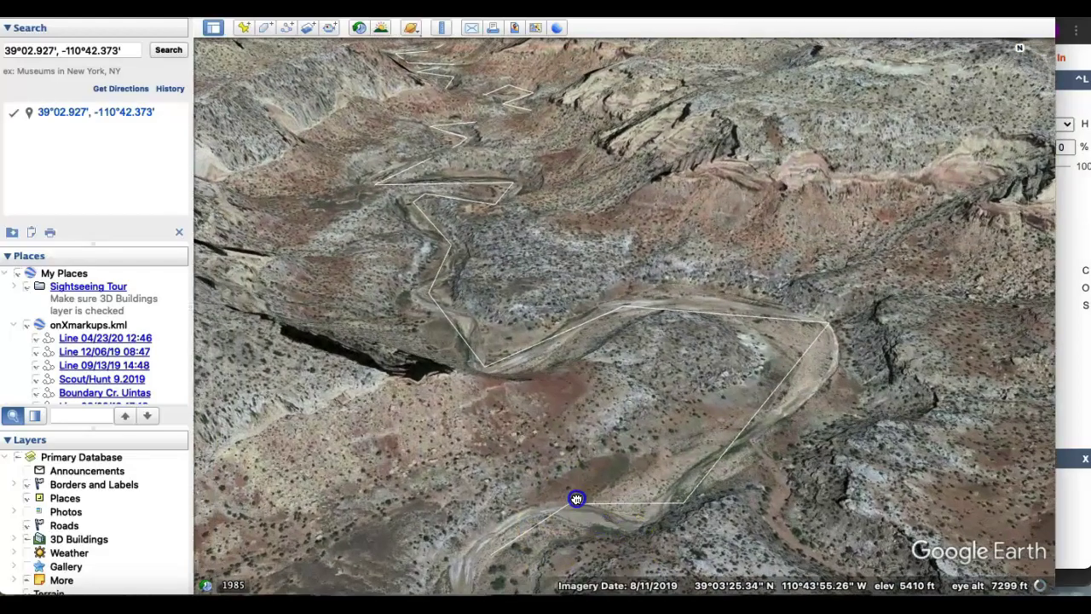
{"action": "left_click_drag", "start_coordinate": [811, 381], "coordinate": [715, 465]}
{"action": "left_click_drag", "start_coordinate": [700, 392], "coordinate": [754, 470]}
{"action": "left_click_drag", "start_coordinate": [401, 511], "coordinate": [572, 543]}
{"action": "left_click_drag", "start_coordinate": [460, 365], "coordinate": [463, 545]}
{"action": "scroll", "coordinate": [463, 517], "scroll_direction": "up", "scroll_amount": 5}
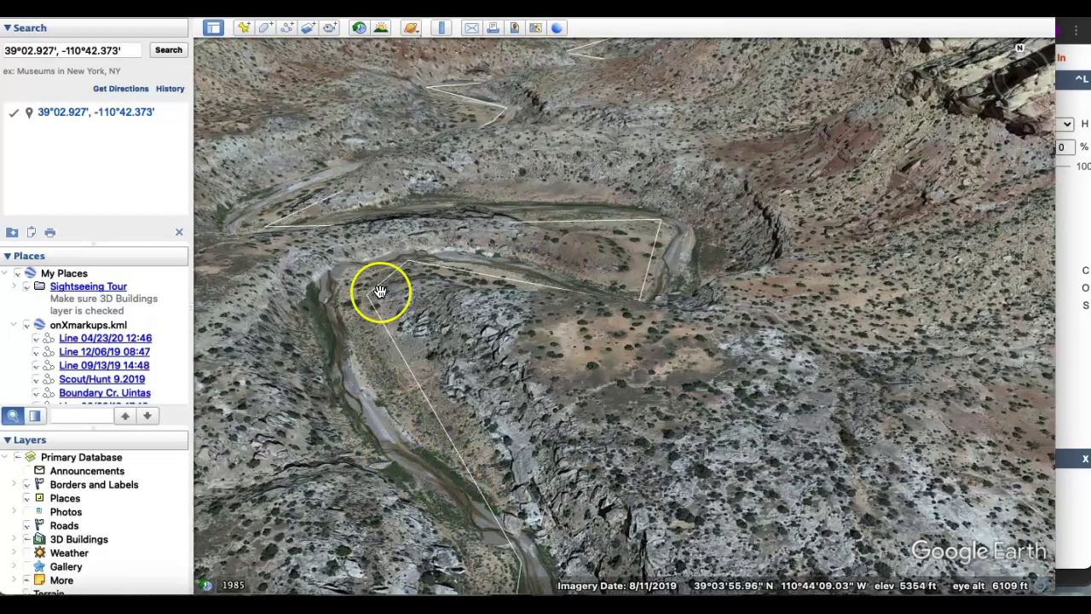
{"action": "left_click_drag", "start_coordinate": [380, 291], "coordinate": [341, 455]}
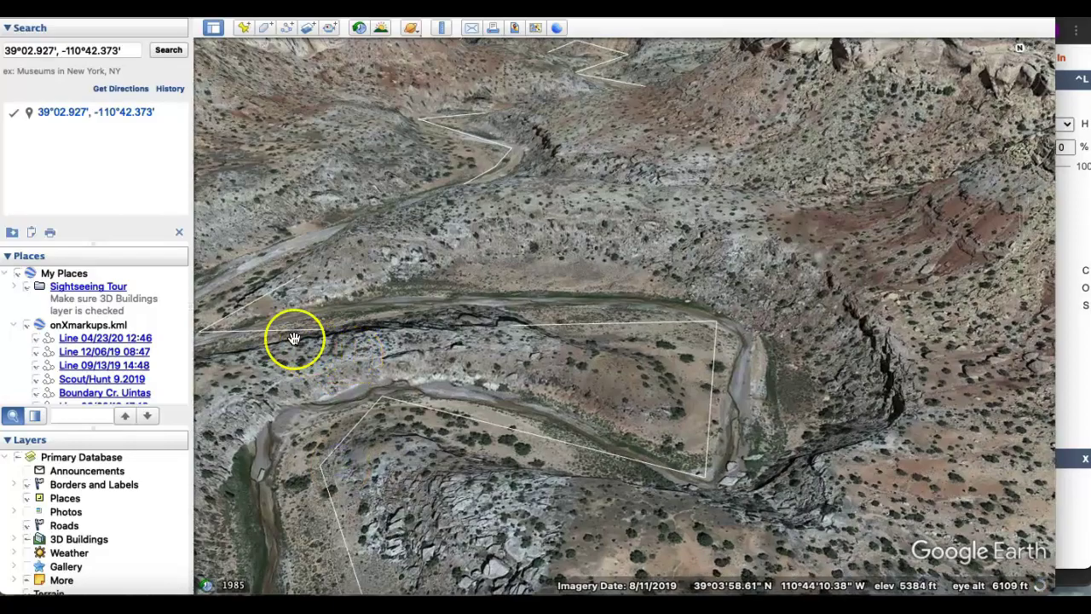
{"action": "left_click_drag", "start_coordinate": [294, 339], "coordinate": [503, 449]}
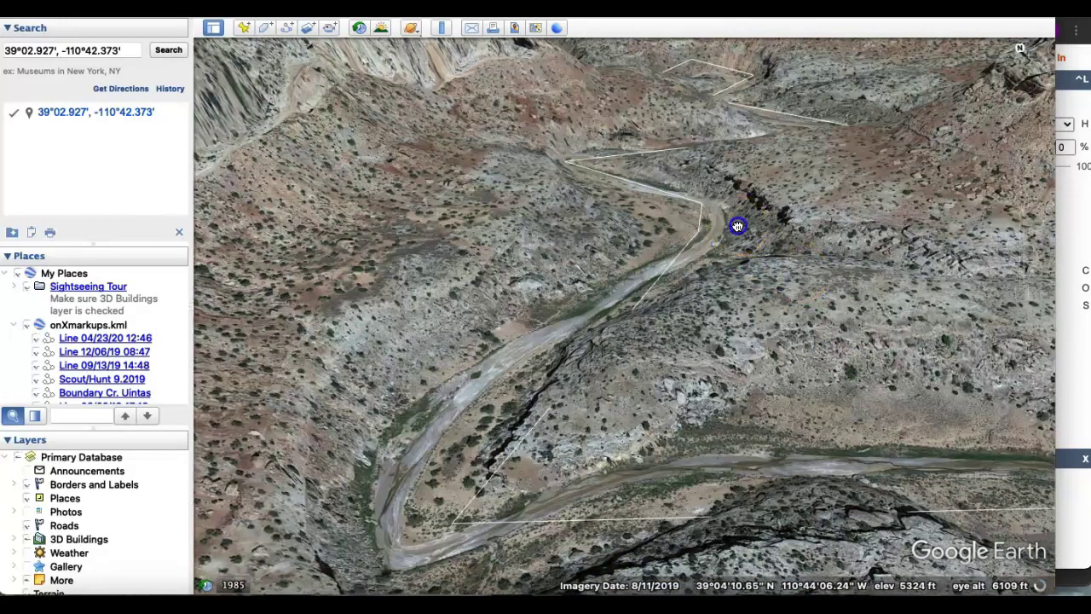
Follow the route down the lower canyon in 3D to the river and examine the bench at Cane Wash Camp.
{"action": "left_click_drag", "start_coordinate": [738, 225], "coordinate": [650, 525]}
{"action": "left_click_drag", "start_coordinate": [664, 267], "coordinate": [657, 529]}
{"action": "left_click_drag", "start_coordinate": [792, 414], "coordinate": [679, 300]}
{"action": "left_click_drag", "start_coordinate": [504, 255], "coordinate": [706, 550]}
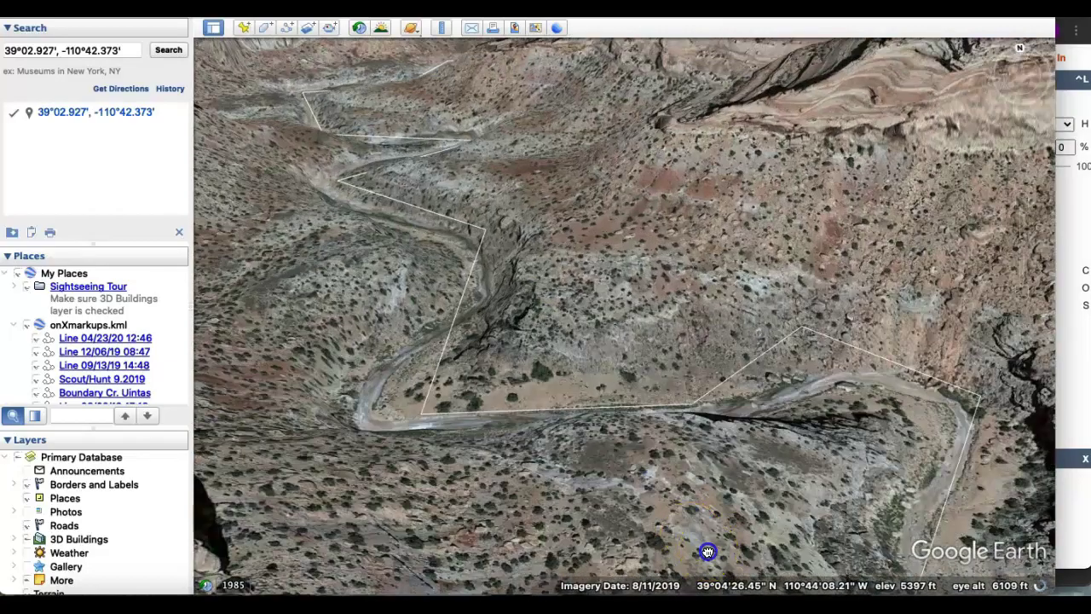
{"action": "left_click_drag", "start_coordinate": [459, 312], "coordinate": [565, 557]}
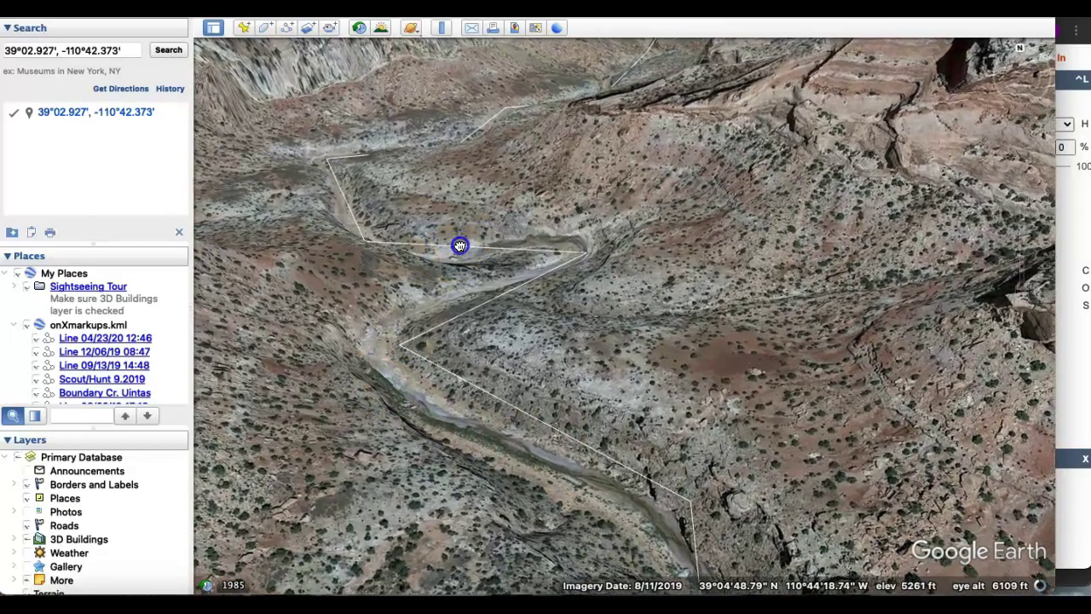
{"action": "left_click_drag", "start_coordinate": [459, 246], "coordinate": [563, 578]}
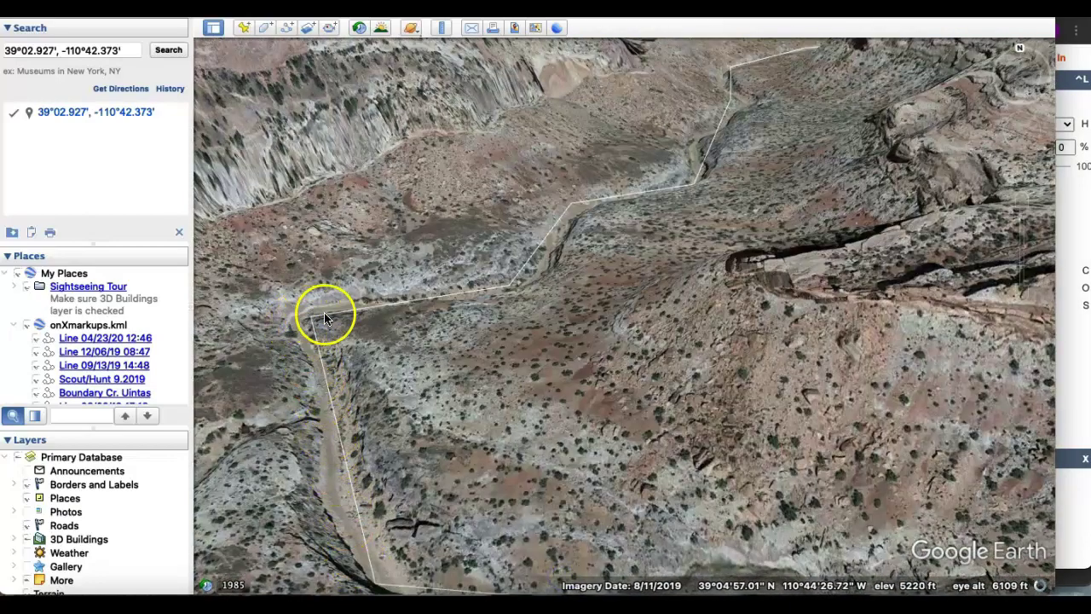
{"action": "left_click_drag", "start_coordinate": [579, 225], "coordinate": [418, 404]}
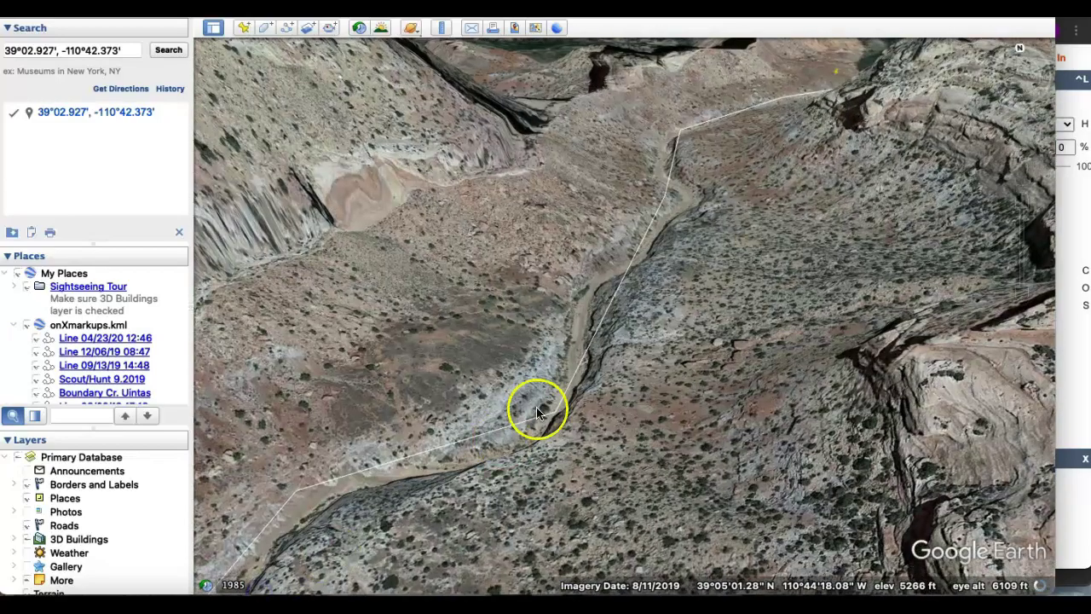
{"action": "left_click_drag", "start_coordinate": [689, 185], "coordinate": [540, 538]}
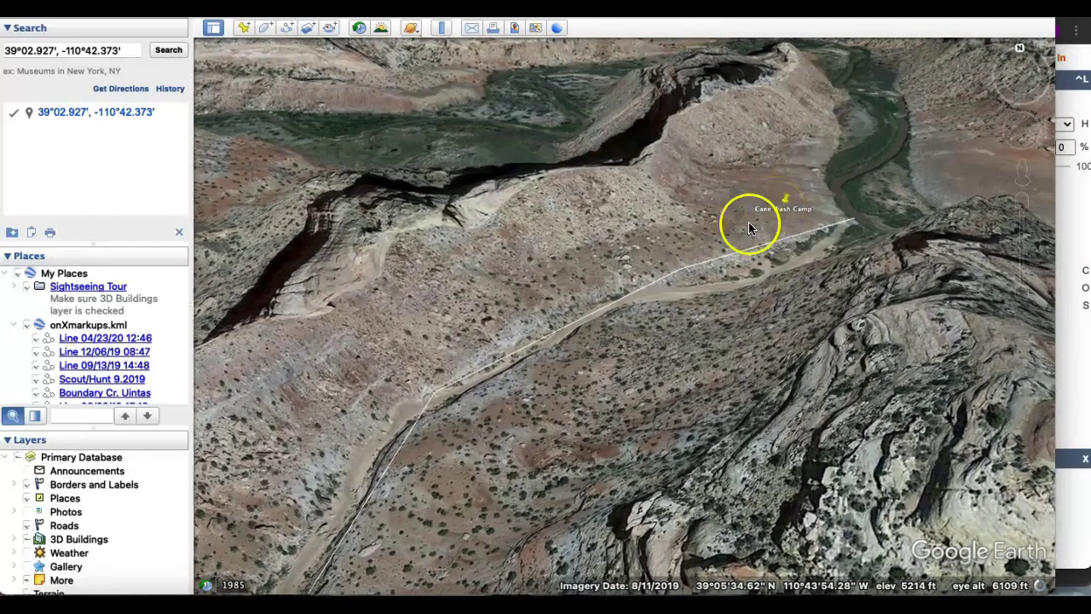
{"action": "left_click_drag", "start_coordinate": [748, 230], "coordinate": [755, 451]}
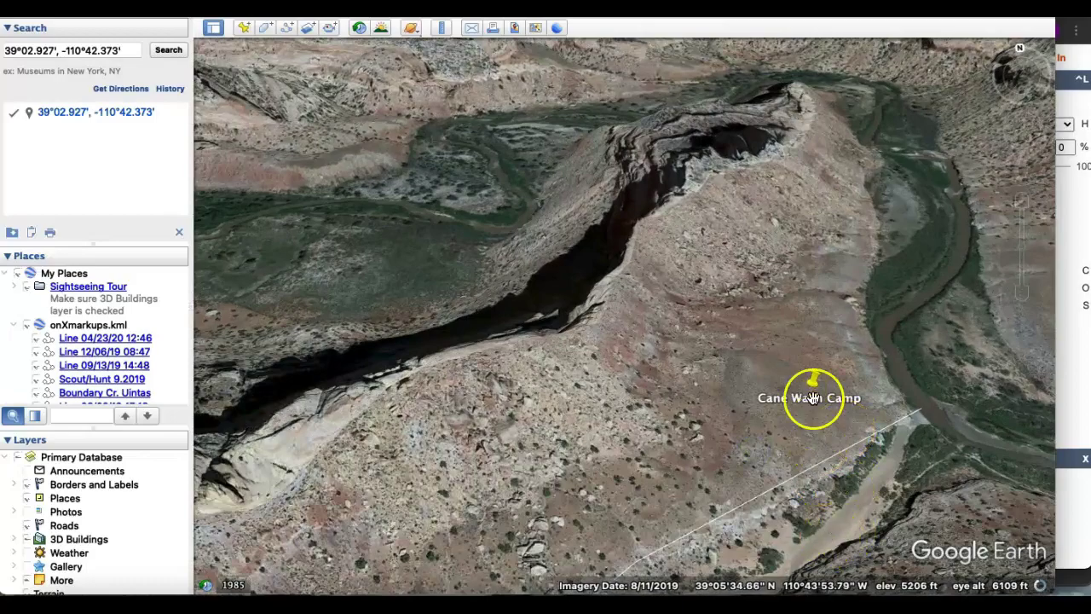
{"action": "left_click", "coordinate": [821, 358]}
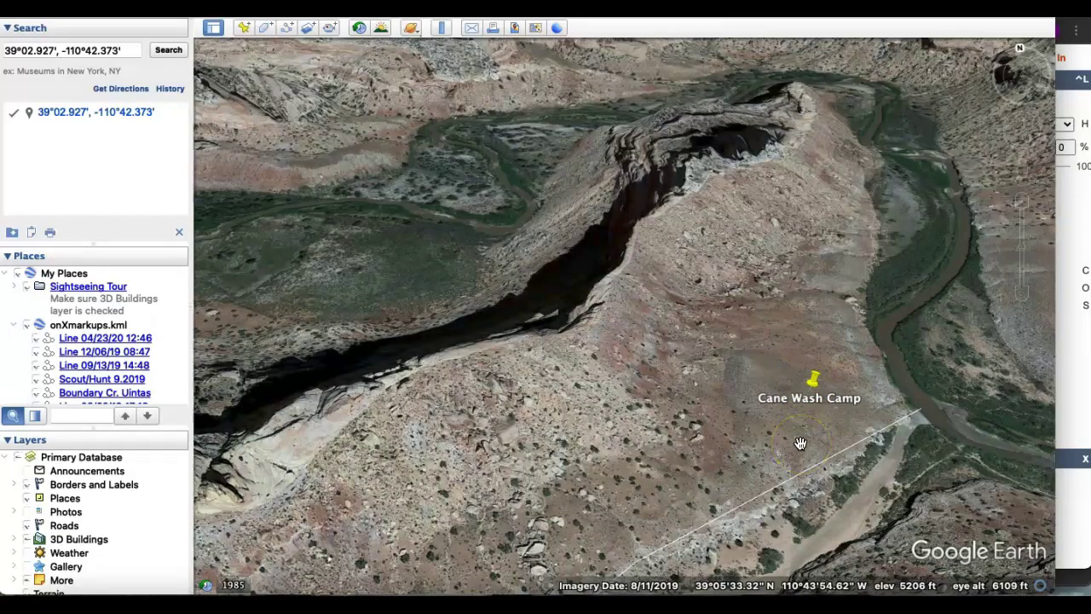
Return to CalTopo and review the Day 2? route up to Camp 2? and the river corridor east to the trail's end.
{"action": "left_click", "coordinate": [137, 590]}
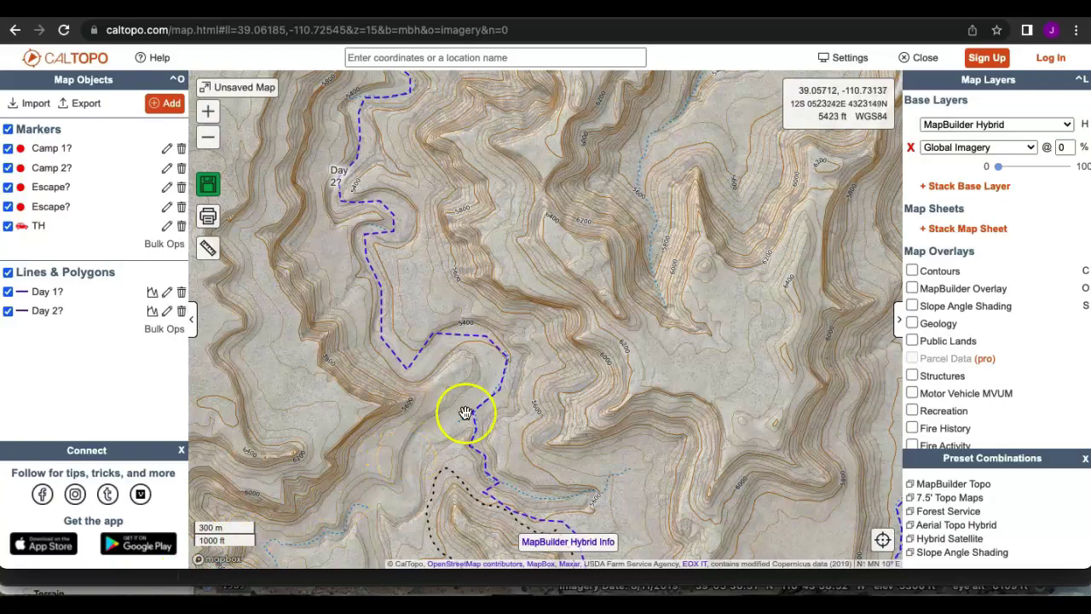
{"action": "mouse_move", "coordinate": [477, 402]}
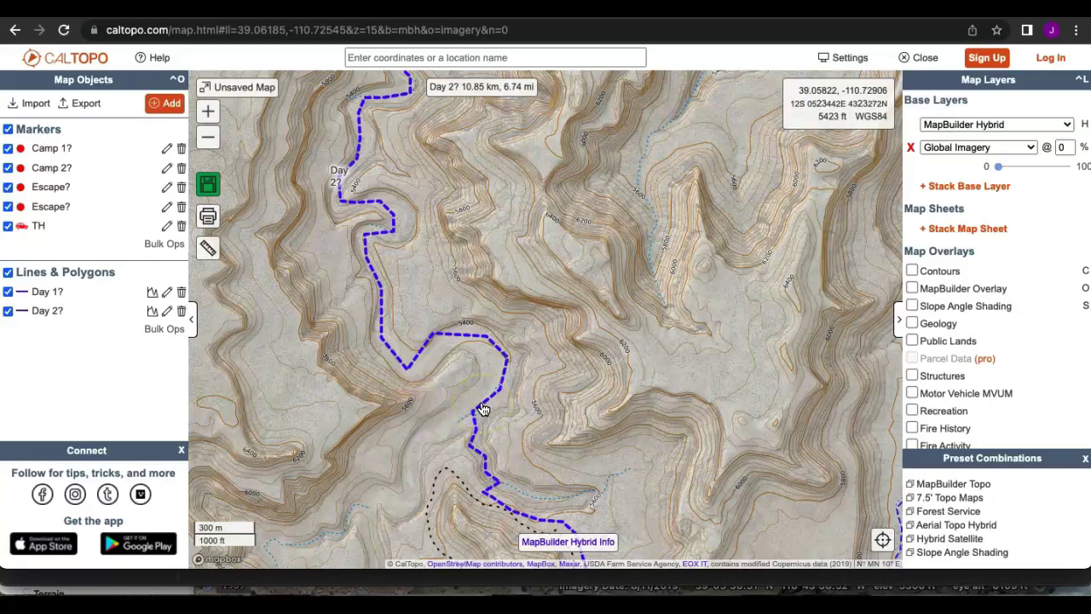
{"action": "left_click_drag", "start_coordinate": [570, 475], "coordinate": [441, 289]}
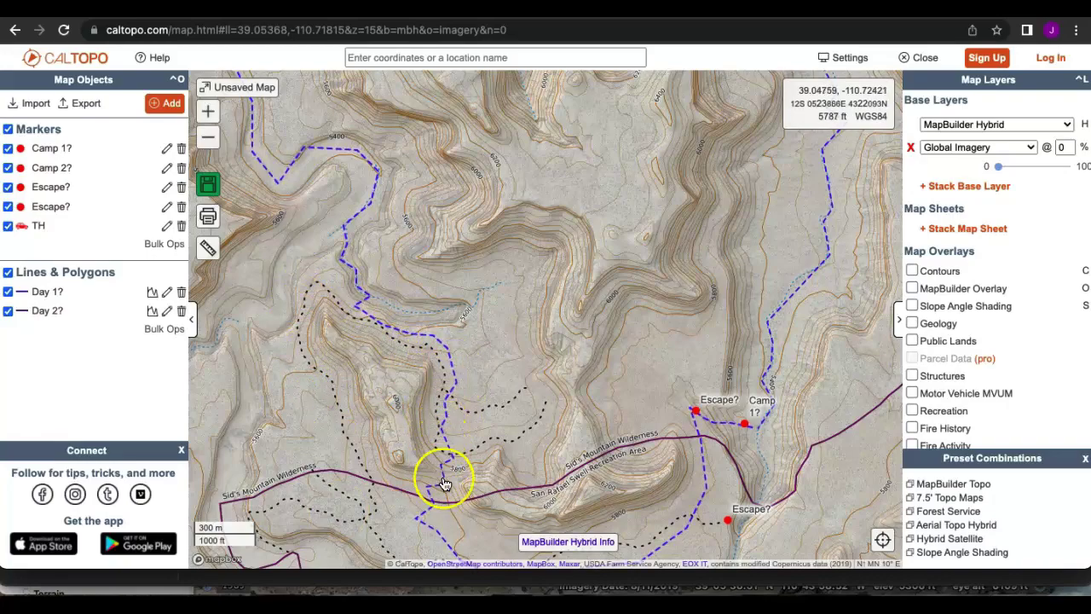
{"action": "left_click_drag", "start_coordinate": [315, 509], "coordinate": [372, 470]}
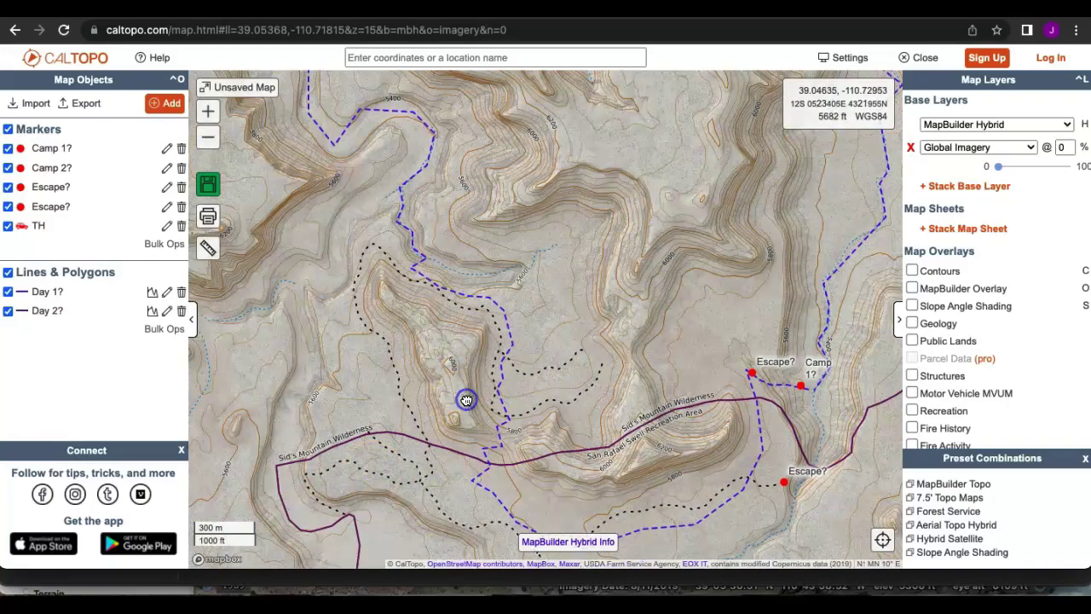
{"action": "left_click_drag", "start_coordinate": [466, 399], "coordinate": [468, 397]}
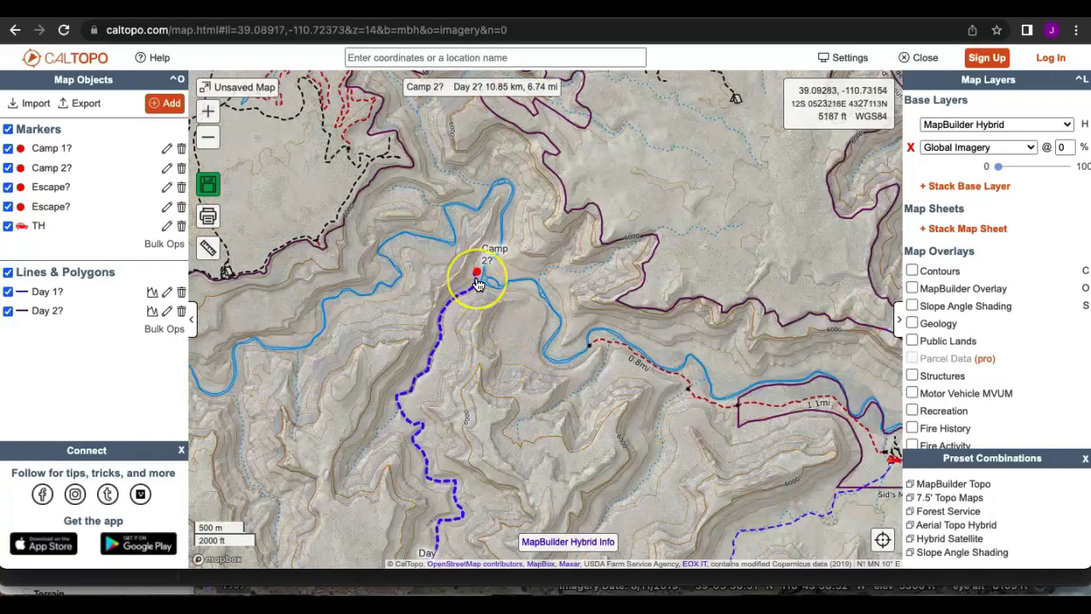
{"action": "left_click", "coordinate": [519, 313]}
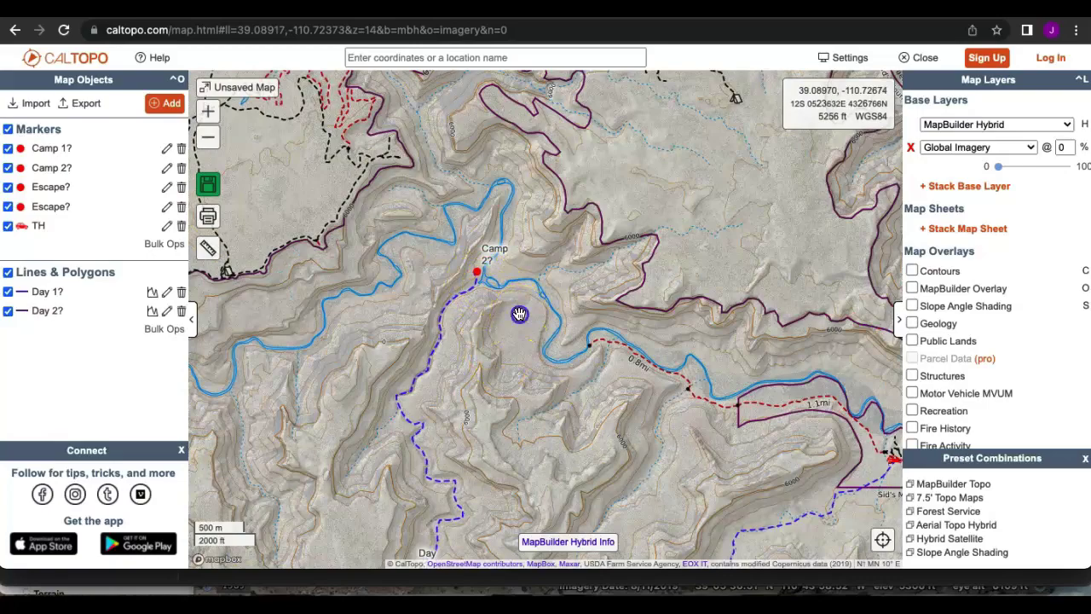
{"action": "double_click", "coordinate": [519, 314]}
{"action": "left_click_drag", "start_coordinate": [519, 313], "coordinate": [429, 279]}
{"action": "mouse_move", "coordinate": [329, 197]}
{"action": "left_mouse_down"}
{"action": "mouse_move", "coordinate": [344, 211]}
{"action": "mouse_move", "coordinate": [435, 210]}
{"action": "left_mouse_up"}
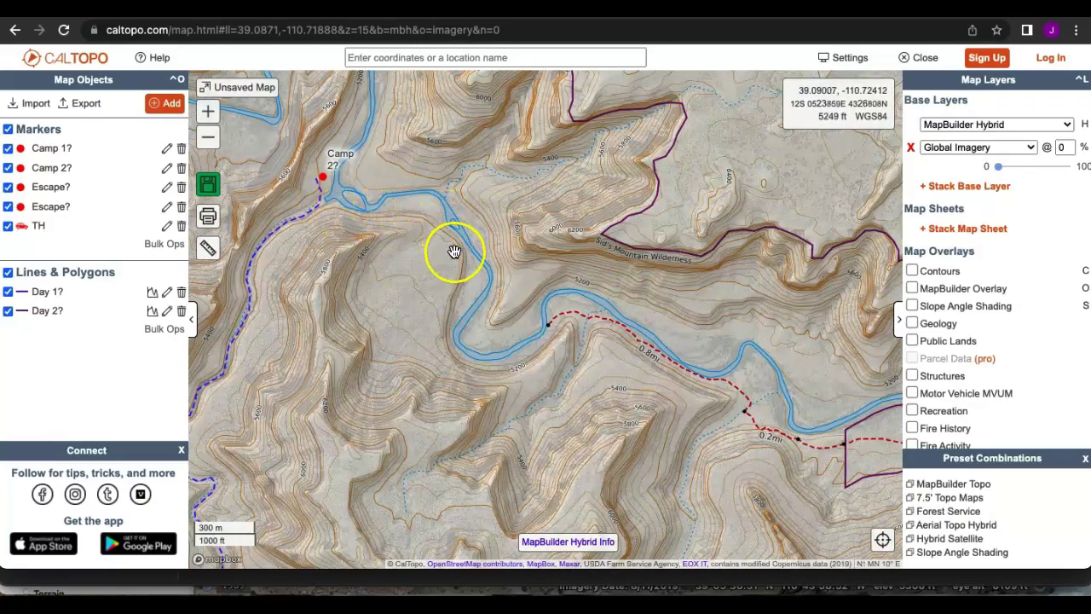
{"action": "double_click", "coordinate": [551, 324]}
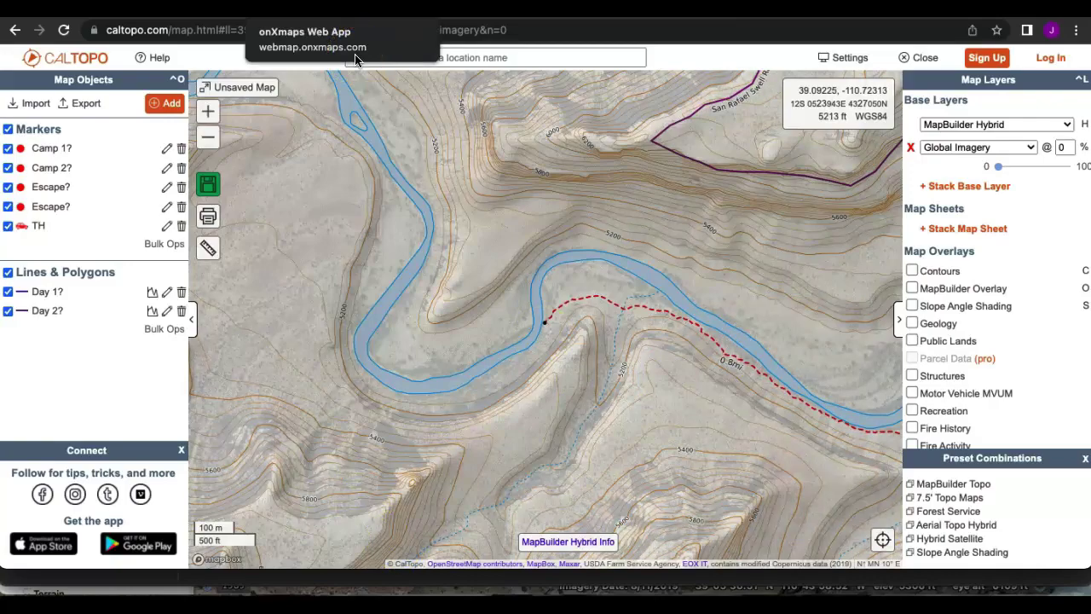
Switch to the onX web map, close the area information card and view the trails along the river near the mouth of Cane Wash.
{"action": "key", "text": "ctrl+Tab"}
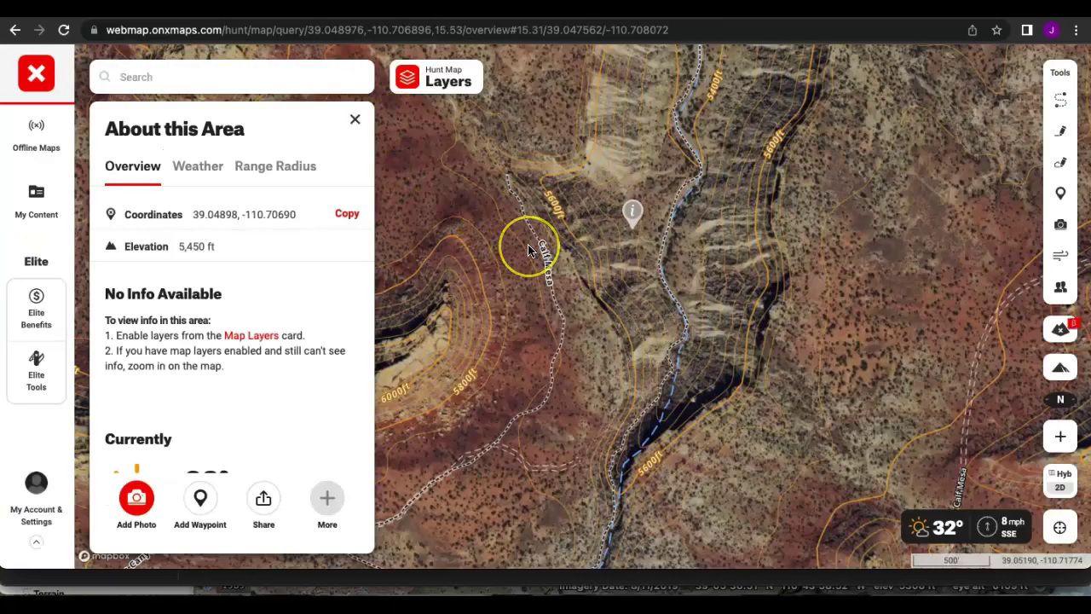
{"action": "scroll", "coordinate": [528, 250], "scroll_direction": "down", "scroll_amount": 5}
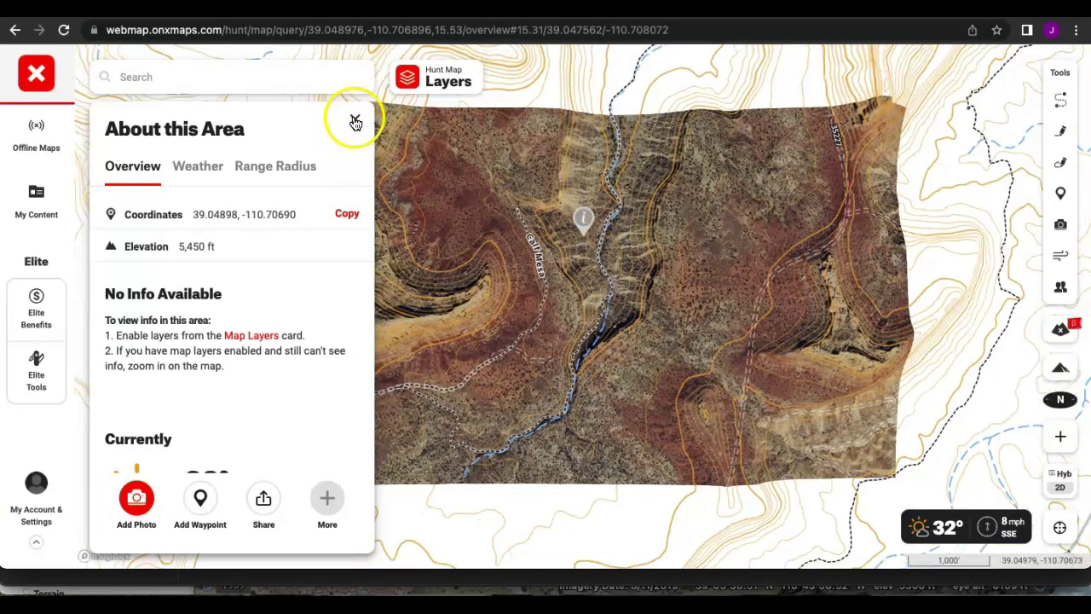
{"action": "left_click", "coordinate": [352, 117]}
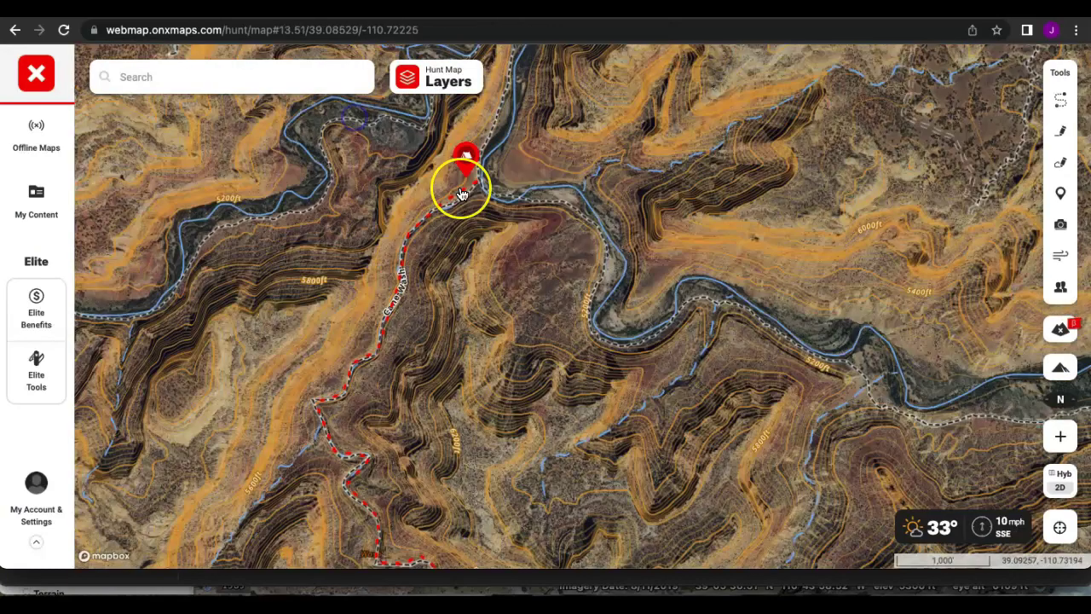
Follow the trail on the onX map from the mouth of Cane Wash east along the river to the parking marker.
{"action": "scroll", "coordinate": [460, 194], "scroll_direction": "up", "scroll_amount": 2}
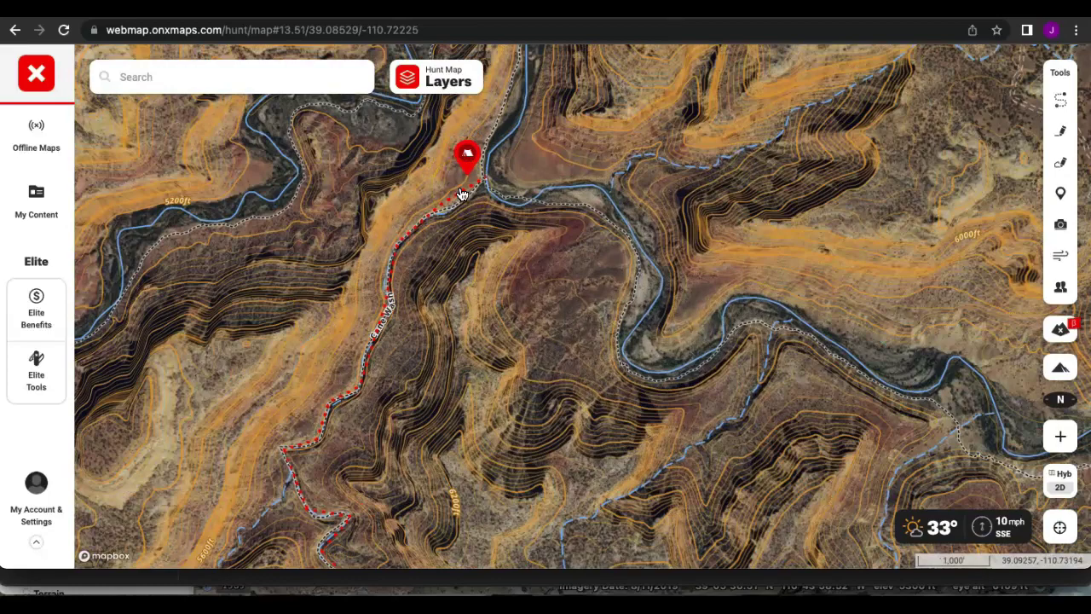
{"action": "scroll", "coordinate": [512, 192], "scroll_direction": "up", "scroll_amount": 3}
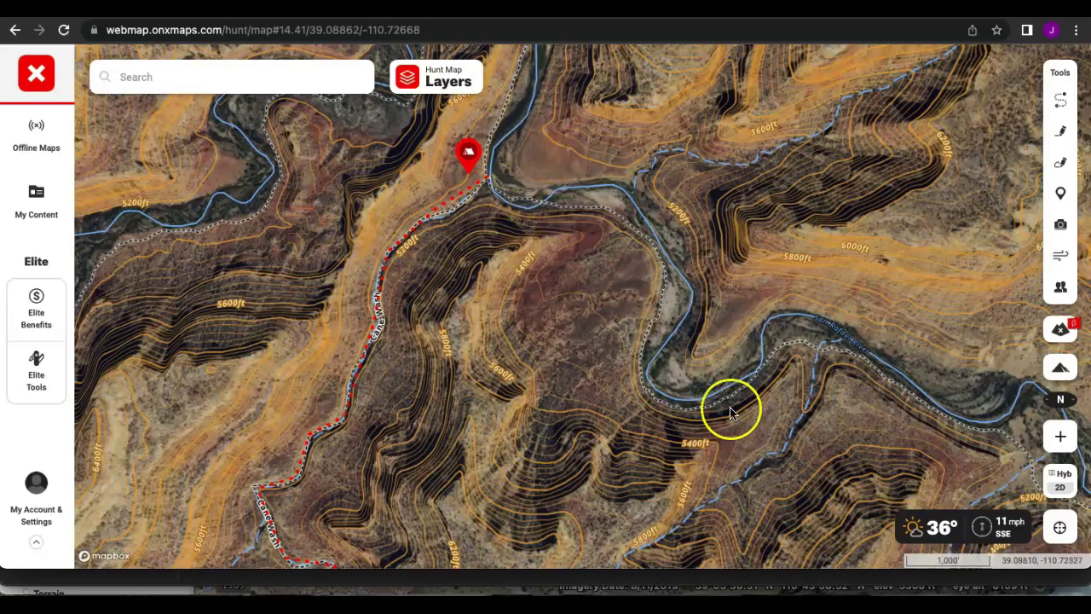
{"action": "scroll", "coordinate": [729, 411], "scroll_direction": "up", "scroll_amount": 3}
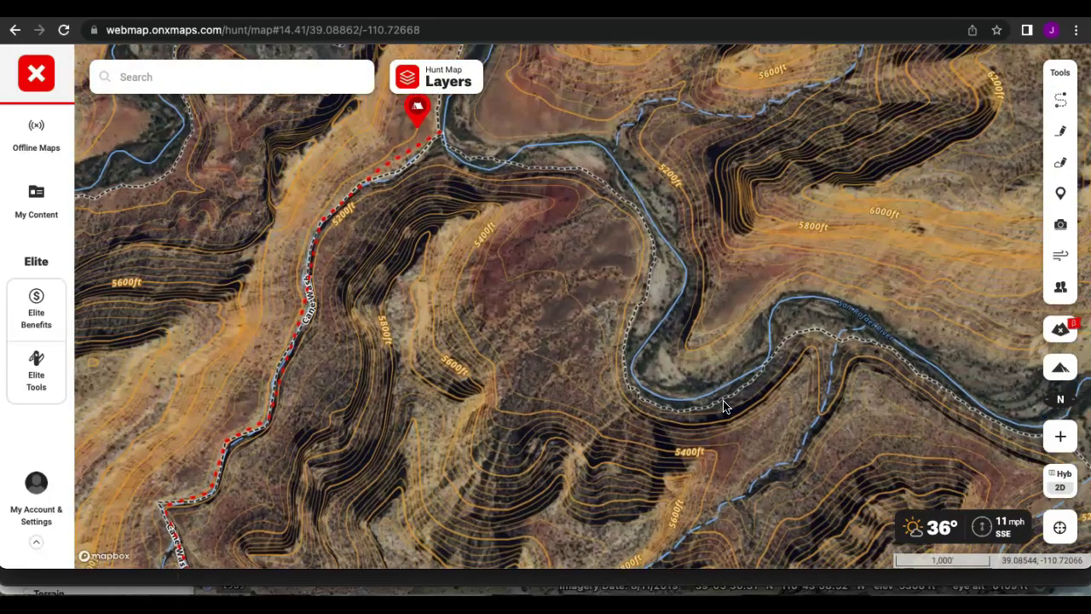
{"action": "left_click_drag", "start_coordinate": [878, 385], "coordinate": [608, 276]}
{"action": "mouse_move", "coordinate": [974, 407]}
{"action": "left_mouse_down"}
{"action": "mouse_move", "coordinate": [674, 331]}
{"action": "mouse_move", "coordinate": [382, 331]}
{"action": "left_mouse_up"}
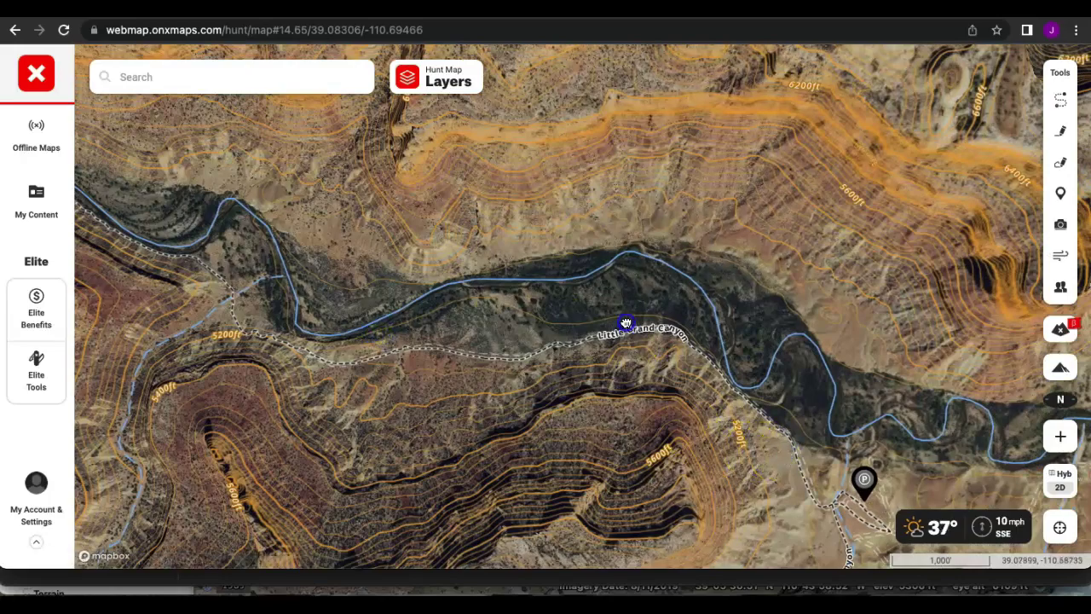
{"action": "left_click_drag", "start_coordinate": [626, 324], "coordinate": [465, 193]}
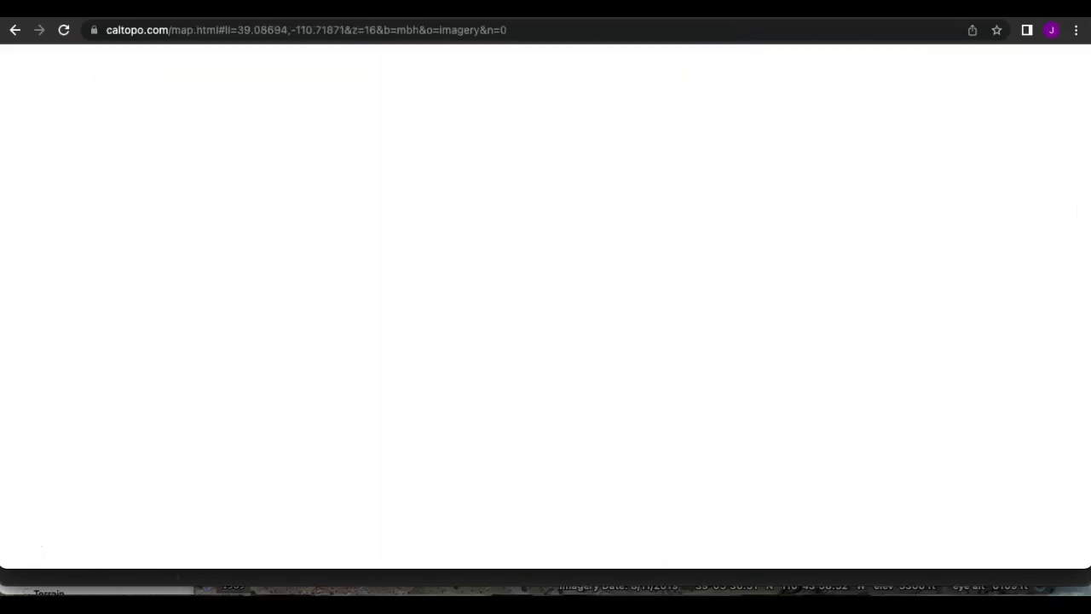
Switch to CalTopo and draw an unlabelled line about 3.45 mi long from Camp 2? east along the river and trail to the TH marker.
{"action": "scroll", "coordinate": [467, 342], "scroll_direction": "down", "scroll_amount": 2}
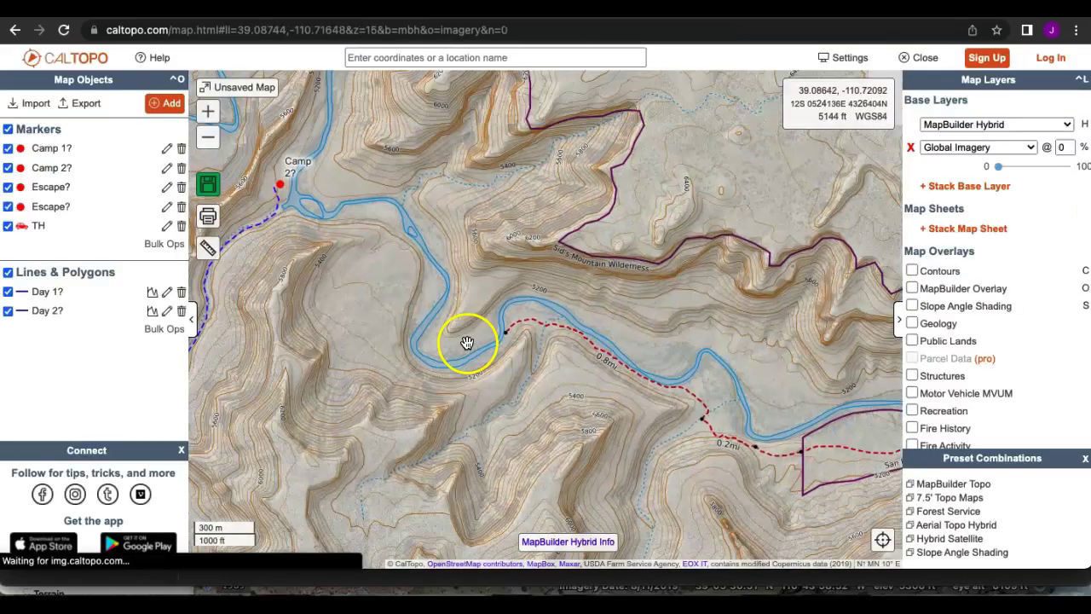
{"action": "left_click_drag", "start_coordinate": [288, 244], "coordinate": [302, 323]}
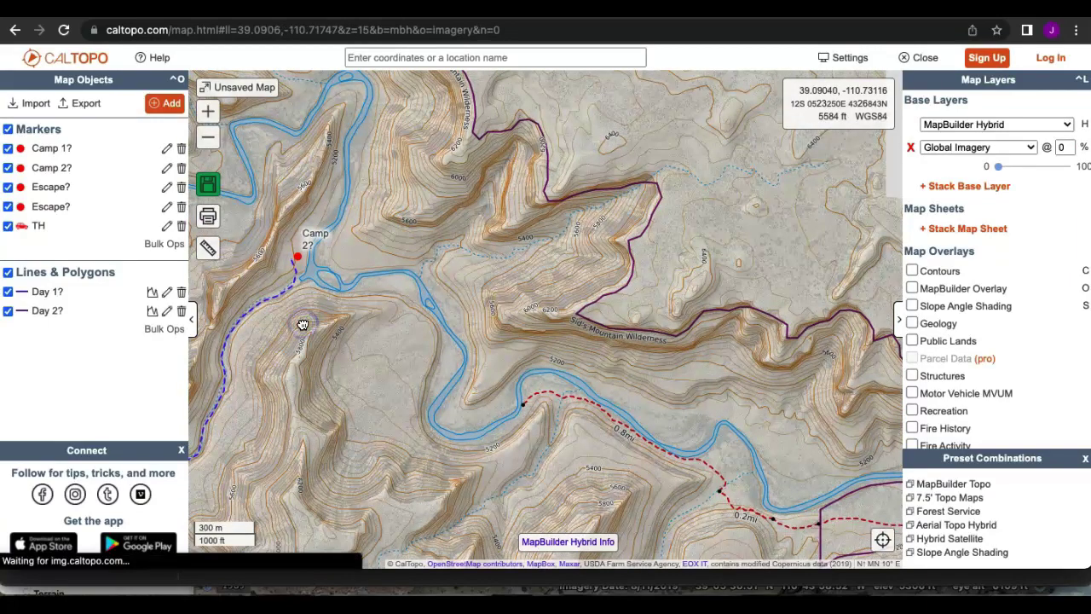
{"action": "right_click", "coordinate": [297, 255]}
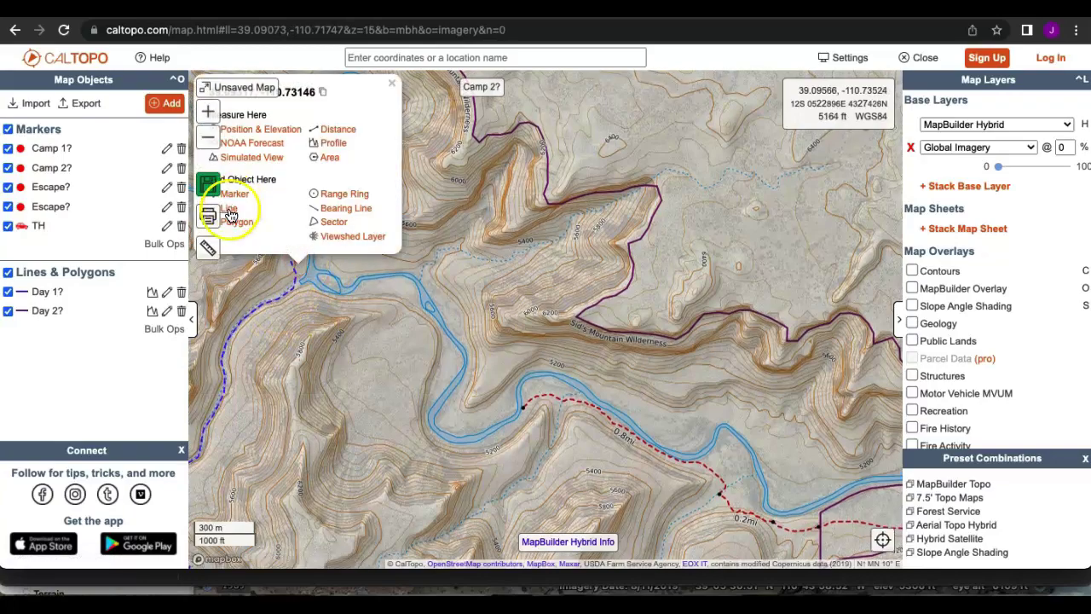
{"action": "left_click", "coordinate": [228, 211]}
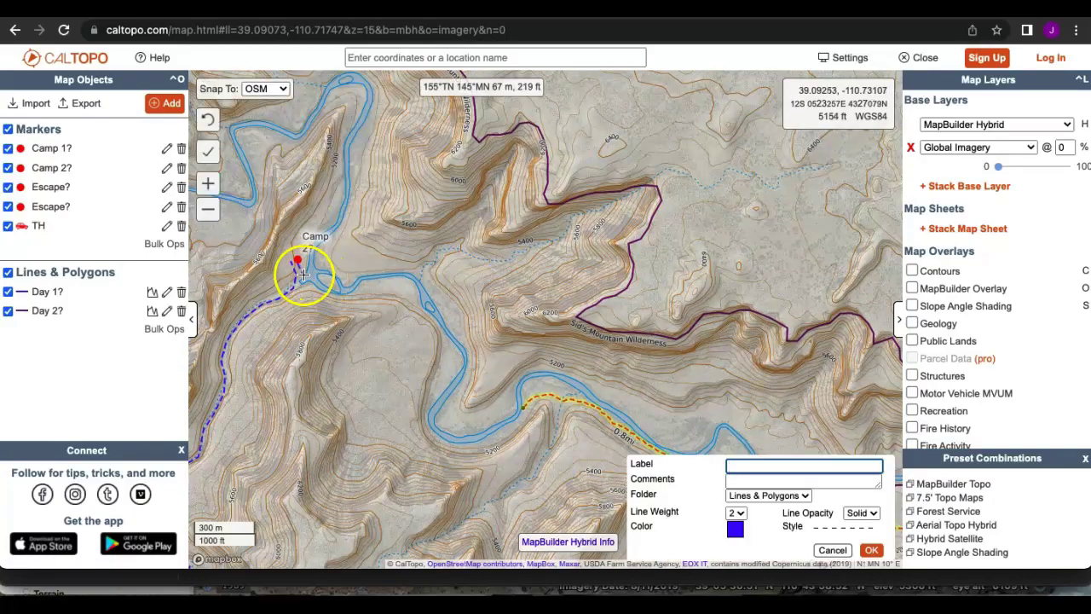
{"action": "mouse_move", "coordinate": [302, 276]}
{"action": "left_mouse_down"}
{"action": "mouse_move", "coordinate": [319, 295]}
{"action": "mouse_move", "coordinate": [397, 299]}
{"action": "mouse_move", "coordinate": [445, 368]}
{"action": "mouse_move", "coordinate": [428, 431]}
{"action": "mouse_move", "coordinate": [448, 447]}
{"action": "mouse_move", "coordinate": [501, 436]}
{"action": "mouse_move", "coordinate": [550, 400]}
{"action": "mouse_move", "coordinate": [597, 409]}
{"action": "mouse_move", "coordinate": [418, 224]}
{"action": "mouse_move", "coordinate": [533, 285]}
{"action": "mouse_move", "coordinate": [566, 328]}
{"action": "mouse_move", "coordinate": [615, 349]}
{"action": "mouse_move", "coordinate": [741, 337]}
{"action": "mouse_move", "coordinate": [809, 316]}
{"action": "mouse_move", "coordinate": [854, 352]}
{"action": "mouse_move", "coordinate": [592, 236]}
{"action": "left_mouse_up"}
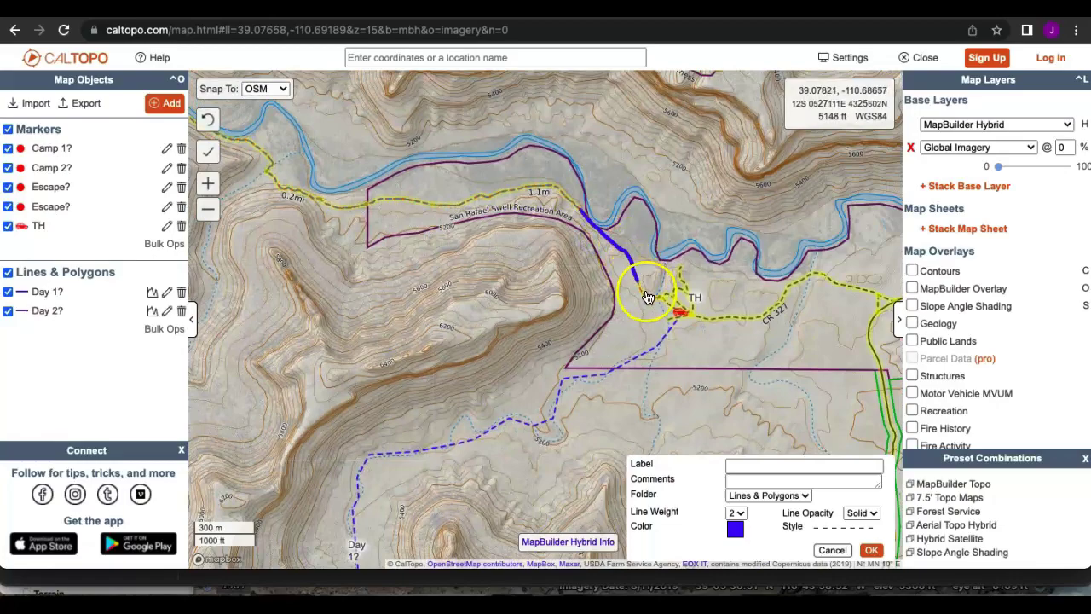
{"action": "left_click_drag", "start_coordinate": [646, 293], "coordinate": [675, 302]}
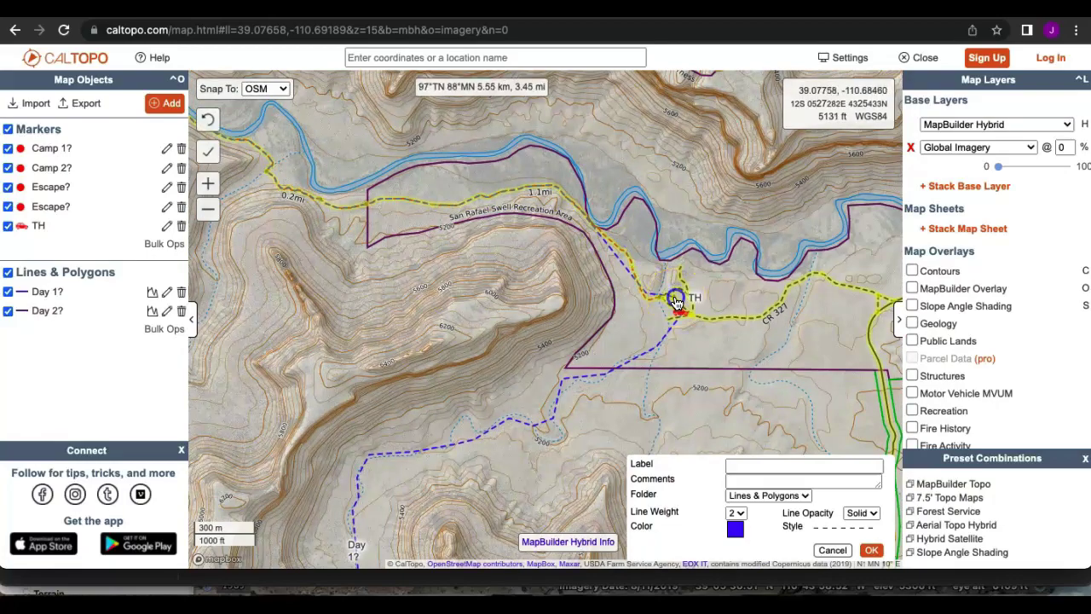
{"action": "key", "text": "Return"}
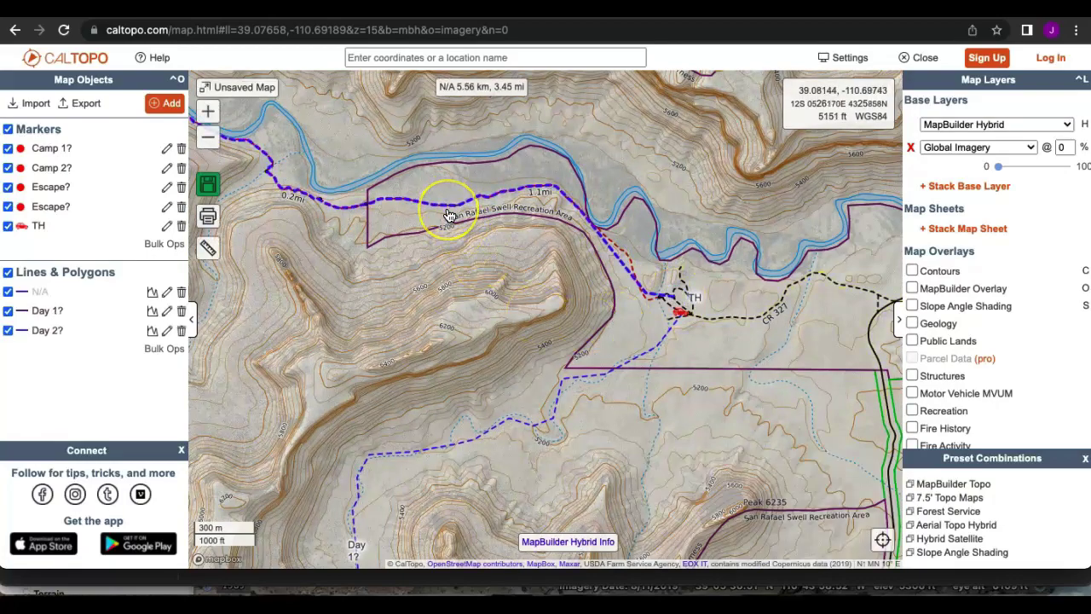
Check the distance of the new unlabelled line and inspect where the routes meet at the TH marker.
{"action": "left_click", "coordinate": [444, 207]}
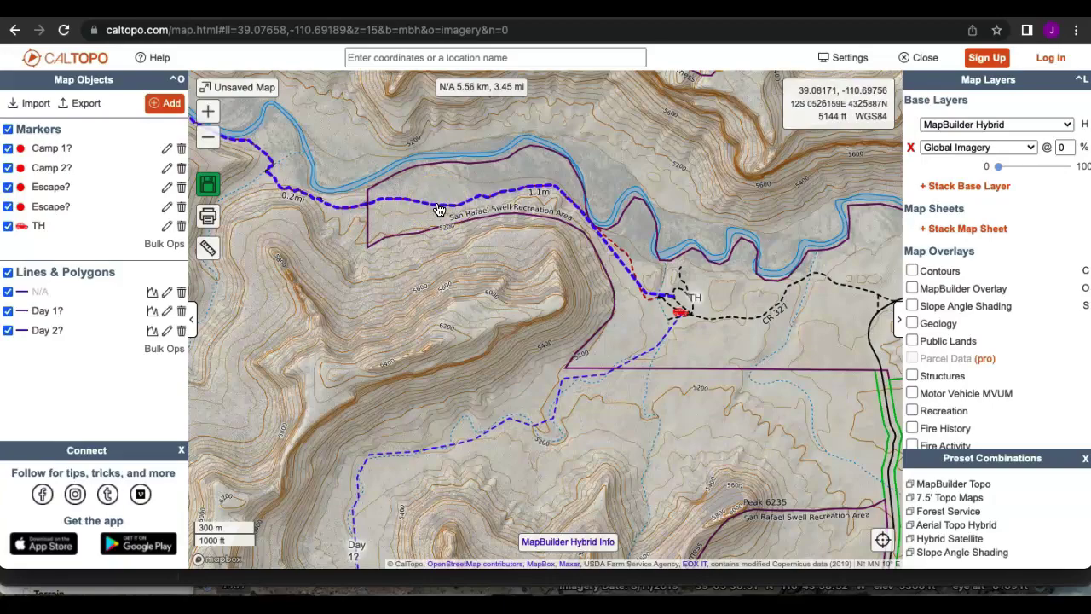
{"action": "left_click", "coordinate": [586, 305]}
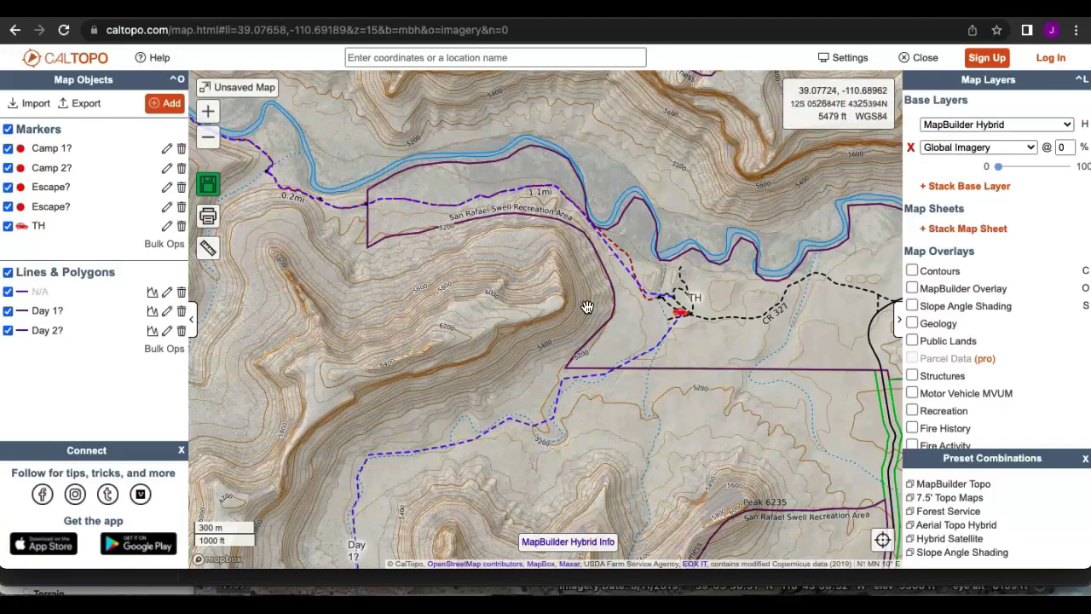
{"action": "left_click", "coordinate": [692, 315]}
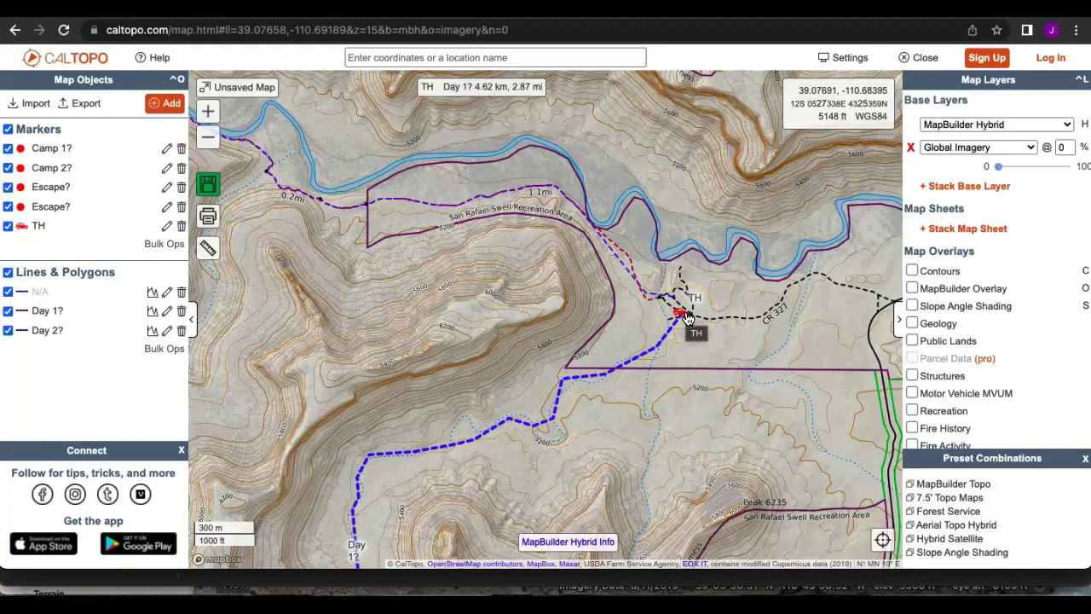
{"action": "left_click", "coordinate": [679, 311]}
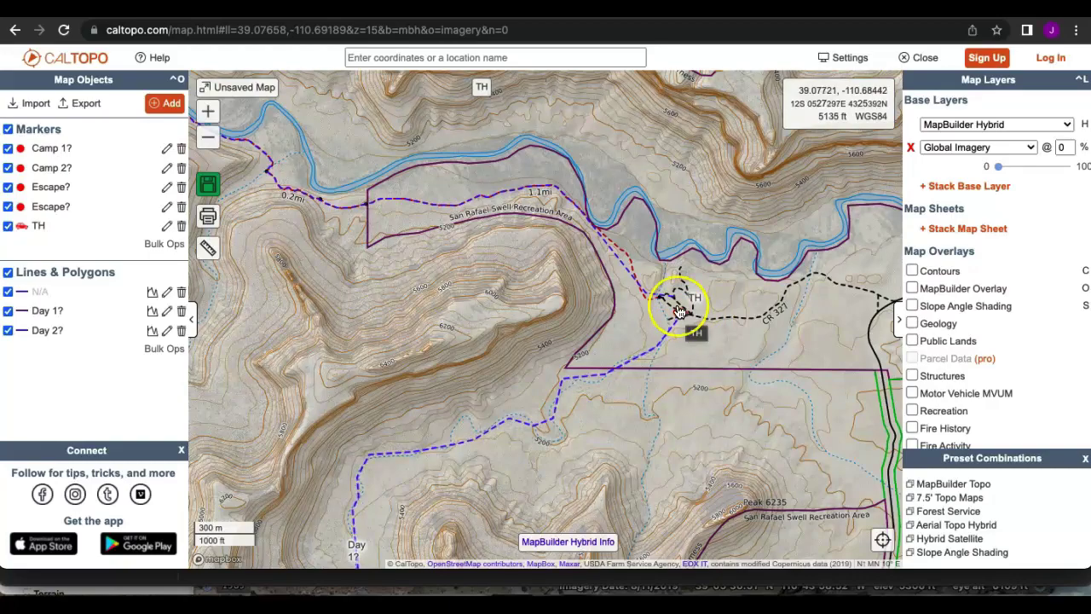